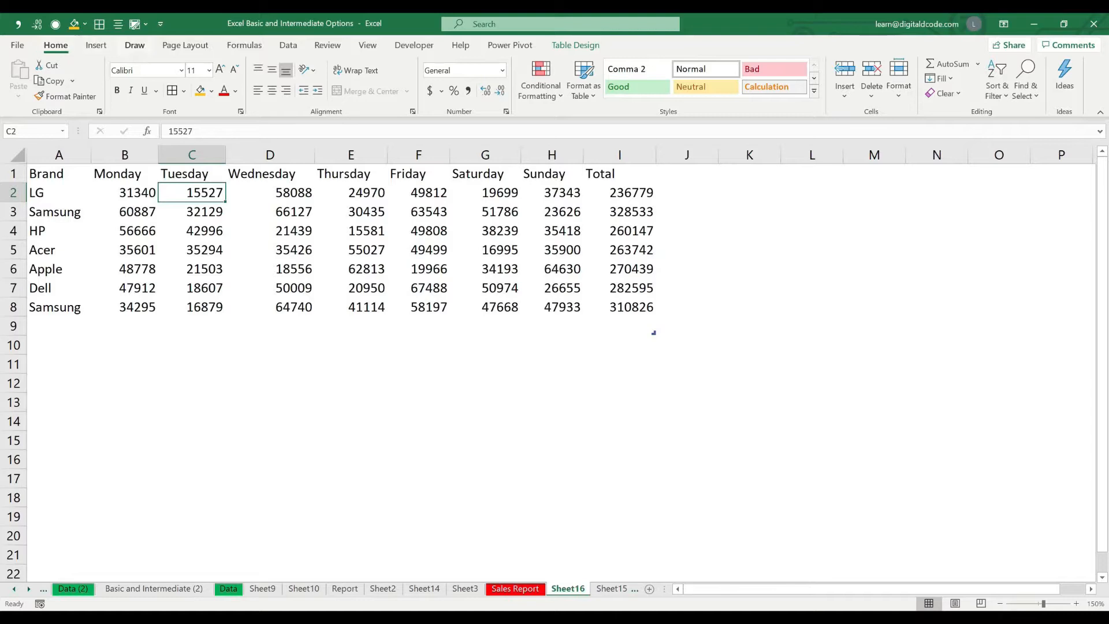
Make the Brand header in A1 bold with a gold fill and copy its formatting to headers B1:I1
click(59, 173)
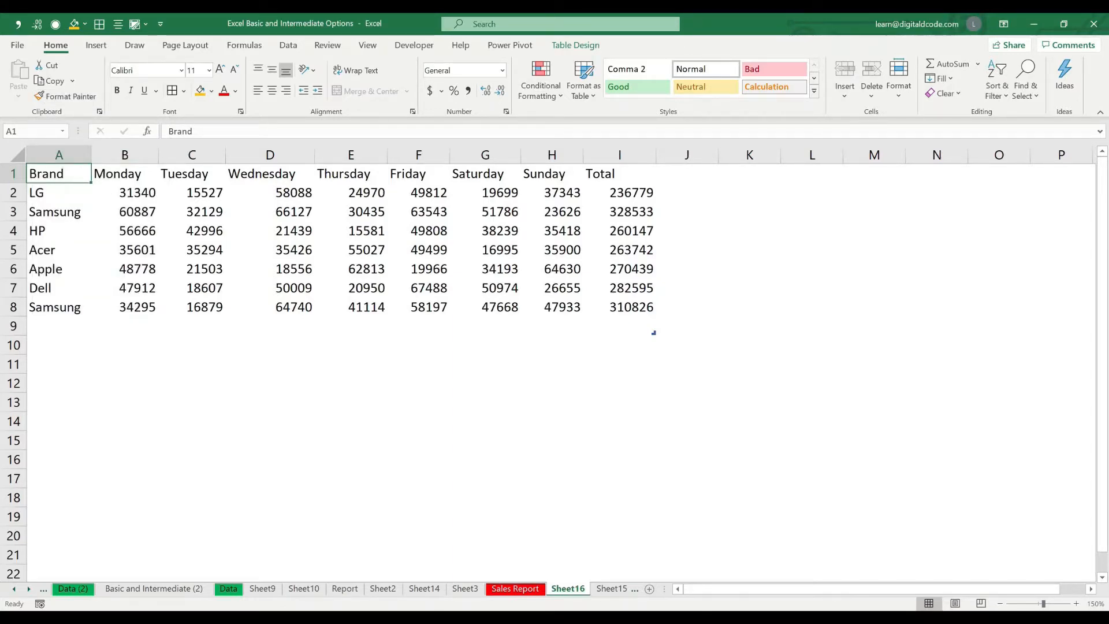
click(117, 91)
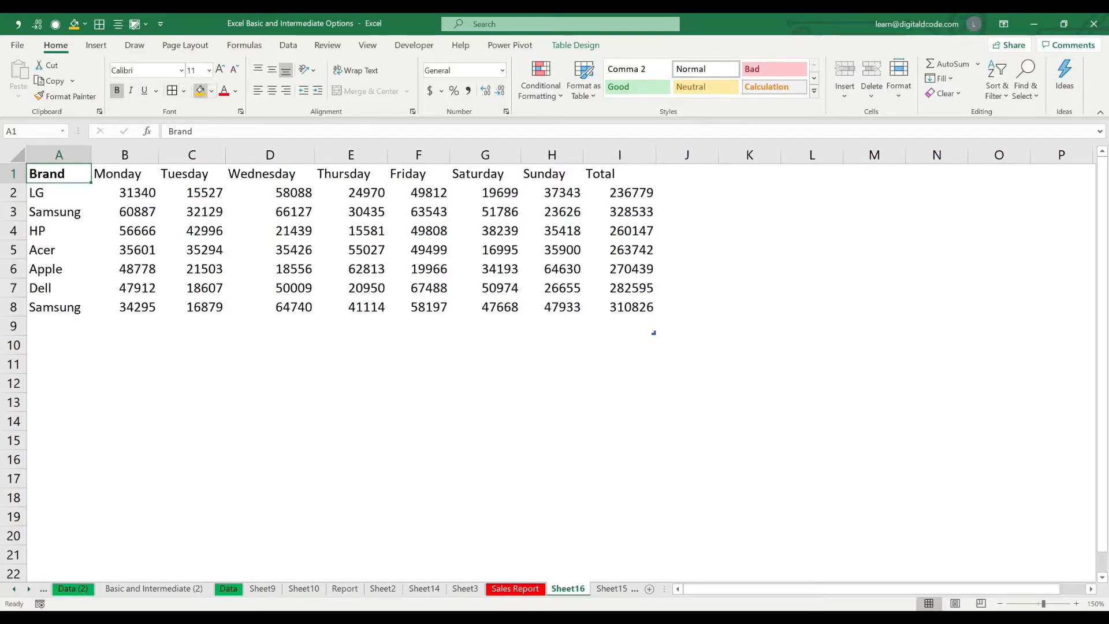
click(199, 90)
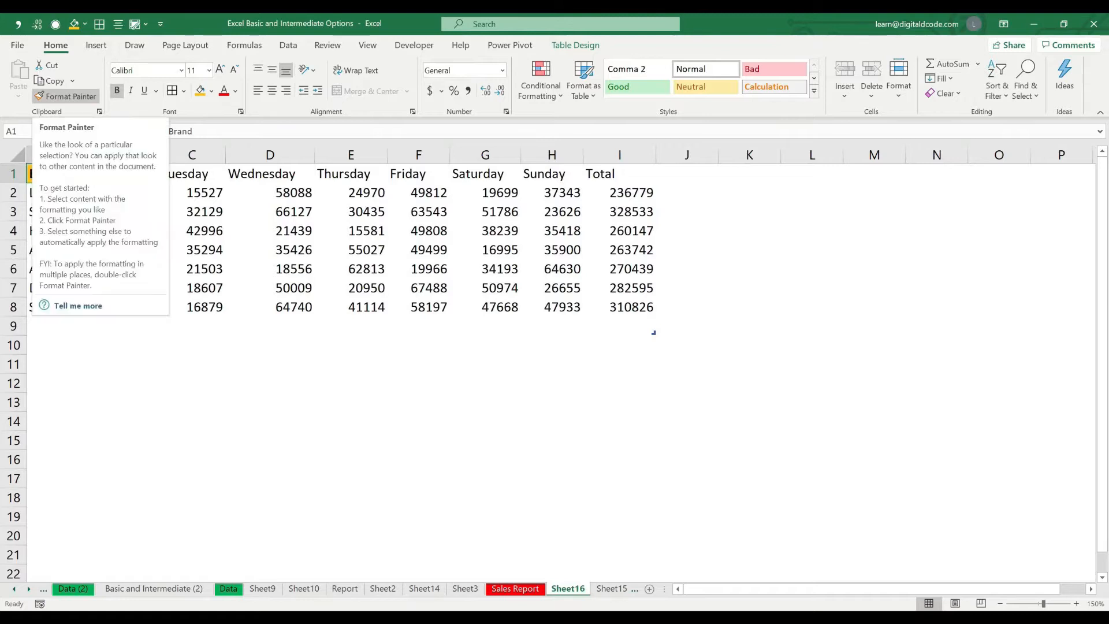
click(64, 96)
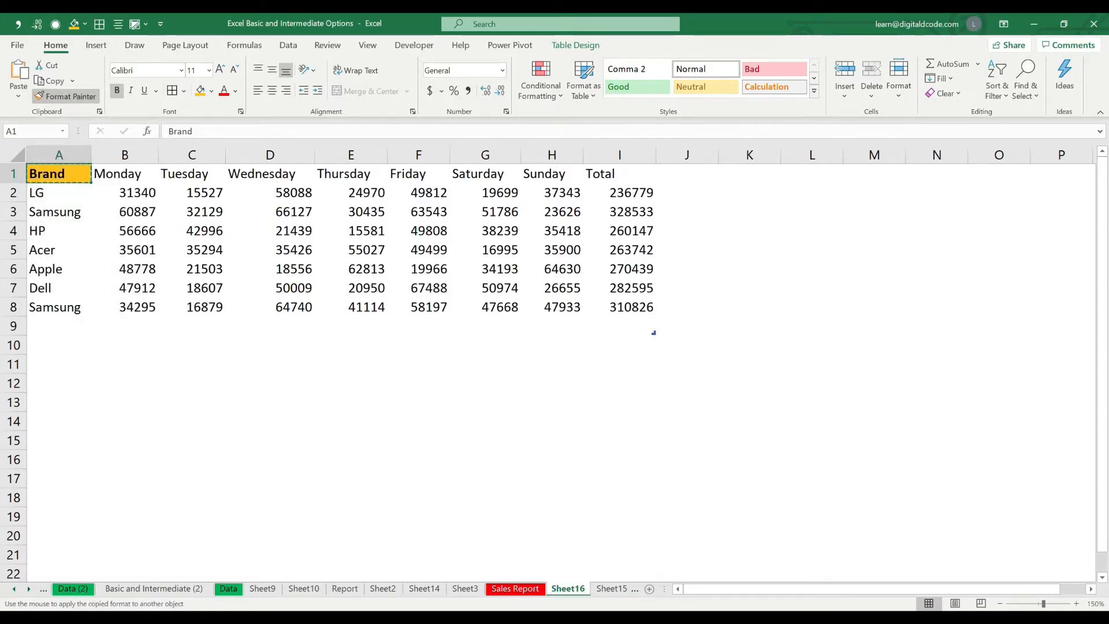
drag(116, 173, 618, 173)
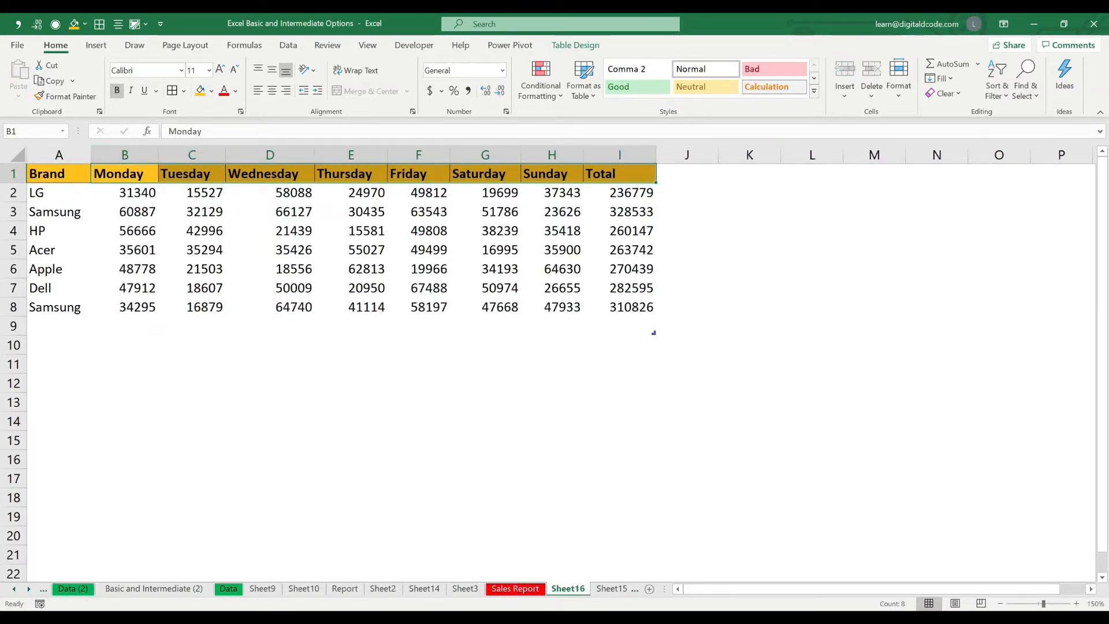
Fill cell A2 with light blue and copy its formatting to the remaining brand names in A3:A8
click(59, 193)
click(211, 91)
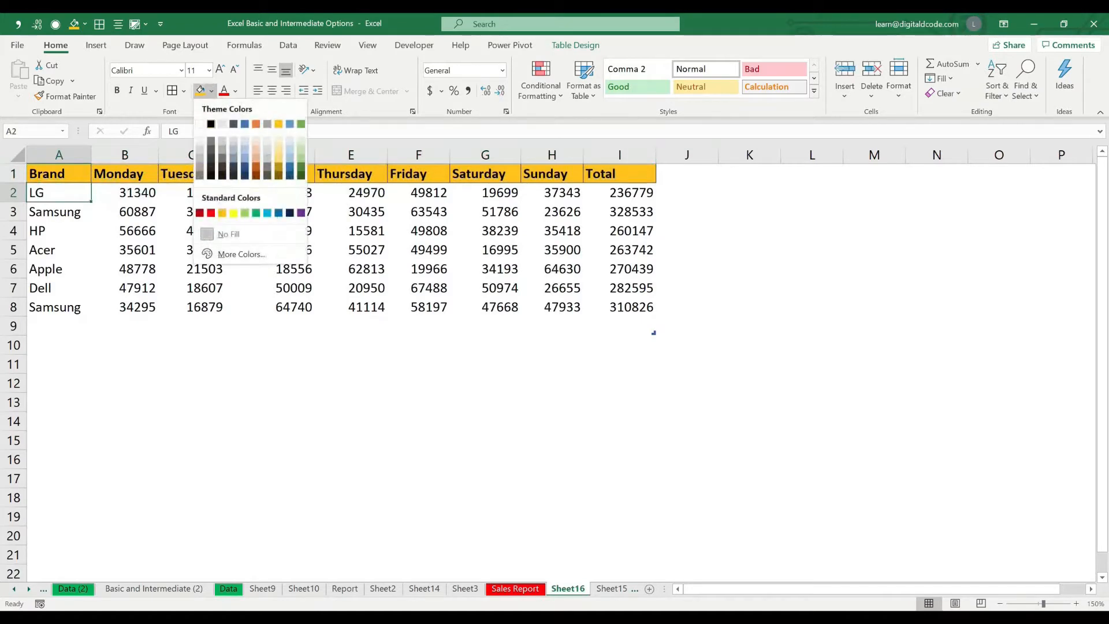
click(235, 149)
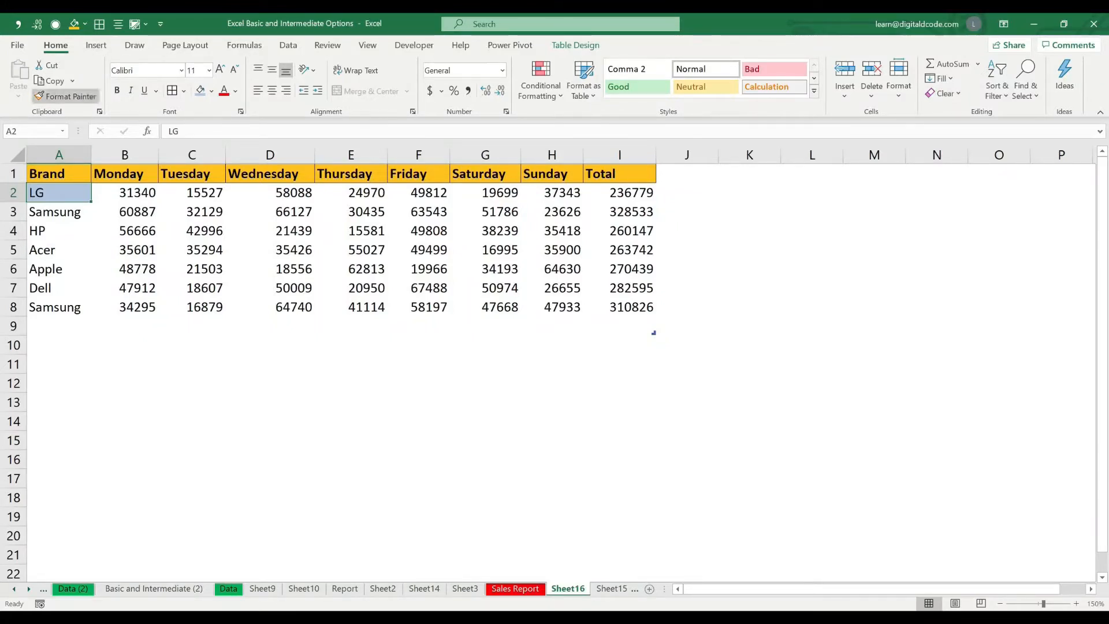
click(65, 96)
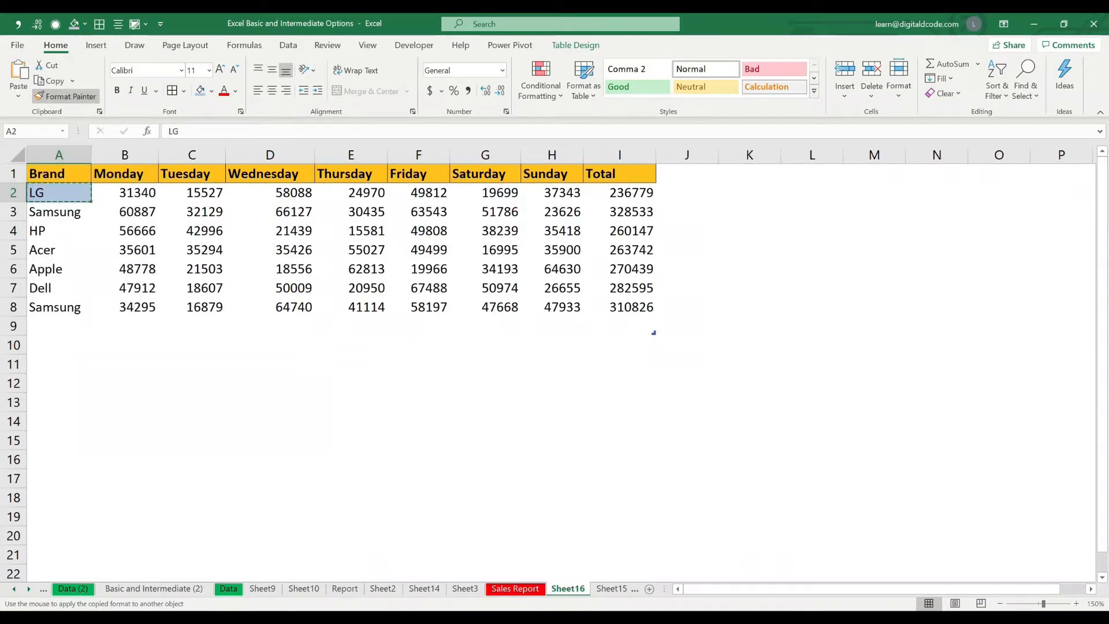
drag(57, 212, 58, 307)
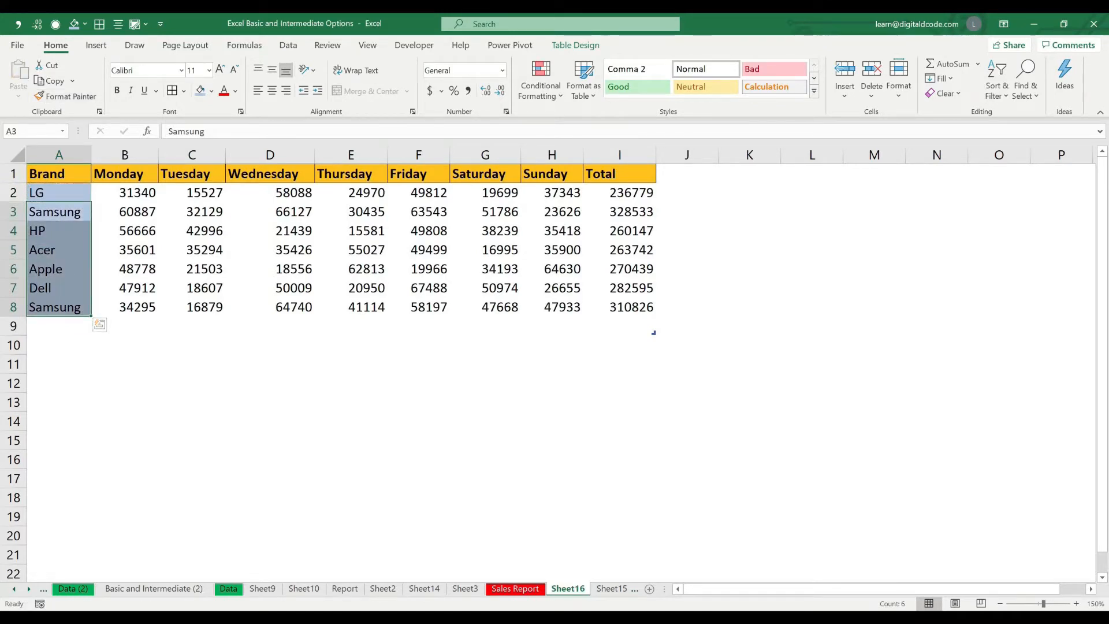
drag(59, 173, 619, 307)
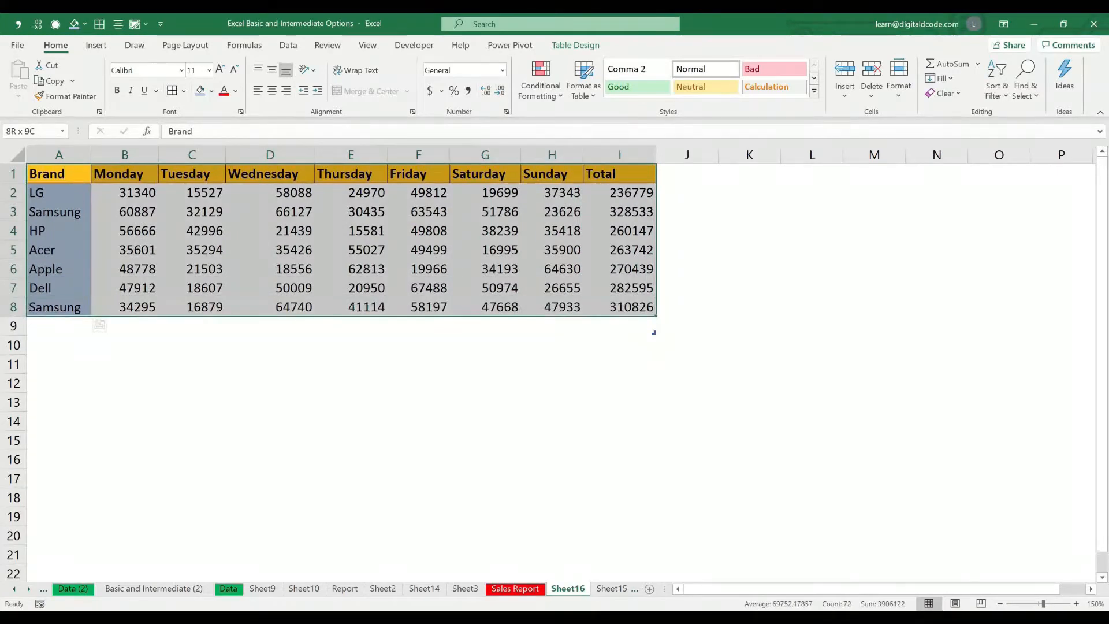
click(183, 90)
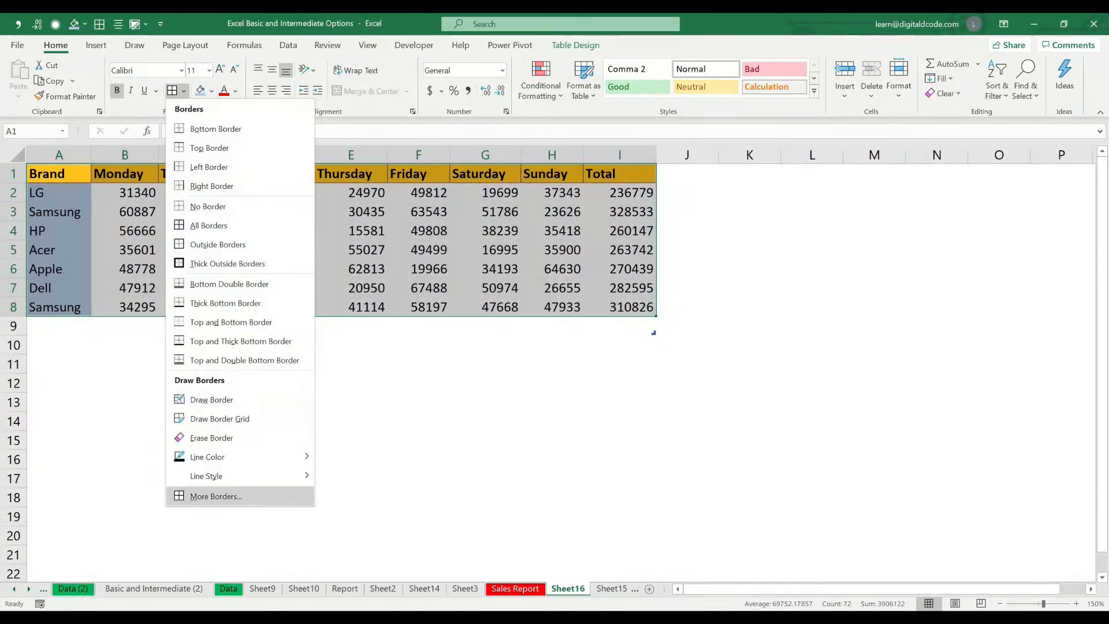
click(215, 495)
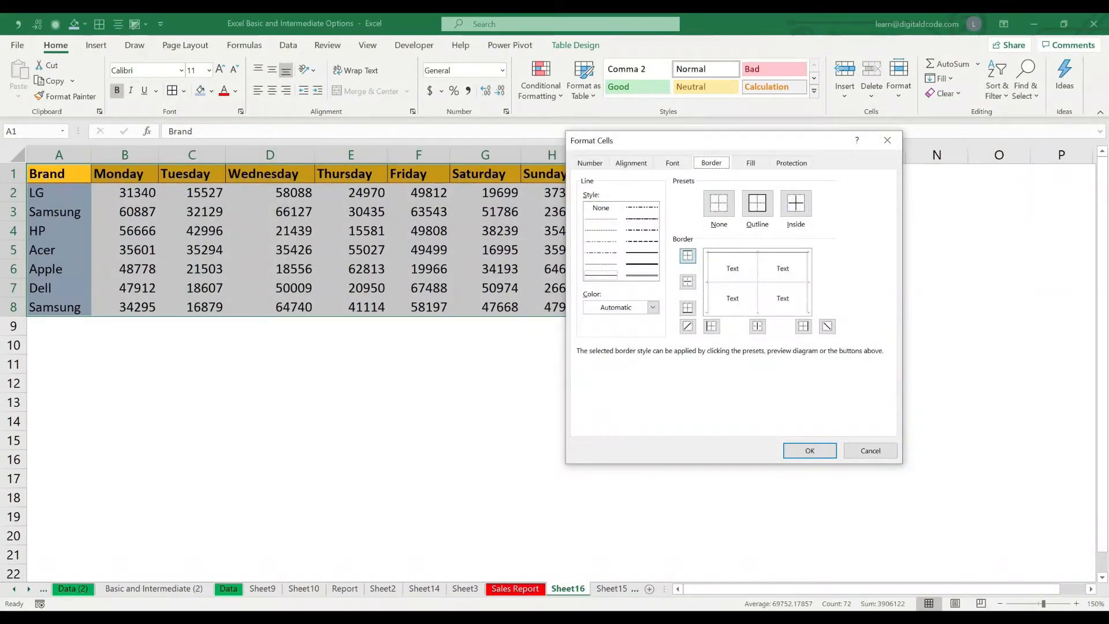
key(Escape)
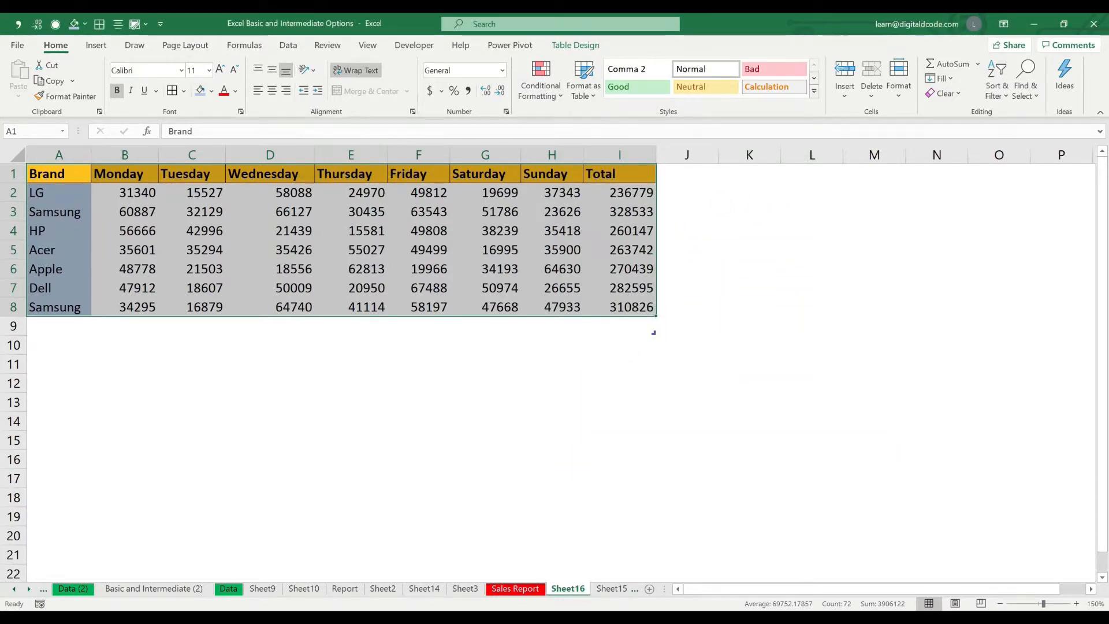
click(59, 174)
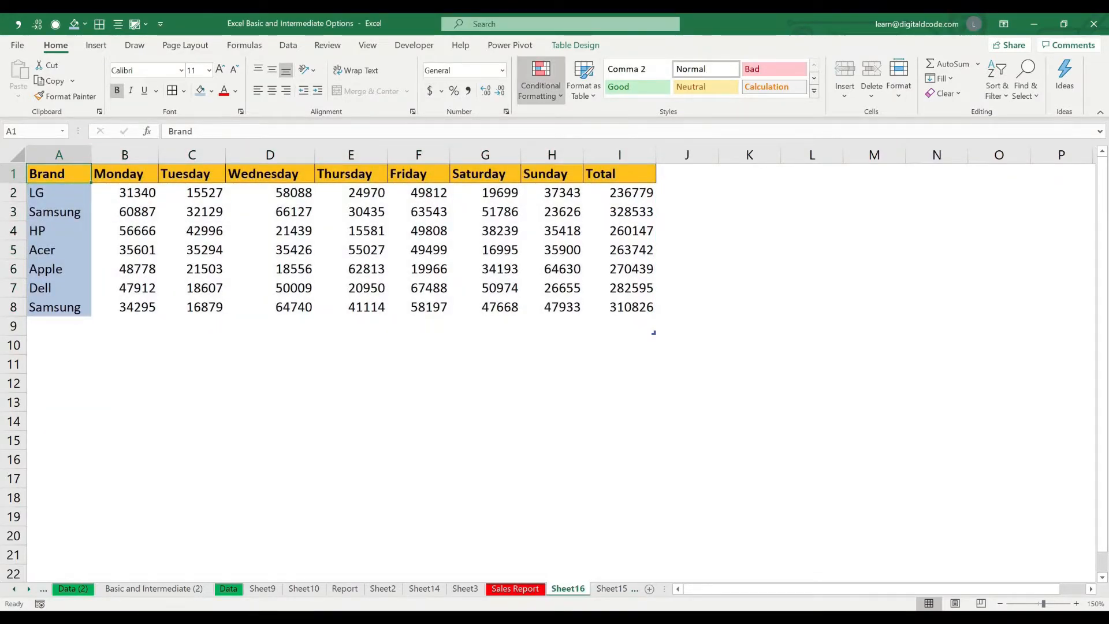
Try the Number, Currency and Accounting formats on the sales figures in B2:I8, ending with General
drag(125, 193, 628, 307)
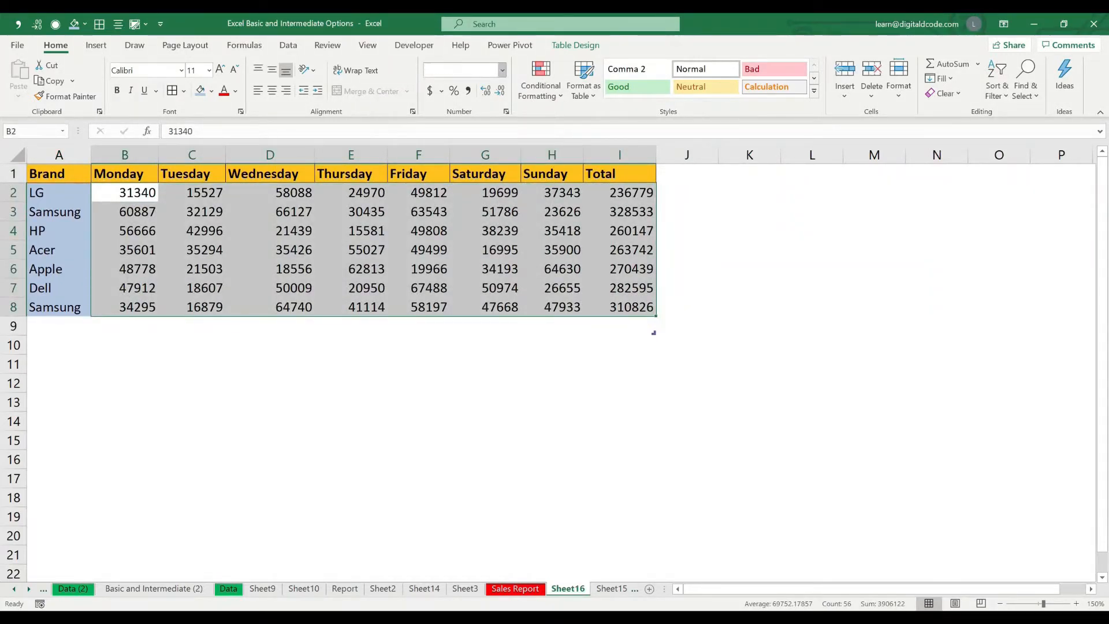
click(502, 70)
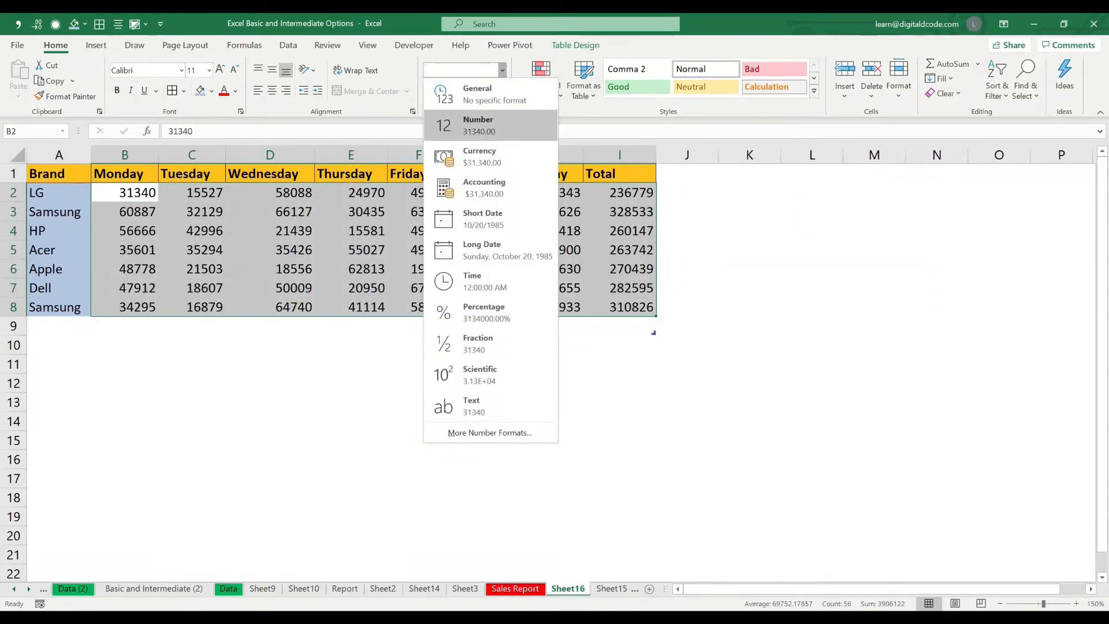
click(479, 125)
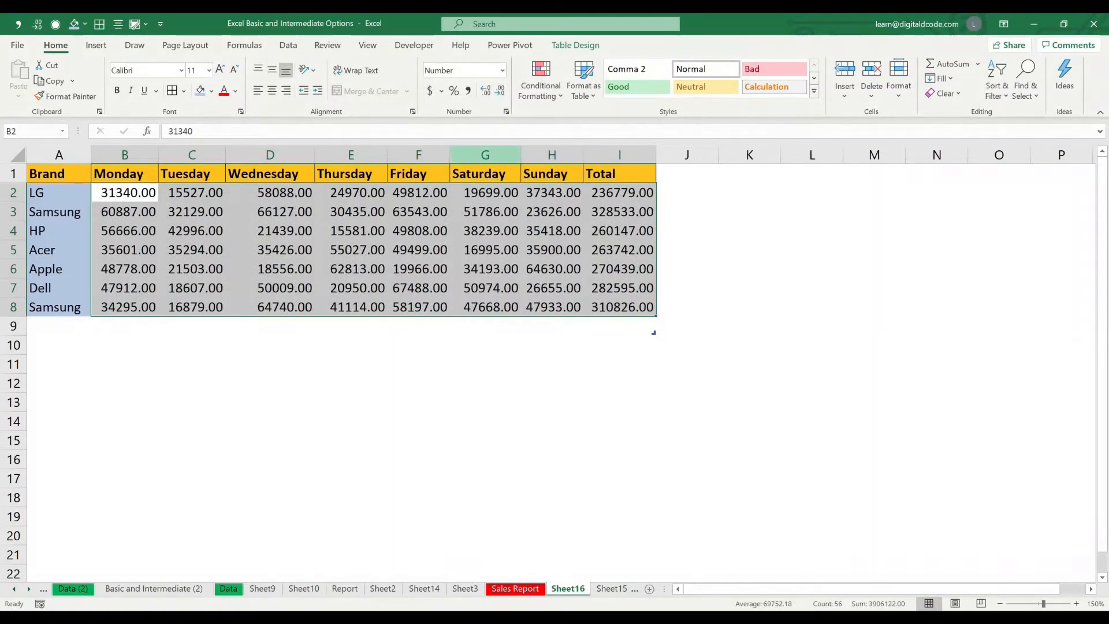
click(502, 70)
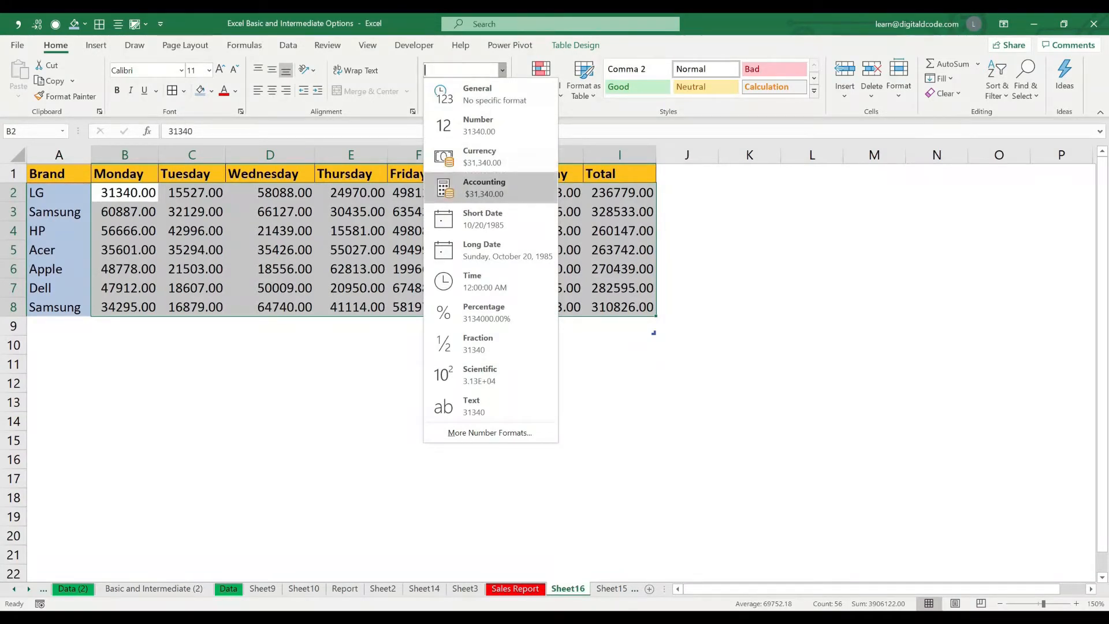
key(Return)
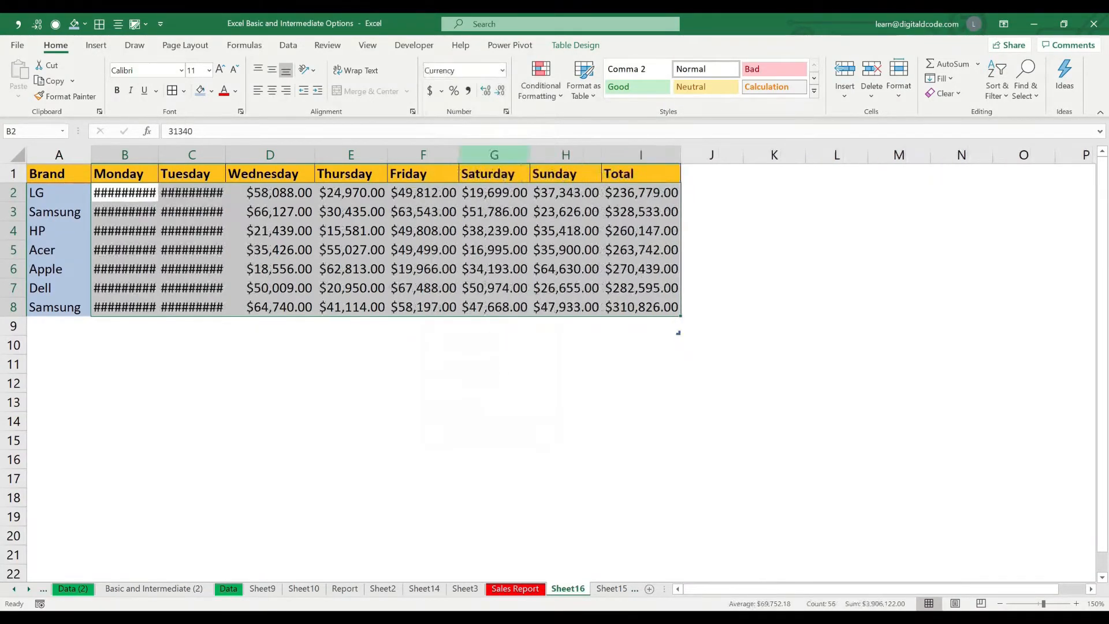
click(502, 70)
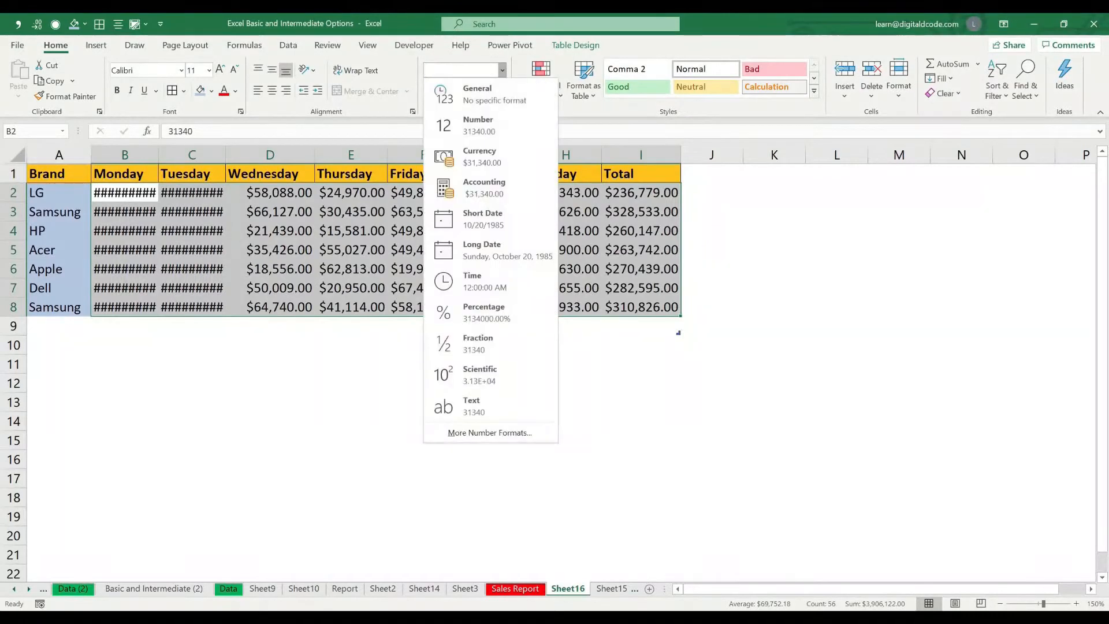
click(491, 188)
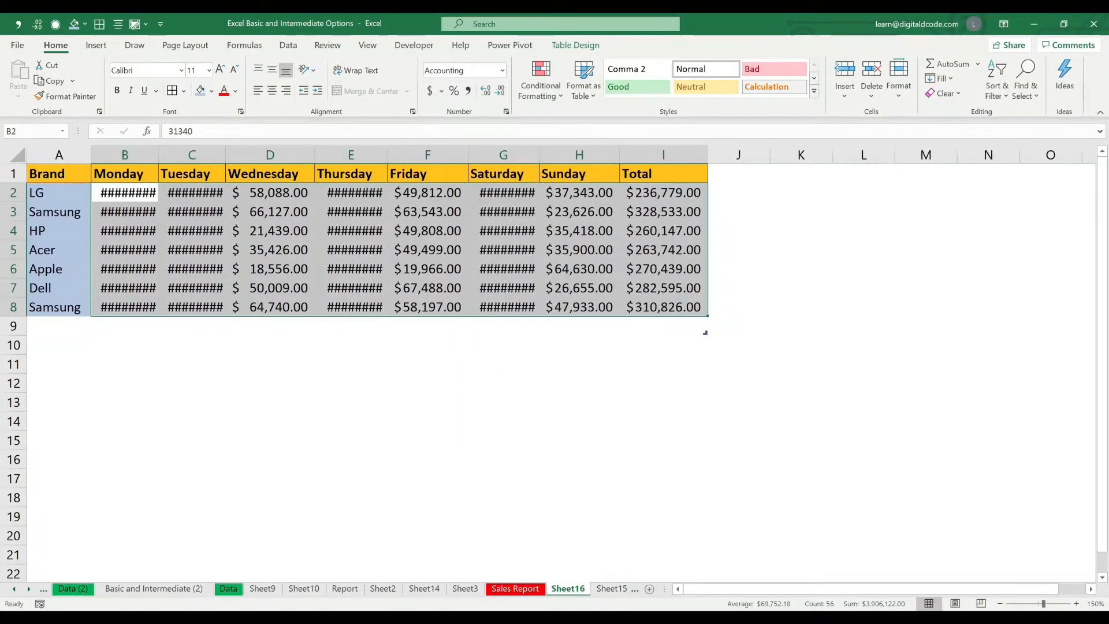
click(503, 70)
click(490, 94)
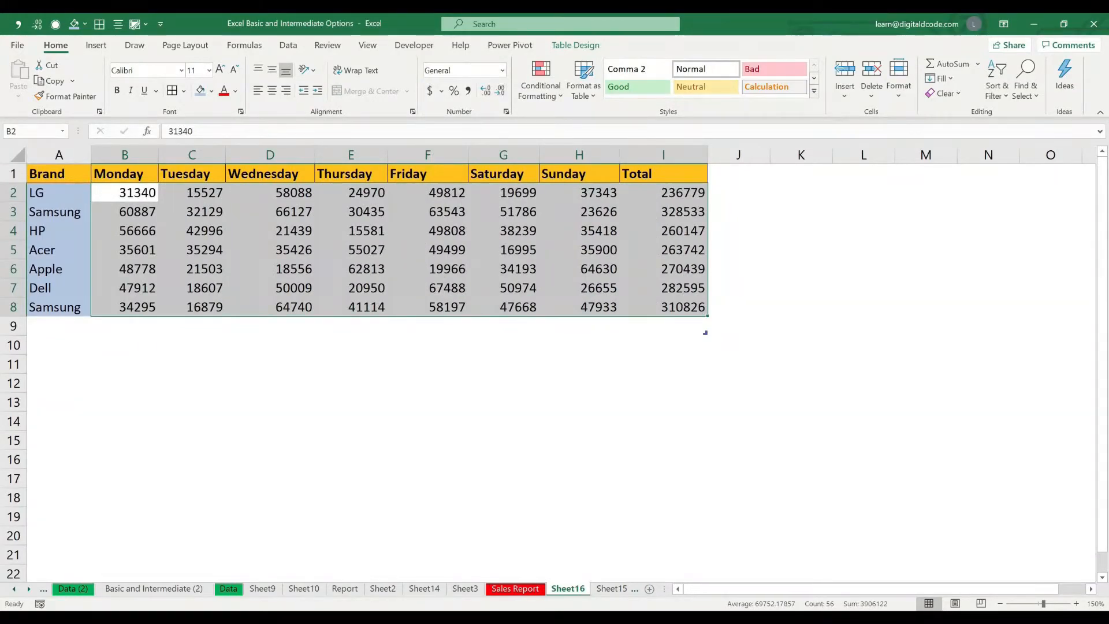
Apply the Comma style to the sales figures in B2:I8 and remove both decimal places
click(468, 90)
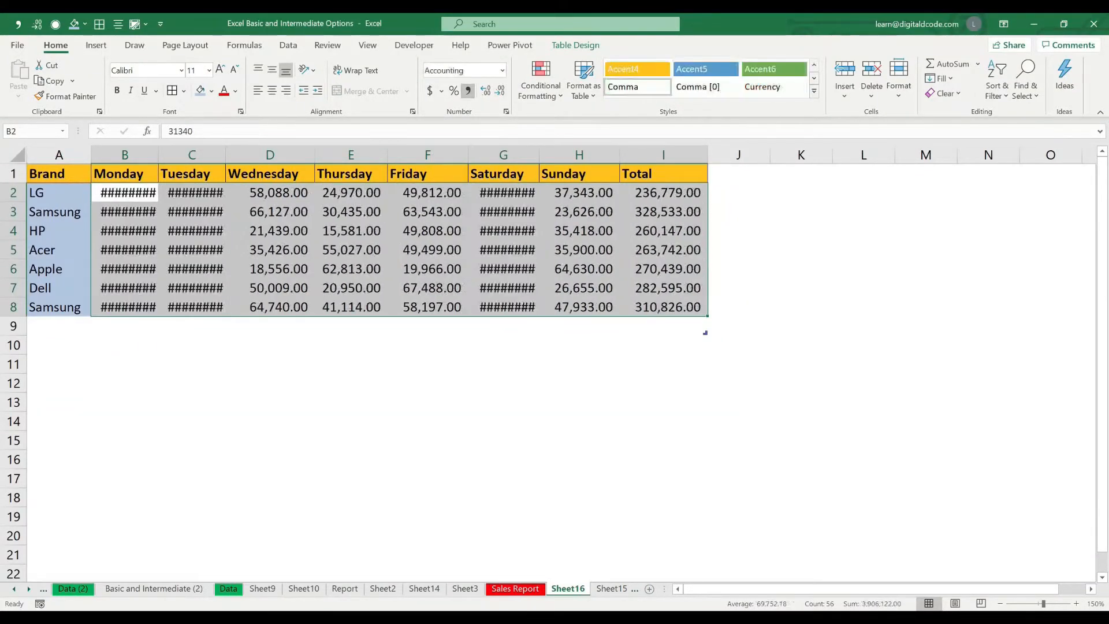
double_click(500, 91)
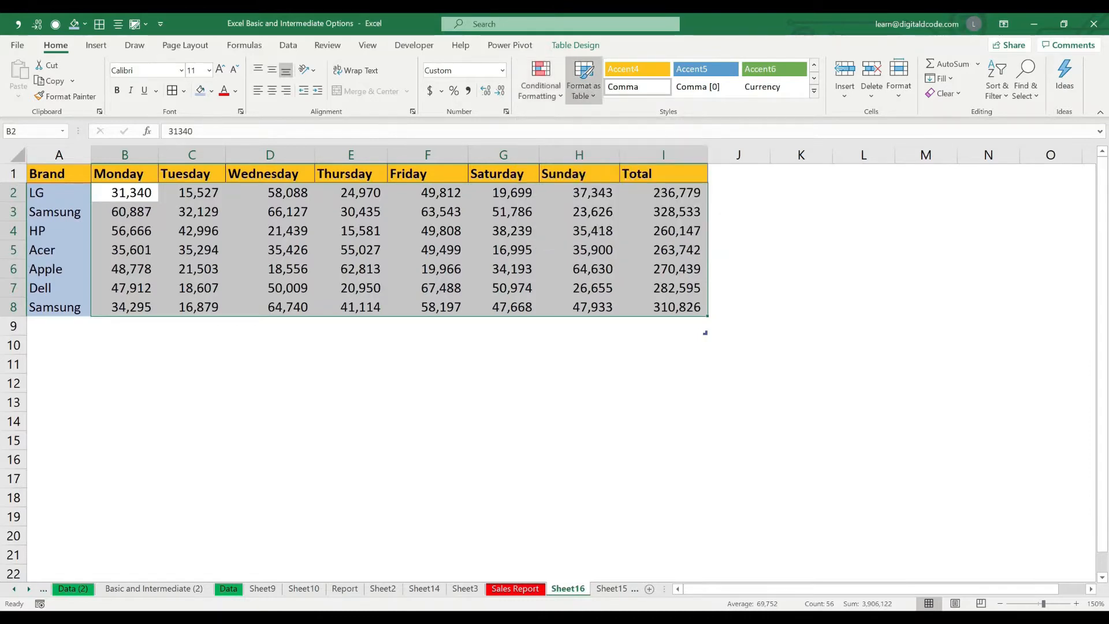
Format the range A1:I8 as a table with the blue banded style in the second row of the Medium group
click(583, 81)
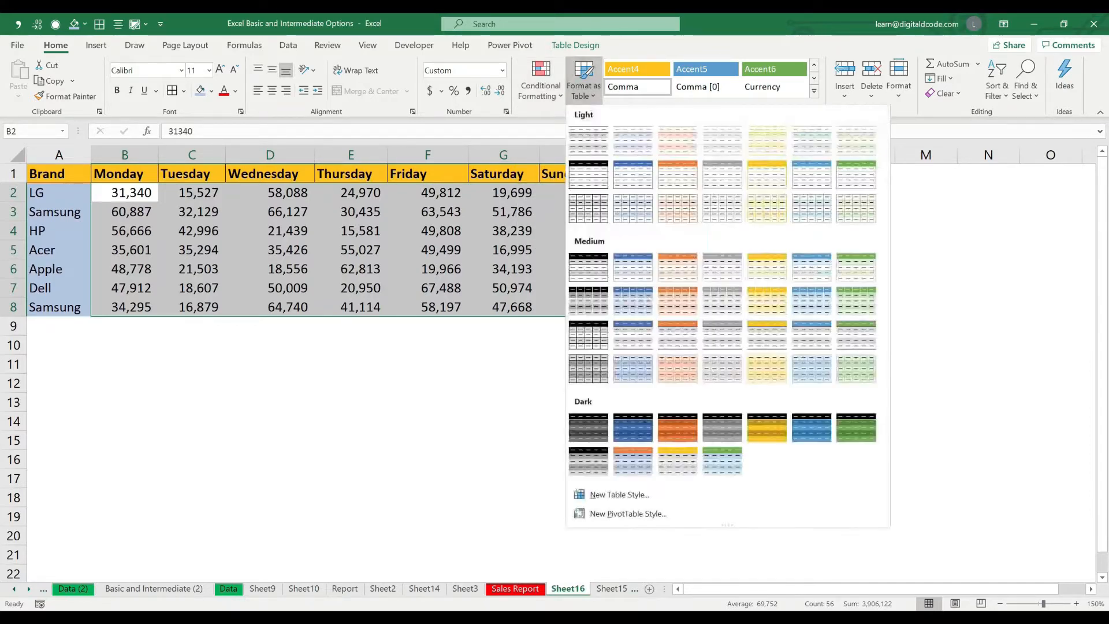
key(Escape)
drag(59, 174, 664, 307)
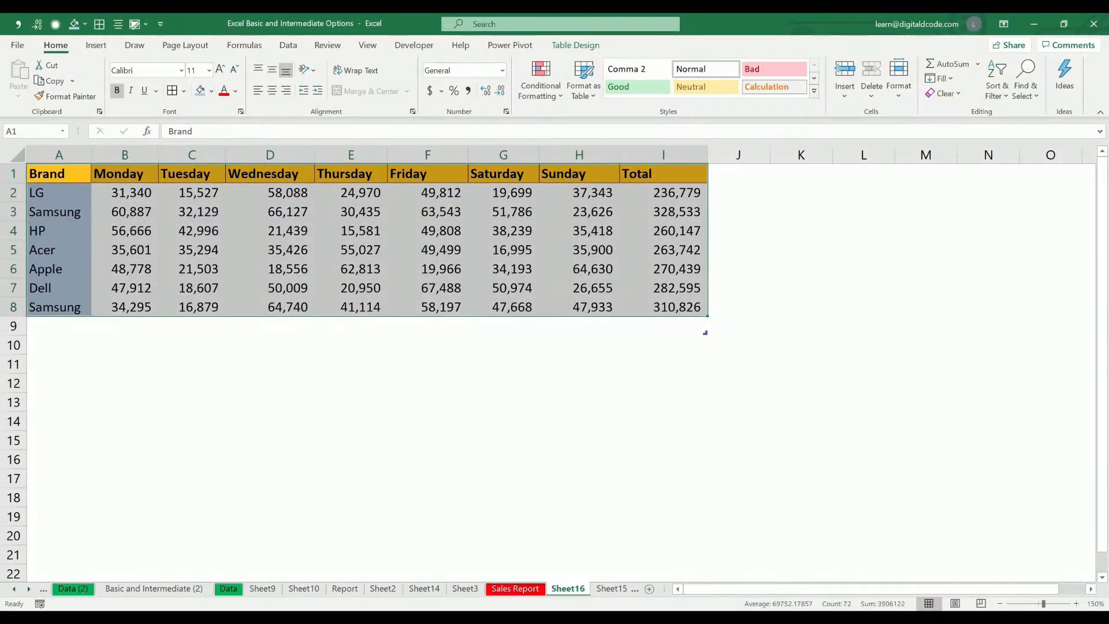
click(583, 81)
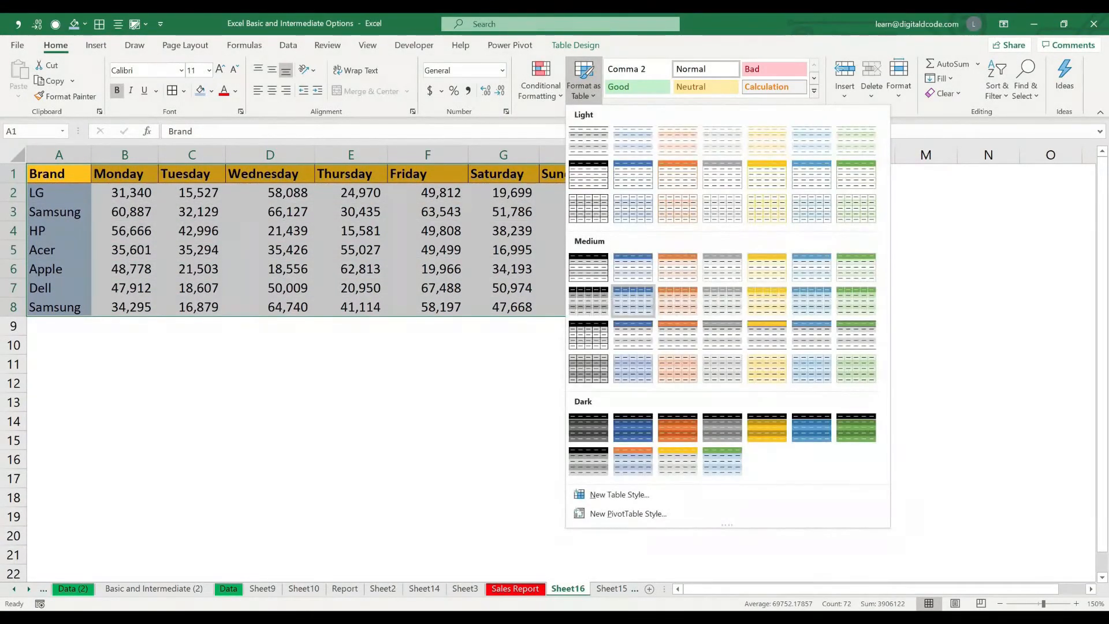
click(633, 300)
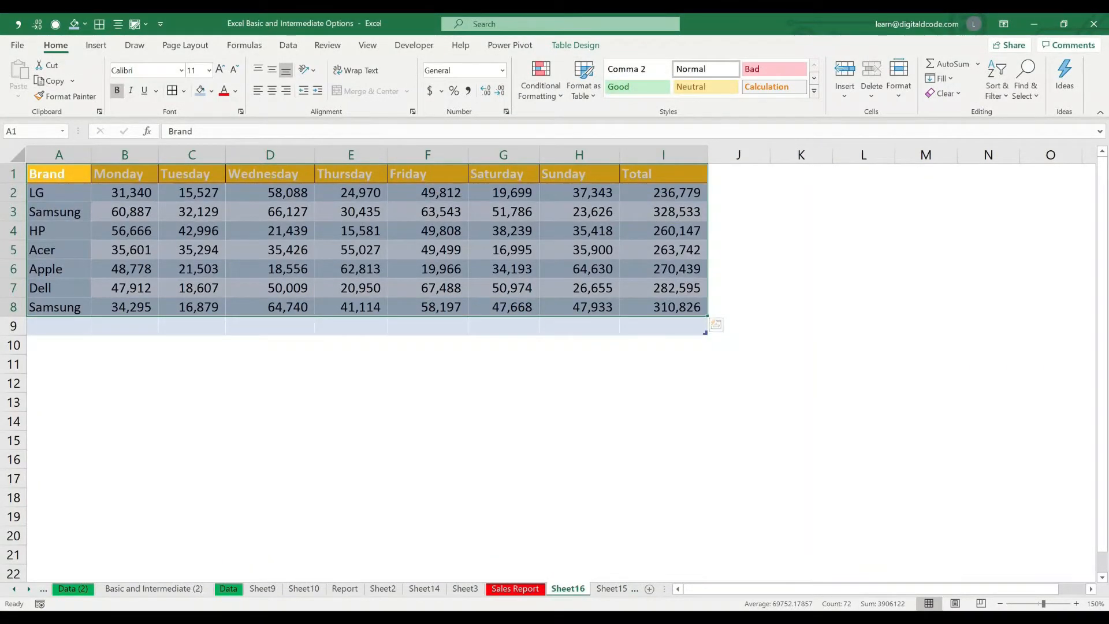
Remove the empty row 9 from the bottom of the table
click(663, 193)
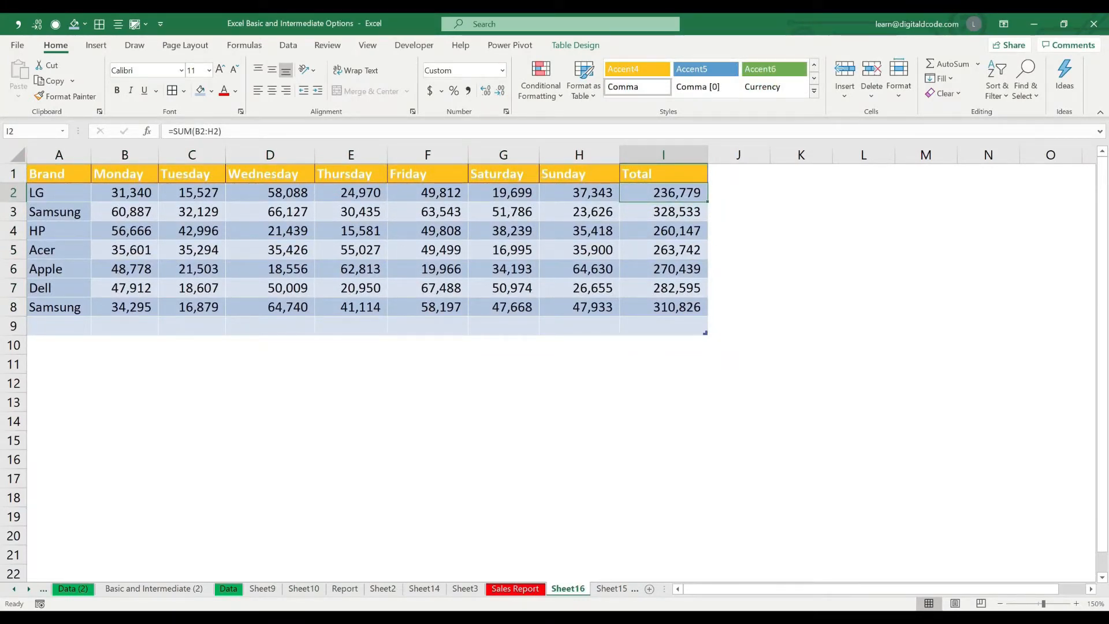
key(ctrl+Down)
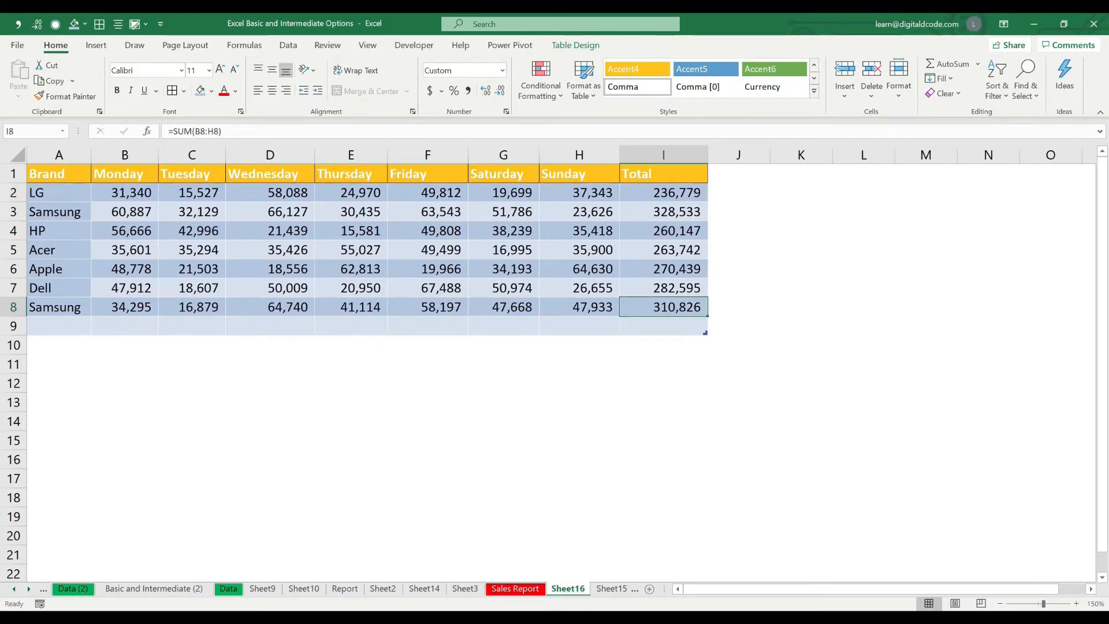
key(Tab)
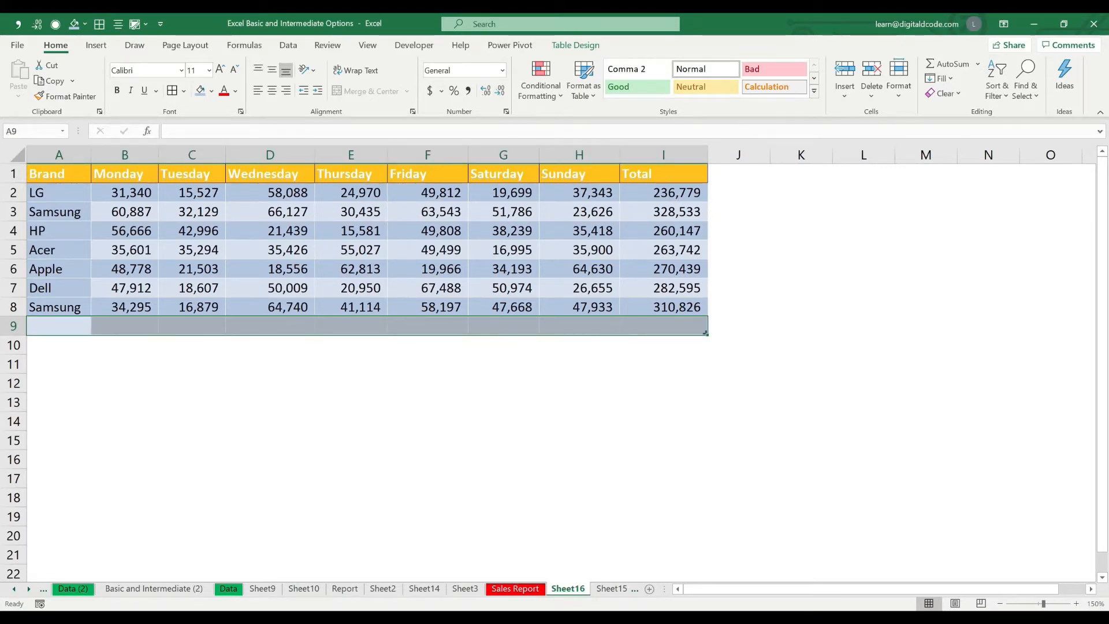
key(Up)
Append a new row to the end of the table, enter ASUS as its brand, and inspect its Total formula in I9
key(End)
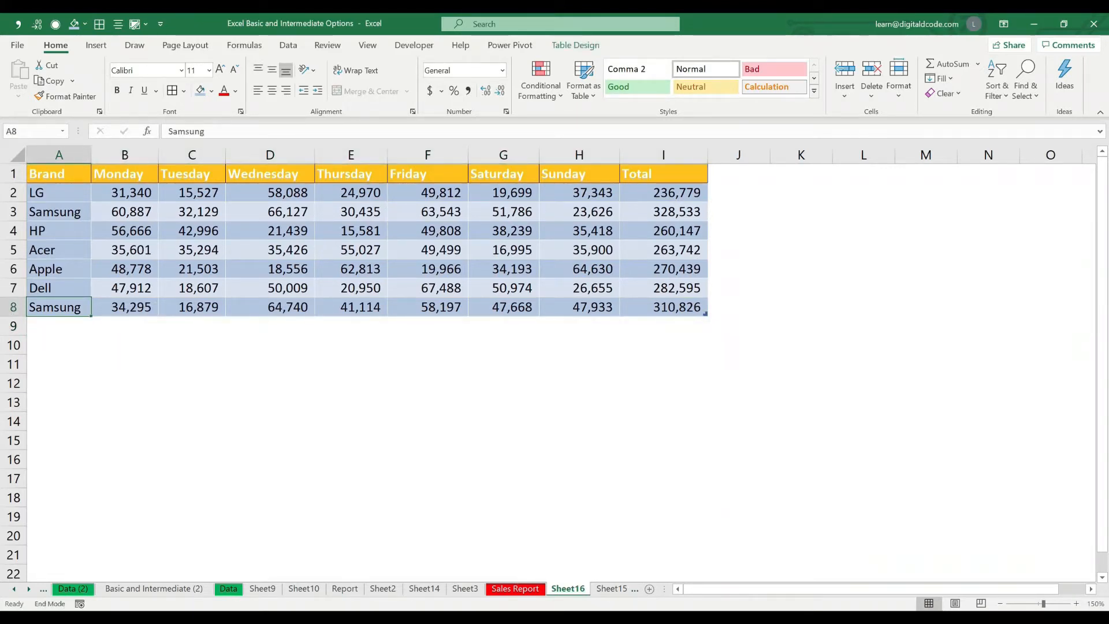
key(Right)
key(Tab)
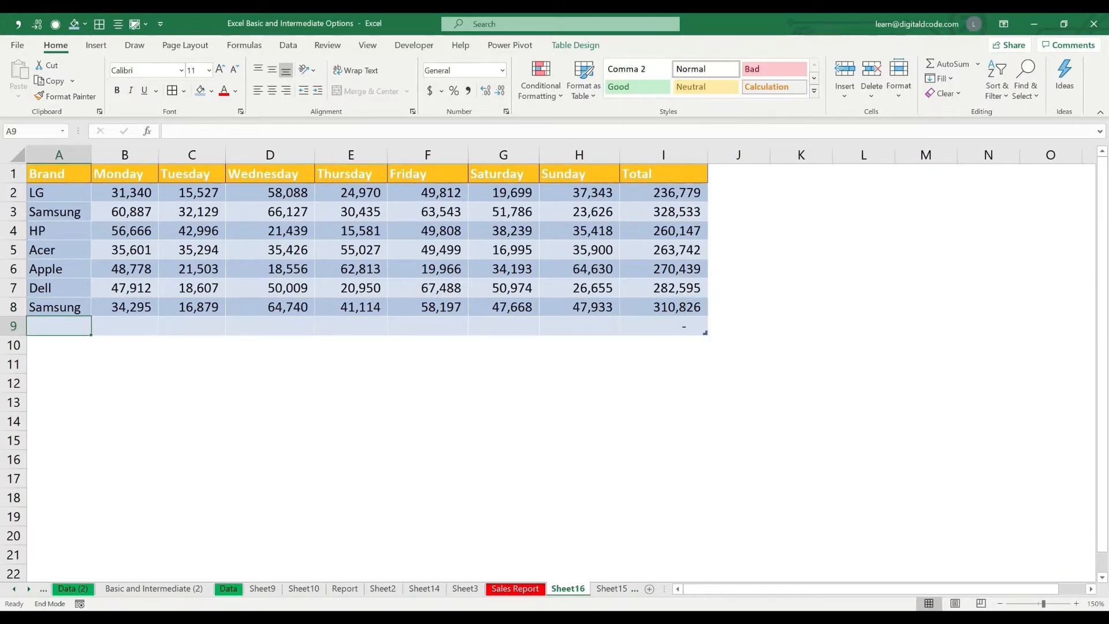
text(ASUS)
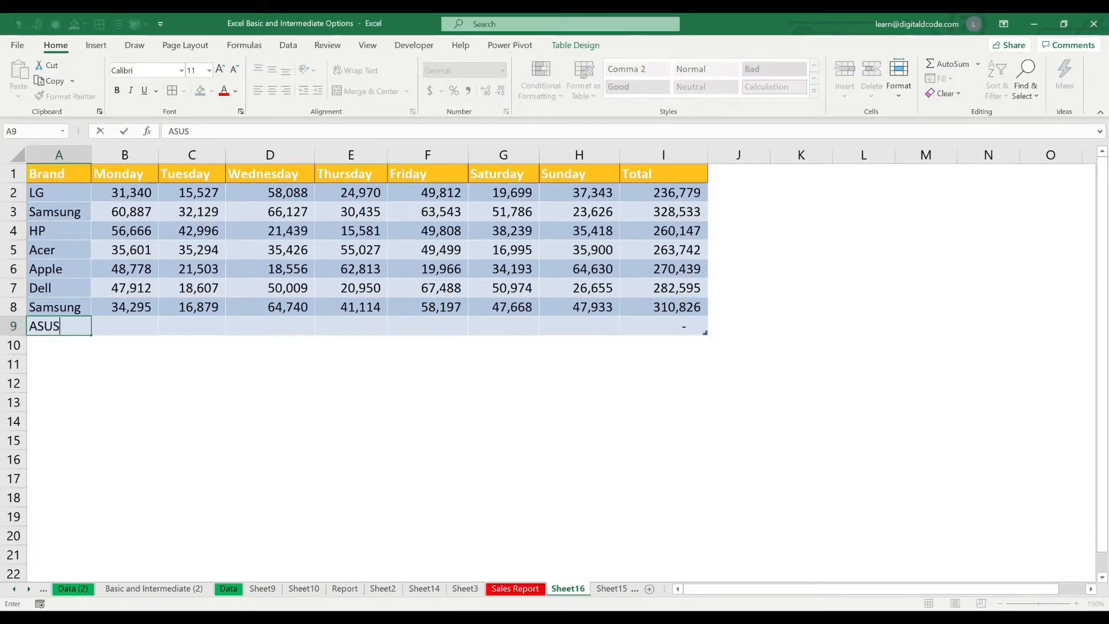
key(Return)
click(663, 326)
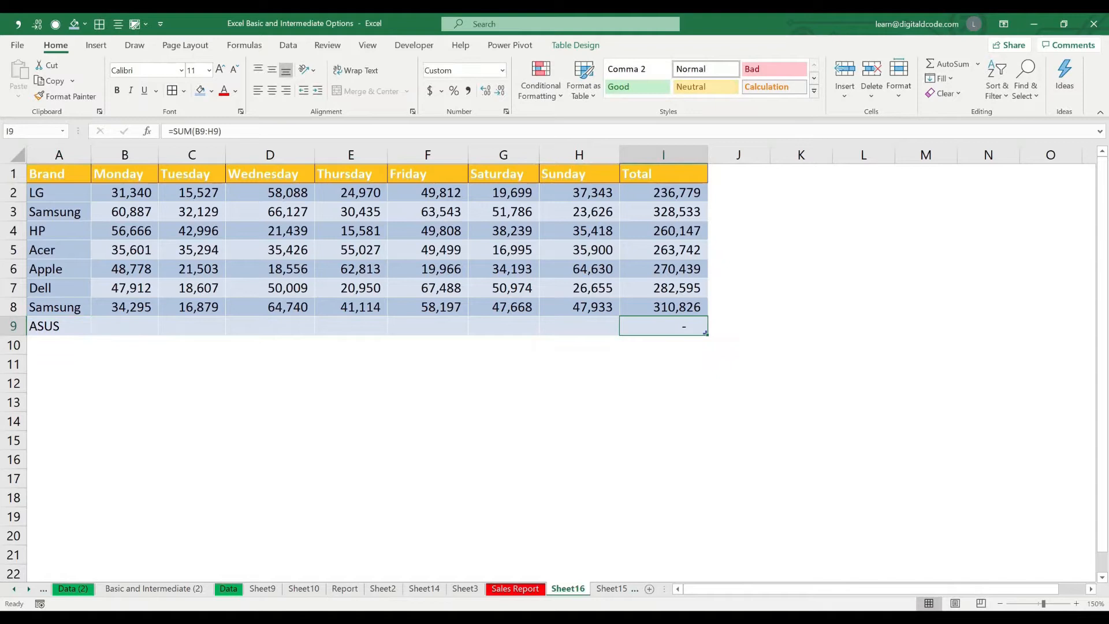
Enter ASUS sales of 545,454 for Monday, 46,466 for Tuesday and 5,454 for Wednesday in row 9
key(Left)
key(Left)
key(Left)
key(Left)
key(Left)
key(Left)
key(Left)
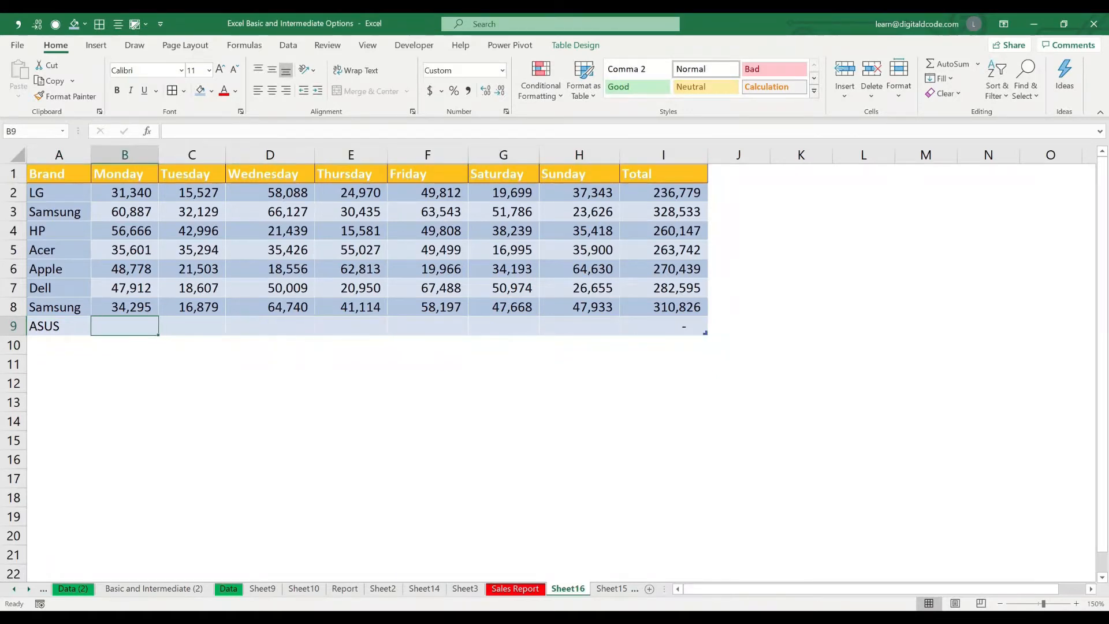
text(545,454)
key(Tab)
text(46466)
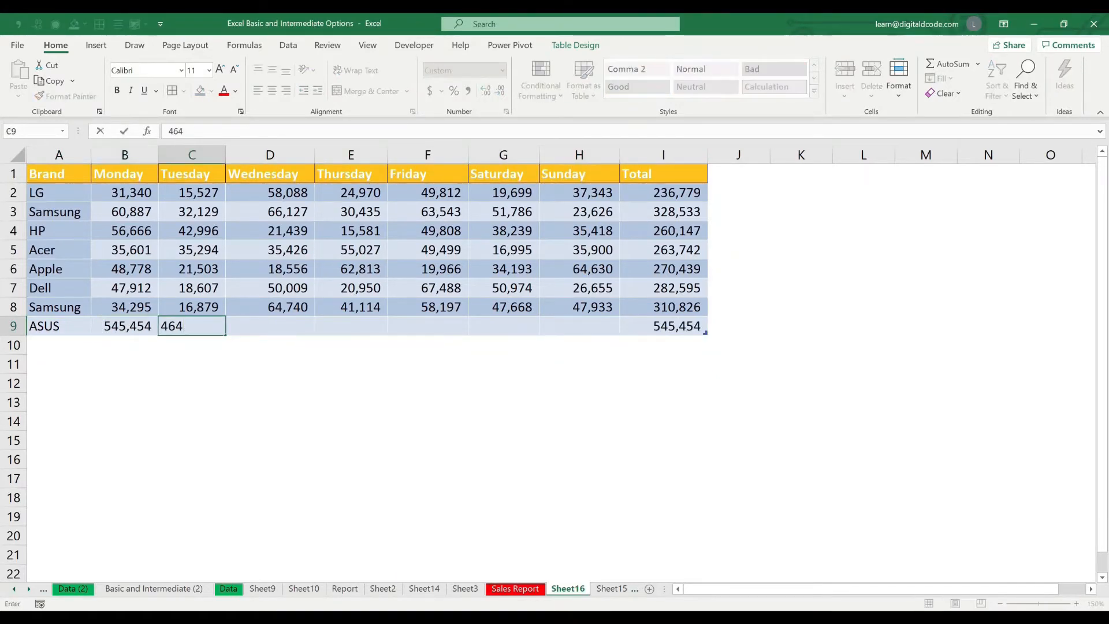
key(Tab)
text(5454)
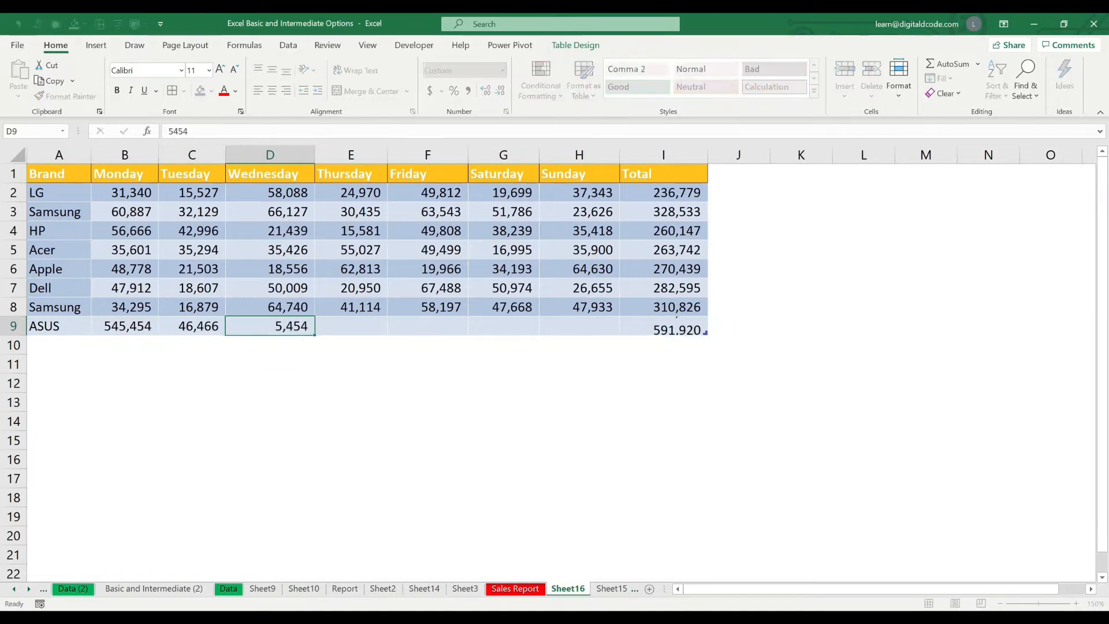
Enter ASUS sales of 54,545 for Thursday, 365 for Friday, 98,787 for Saturday and 9,898 for Sunday
key(Tab)
text(54545)
key(Tab)
text(545)
key(Escape)
text(365)
key(Tab)
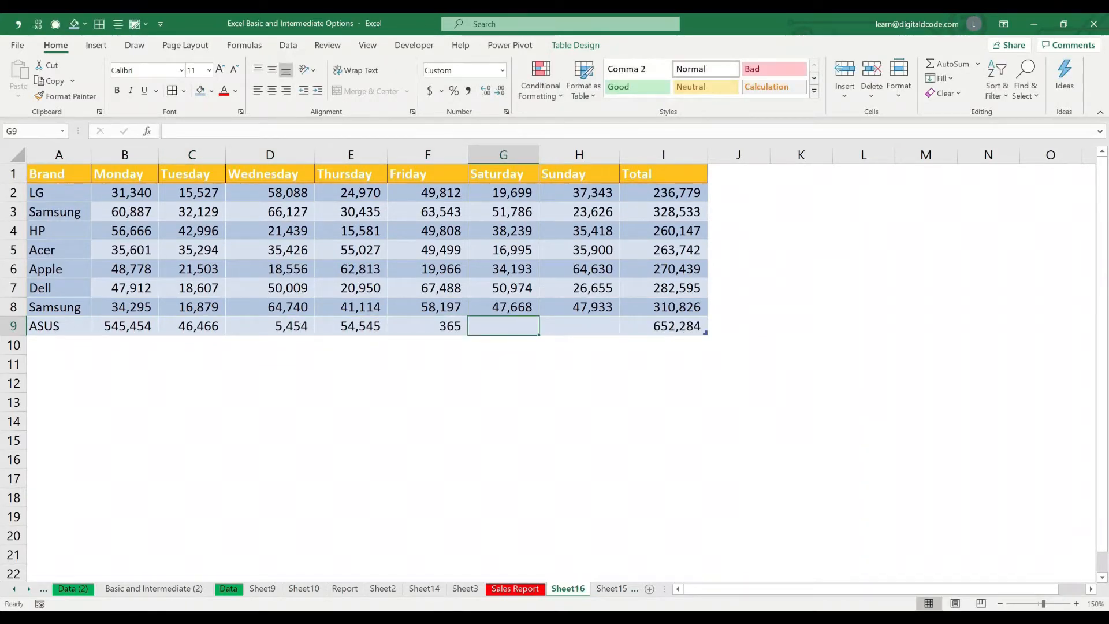
text(98787)
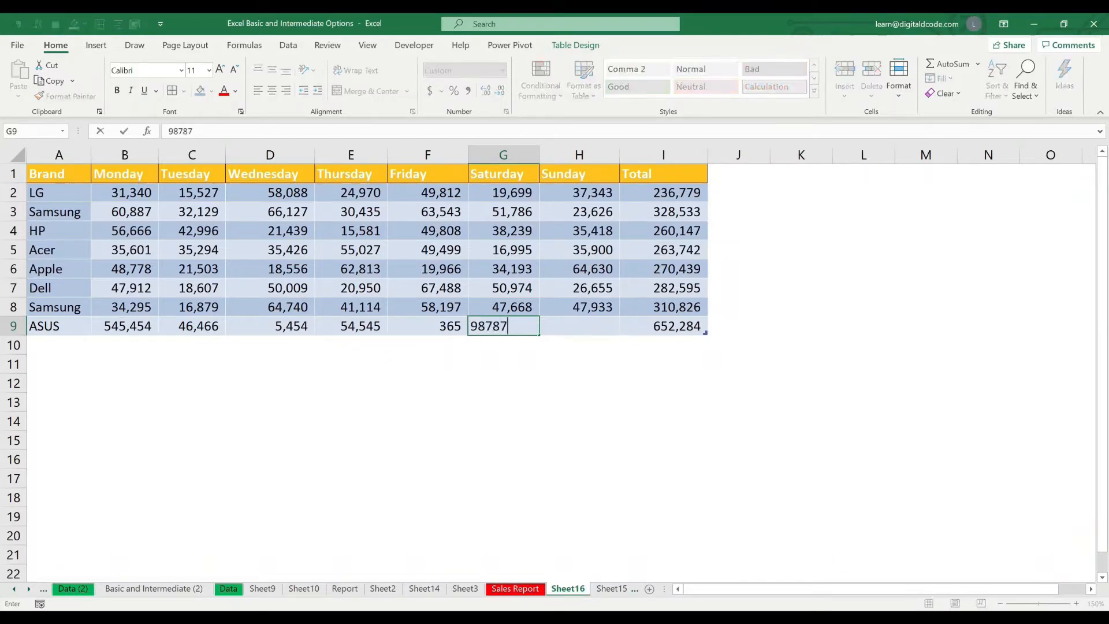
key(Tab)
text(9898)
key(Tab)
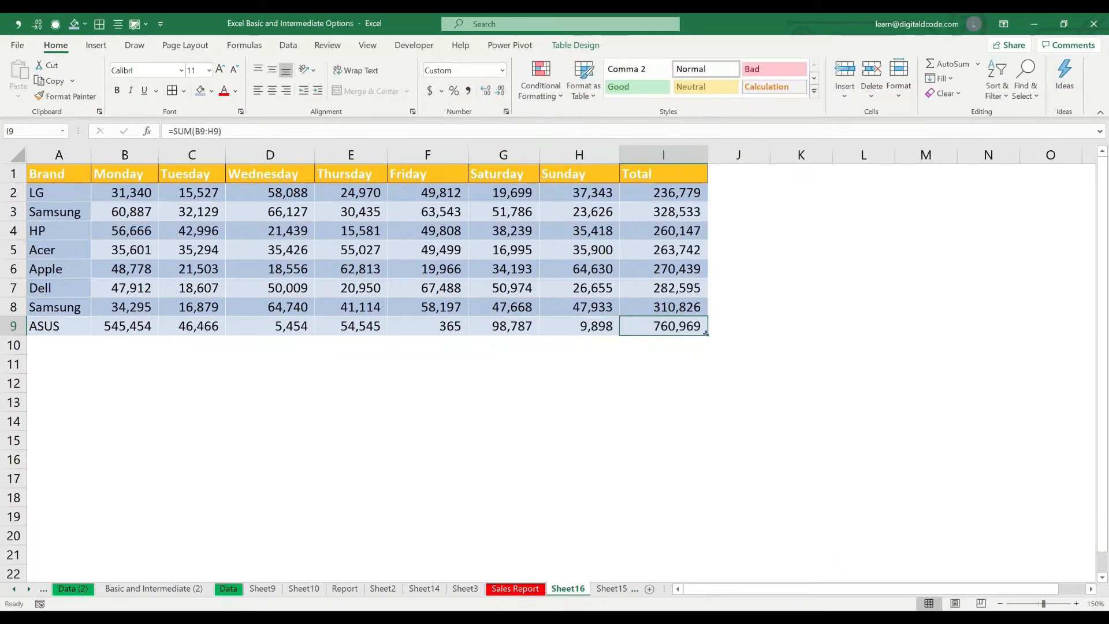
Append an empty row 10 to the end of the table and inspect its Total formula in I10
key(Tab)
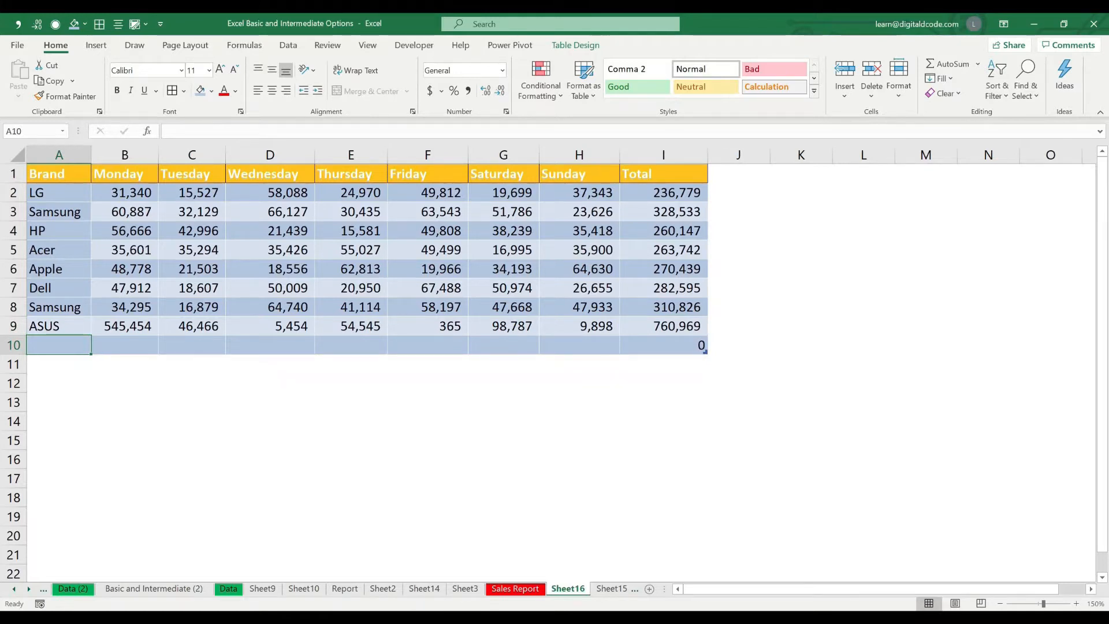
key(ctrl+Right)
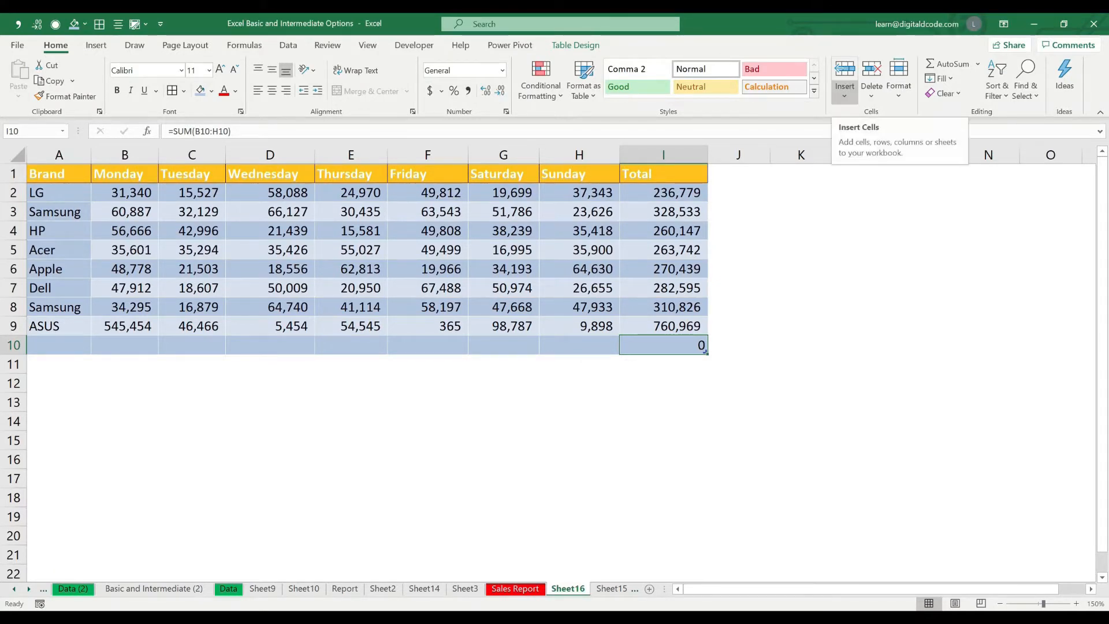
click(845, 91)
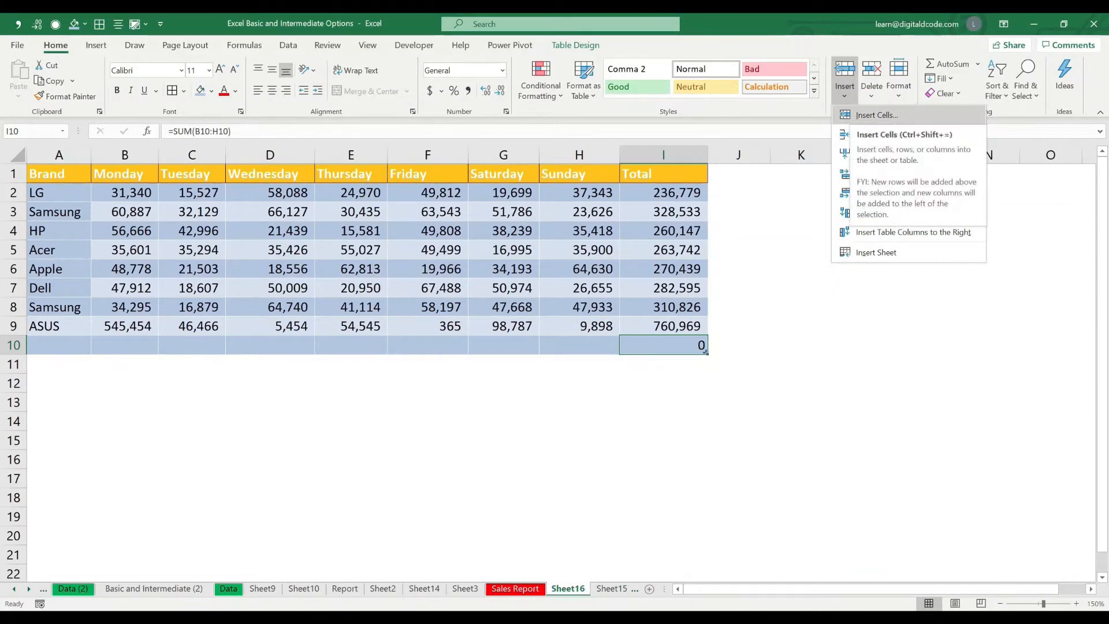
click(871, 87)
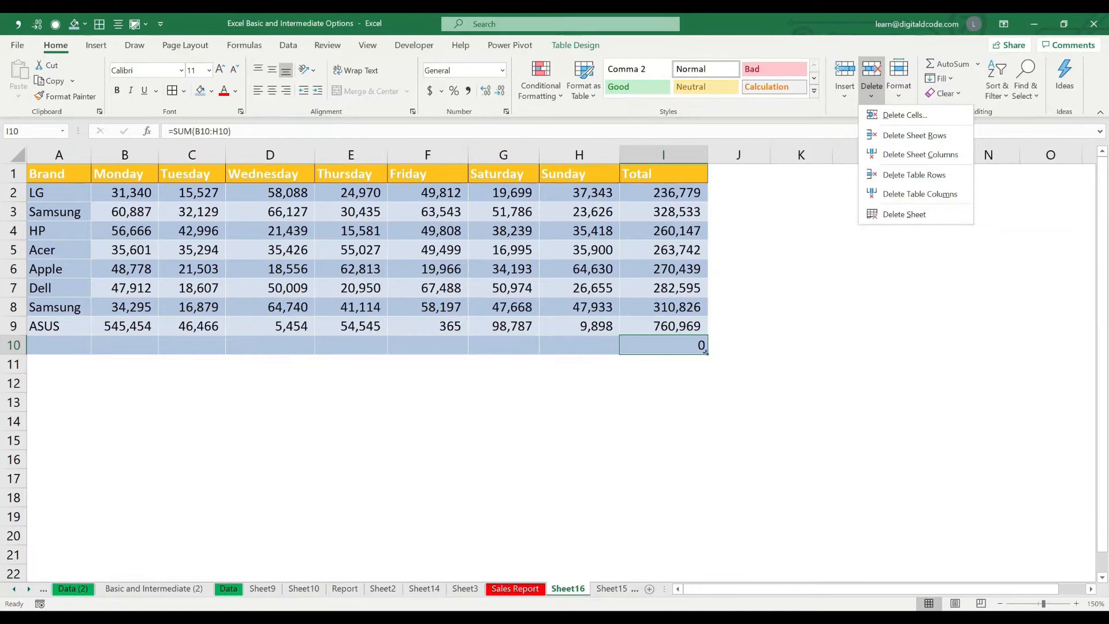
click(899, 86)
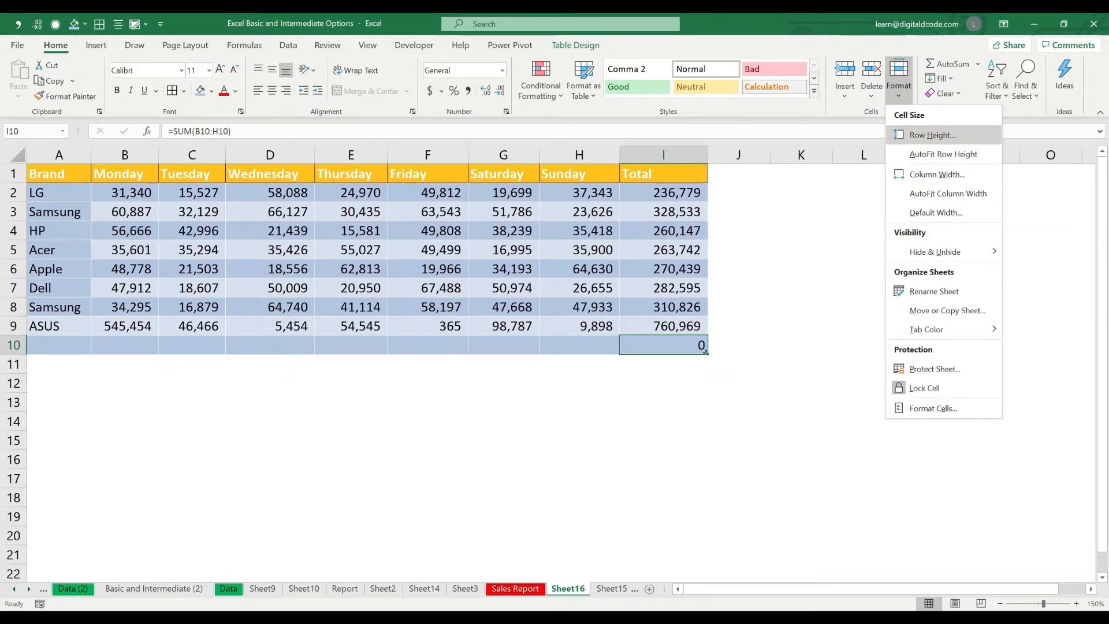
key(Escape)
Set the height of rows 2 to 11 to 17
click(738, 193)
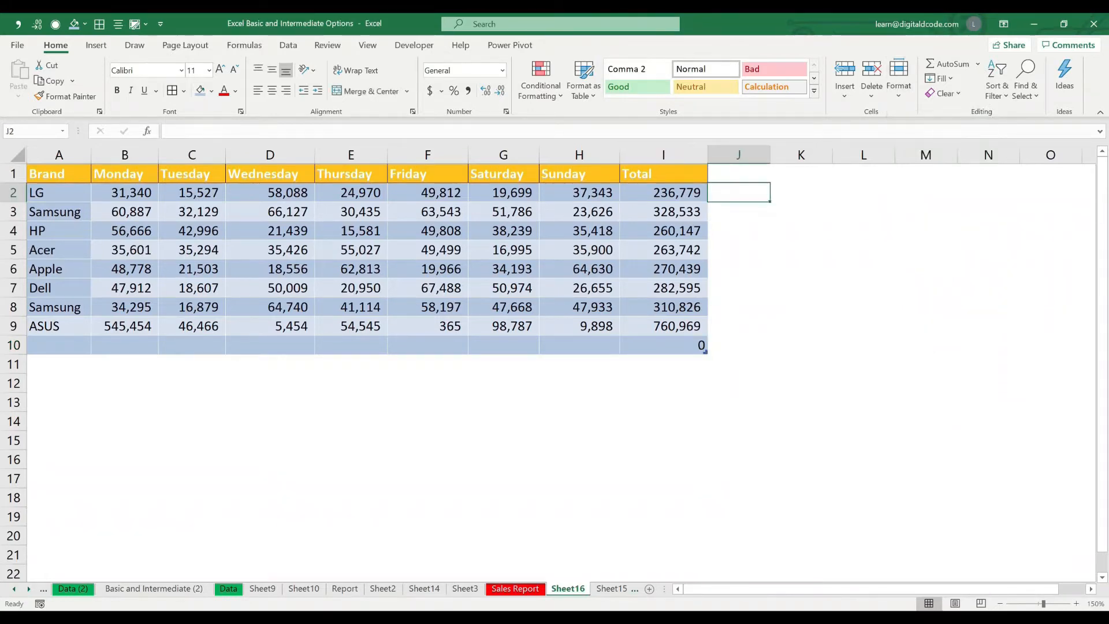
drag(738, 192, 738, 364)
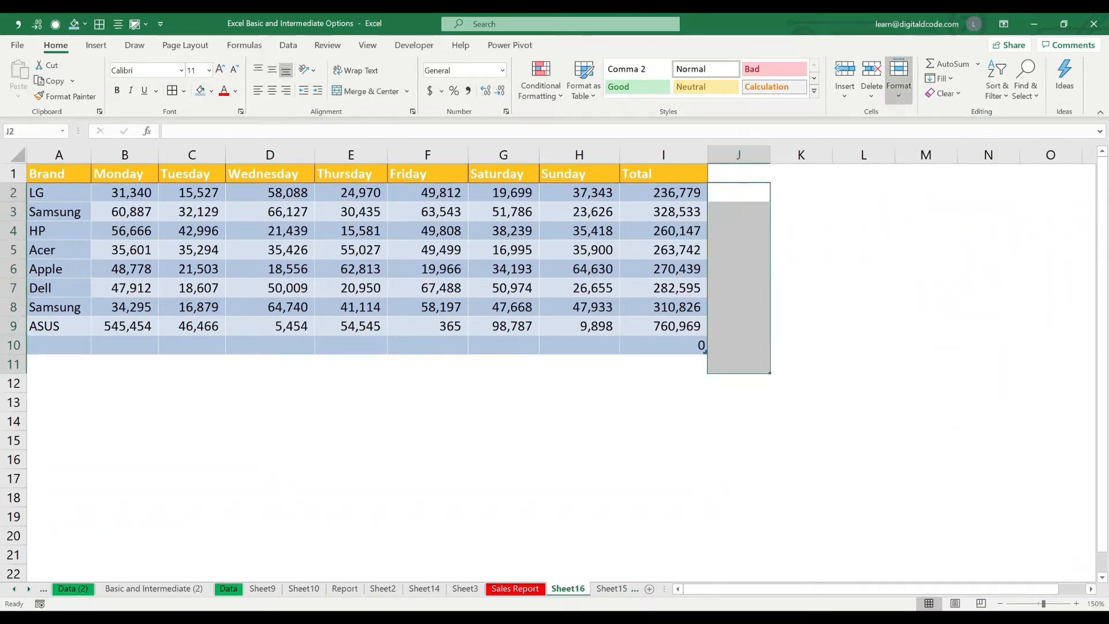
click(898, 78)
click(932, 135)
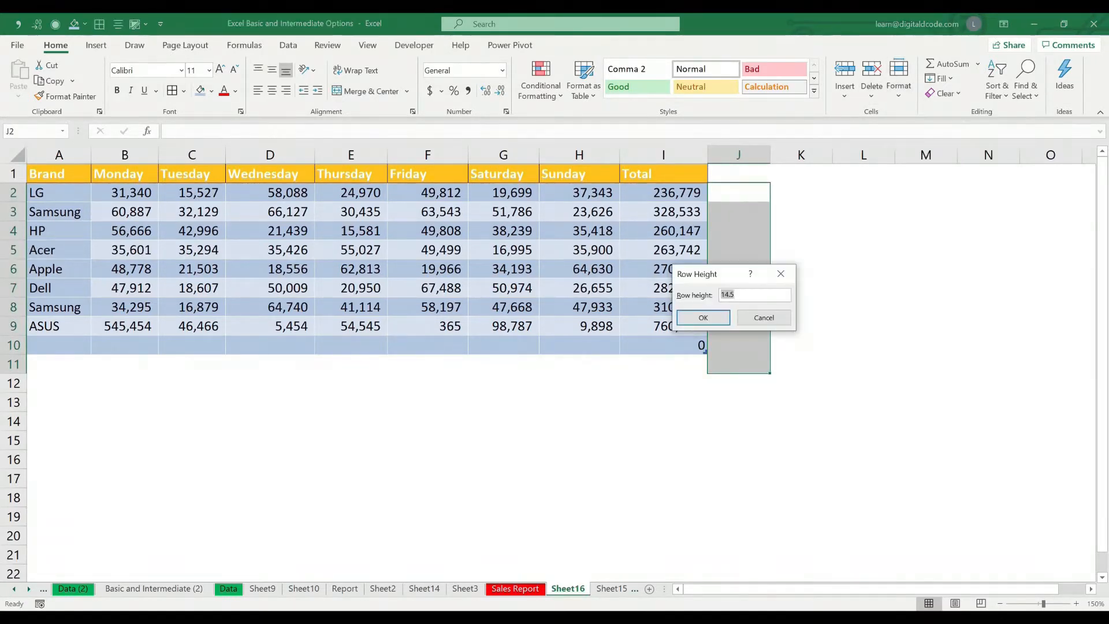
text(17)
key(Return)
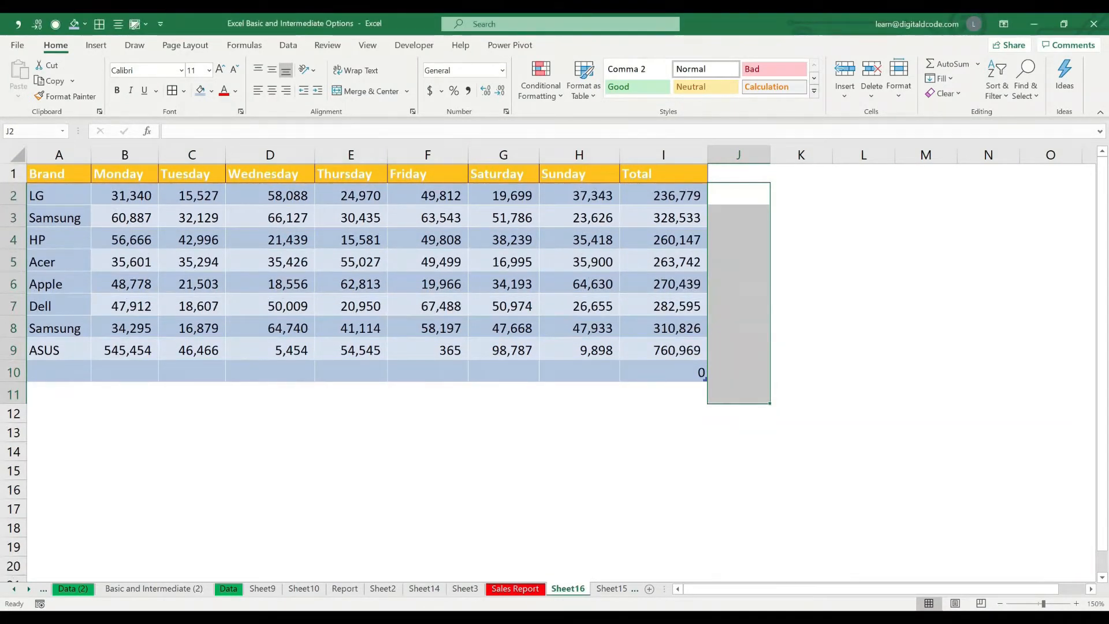
drag(59, 155, 663, 154)
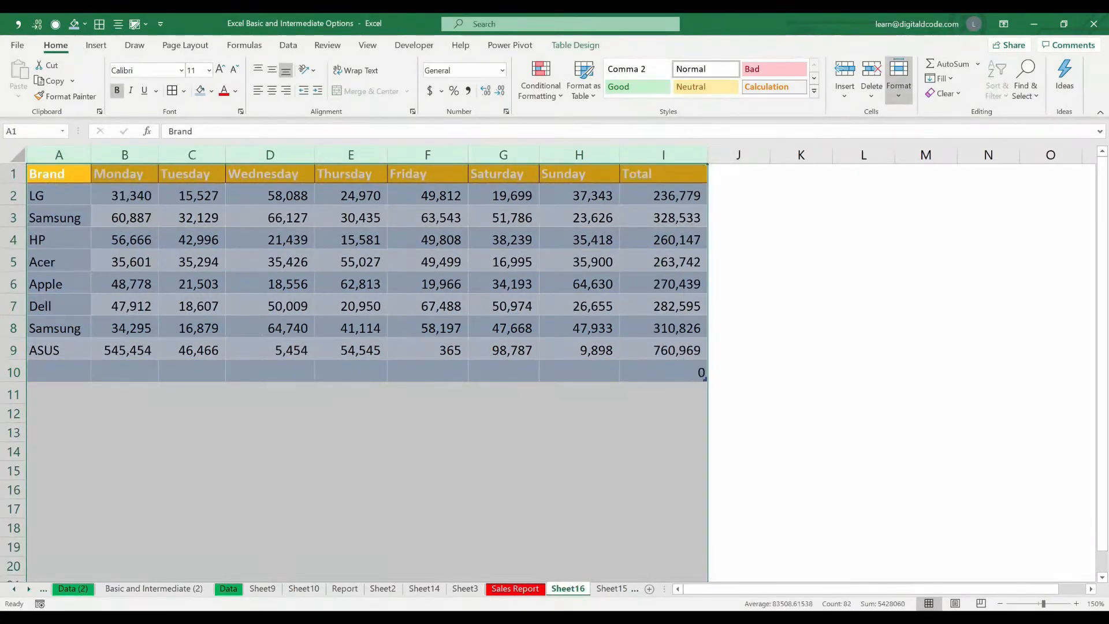
click(899, 78)
click(936, 173)
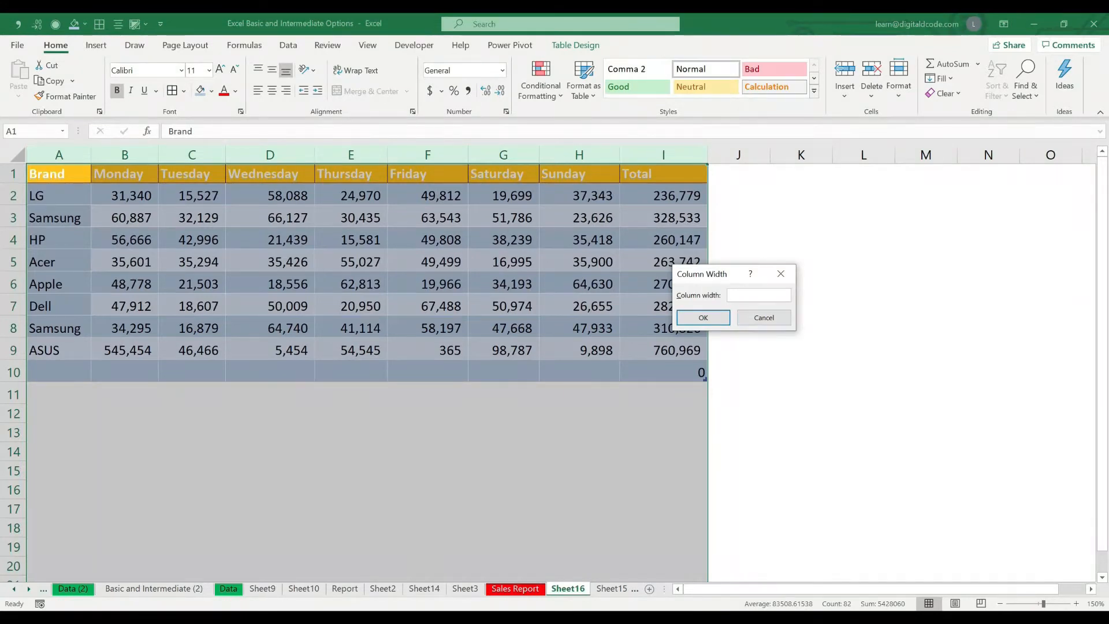
key(Escape)
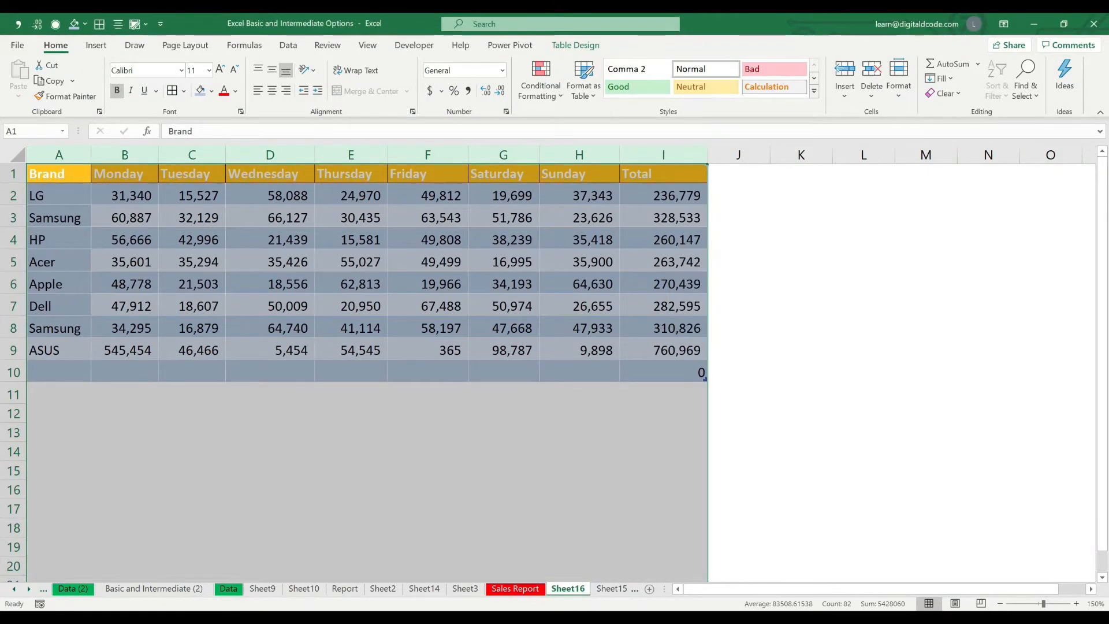
Check the current column width of the Total column
key(ctrl+Home)
key(ctrl+Right)
key(alt)
key(o)
key(e)
key(Escape)
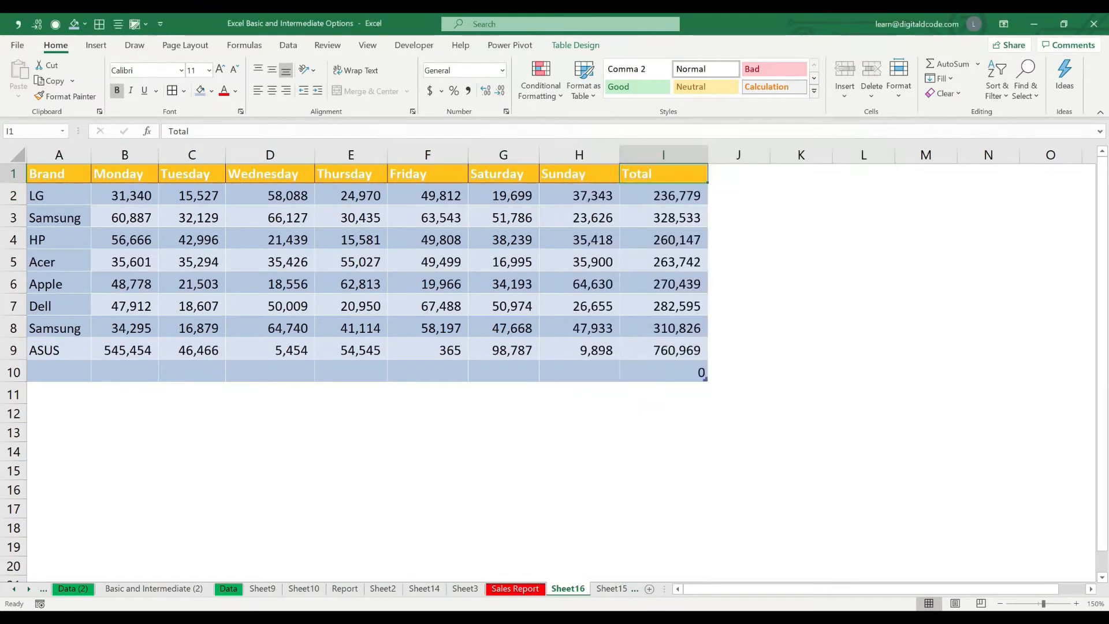
key(alt)
key(o)
key(c)
key(w)
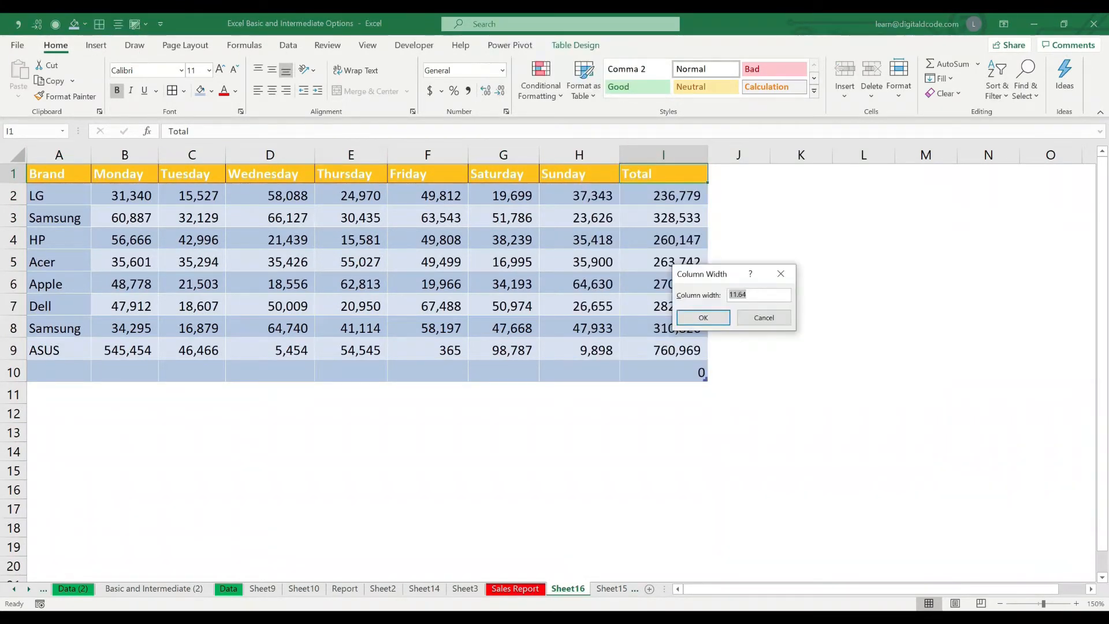
key(Escape)
Set the width of all table columns, A to I, to 12
key(ctrl+Home)
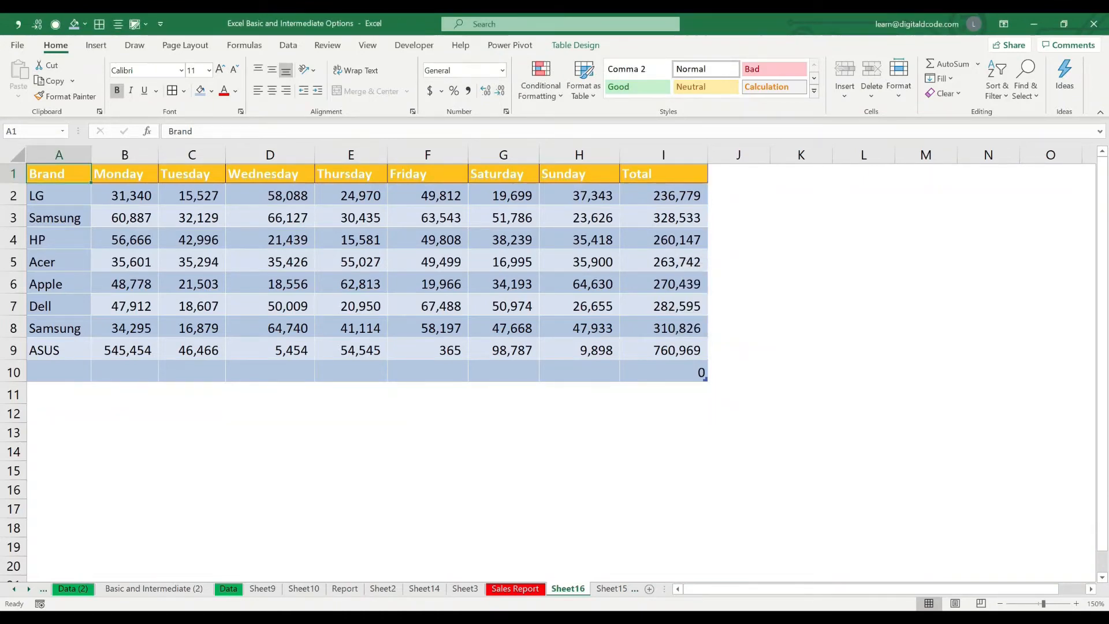
key(ctrl+shift+Down)
key(ctrl+shift+Right)
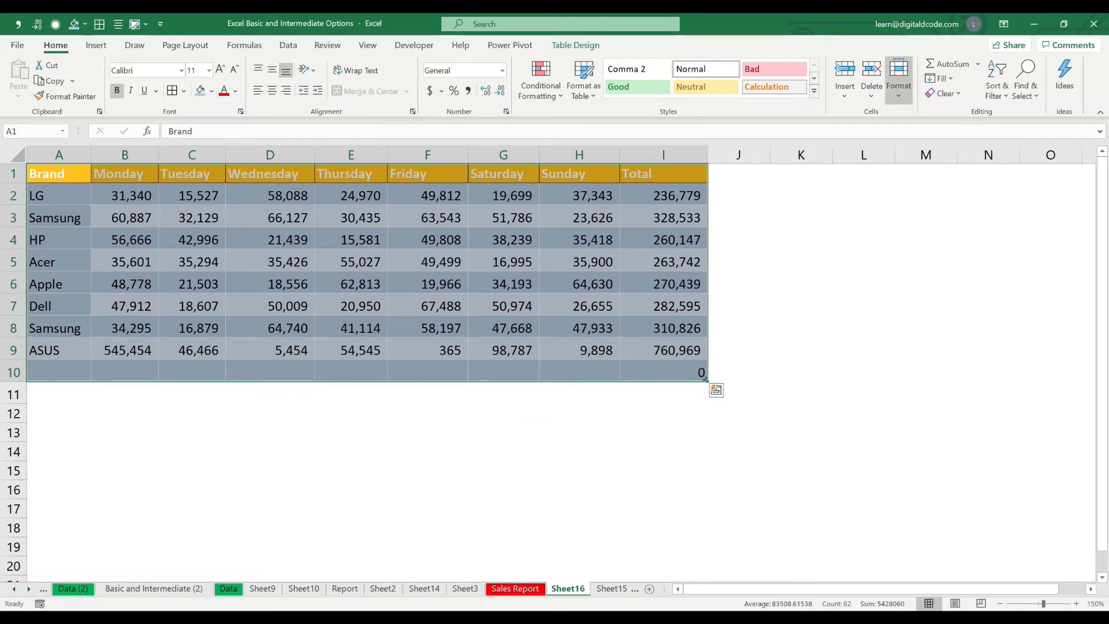
click(899, 80)
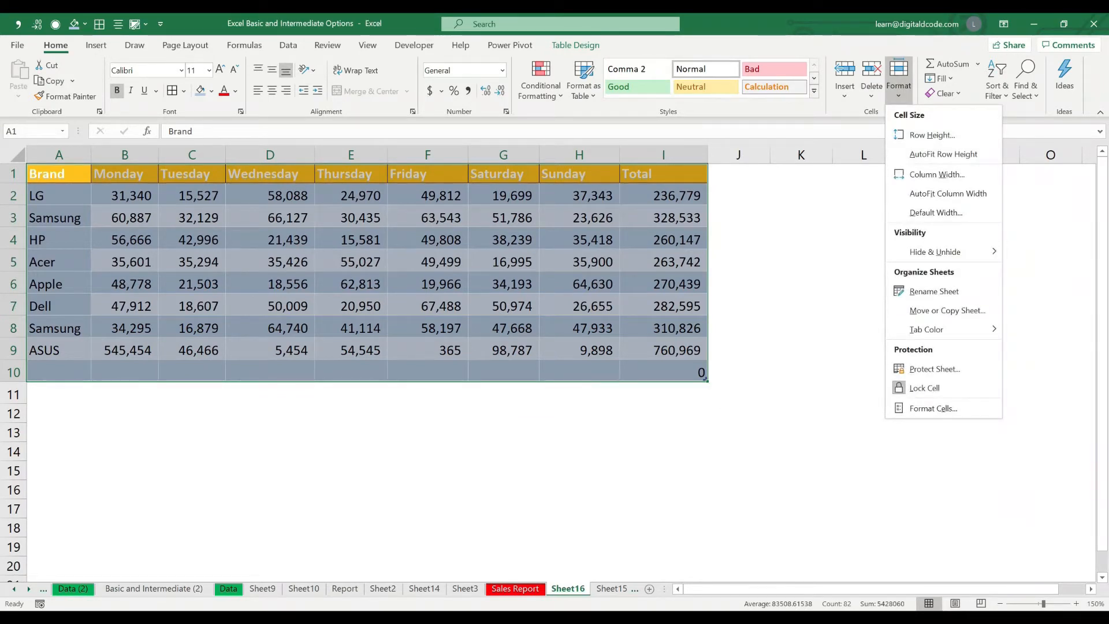
click(937, 174)
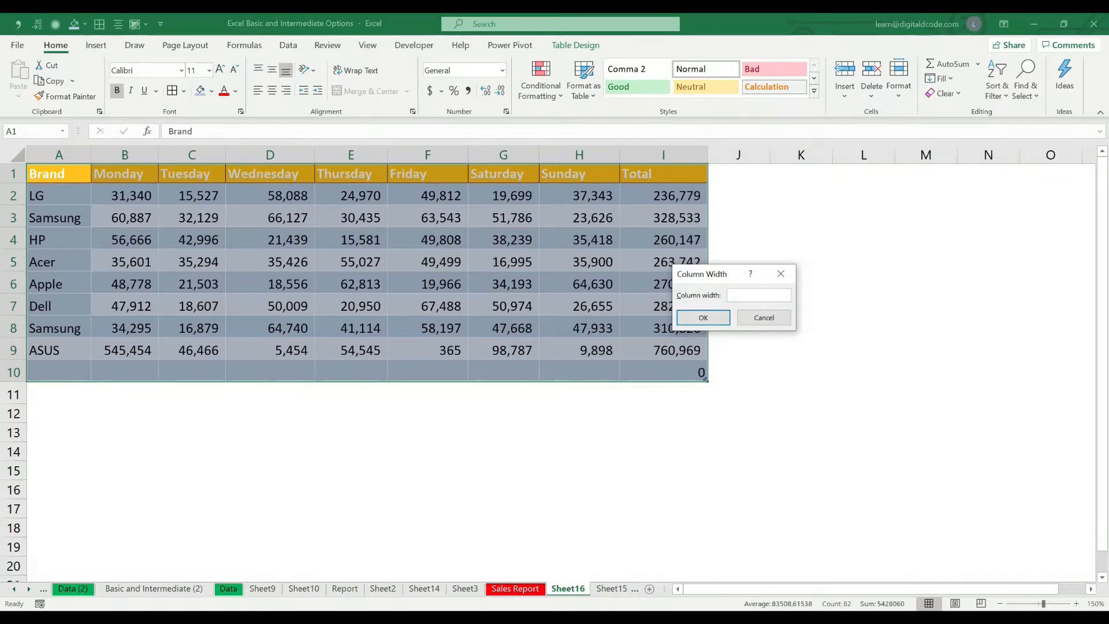
text(12)
key(Return)
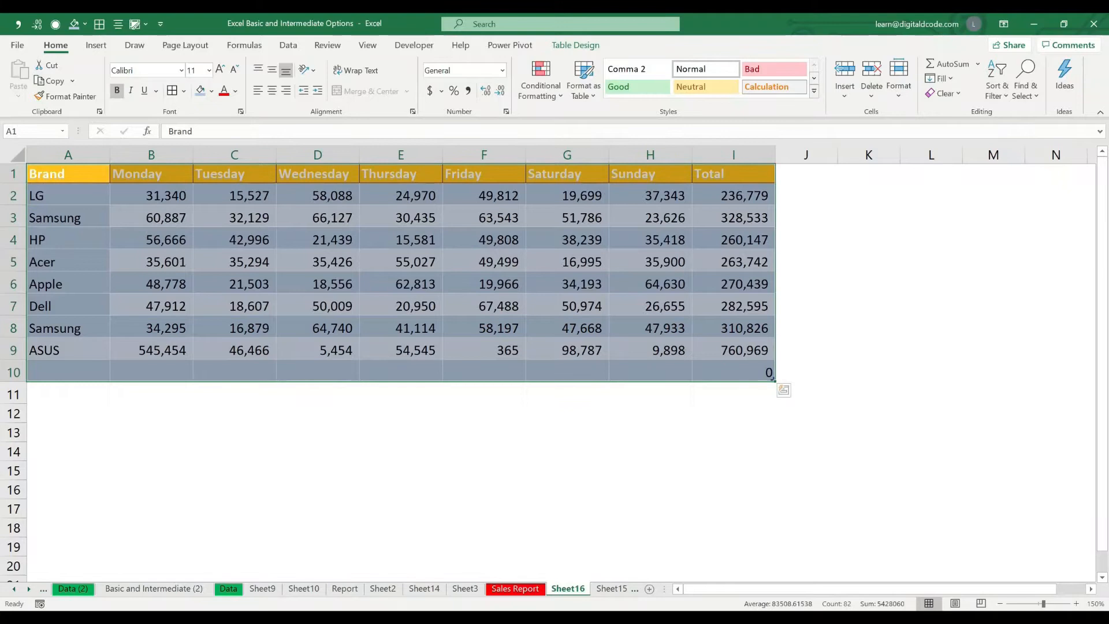
click(806, 281)
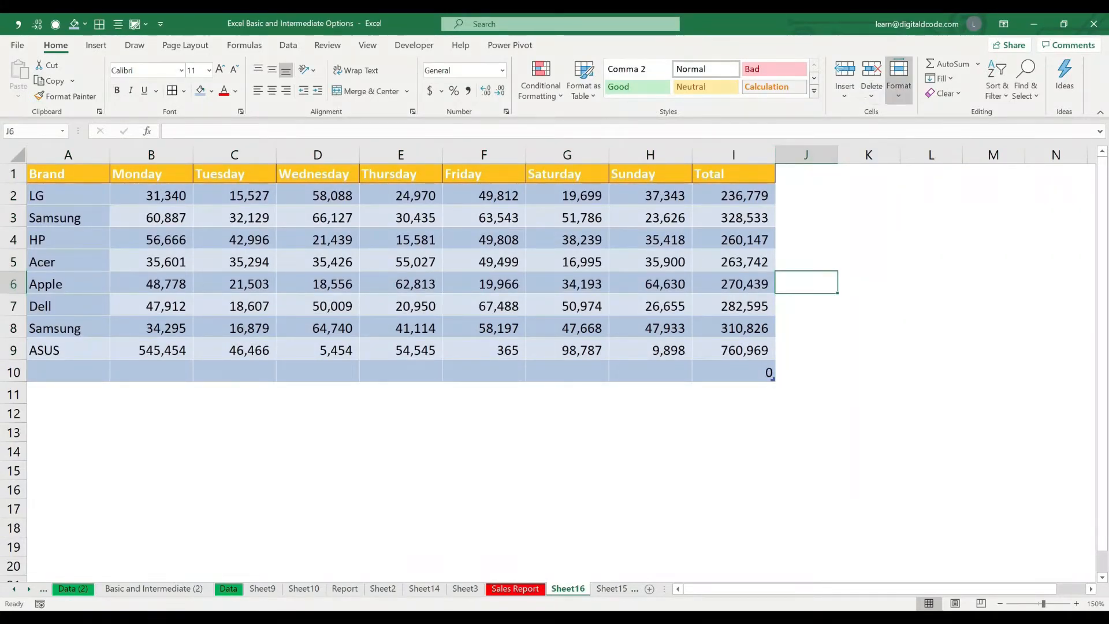
click(899, 78)
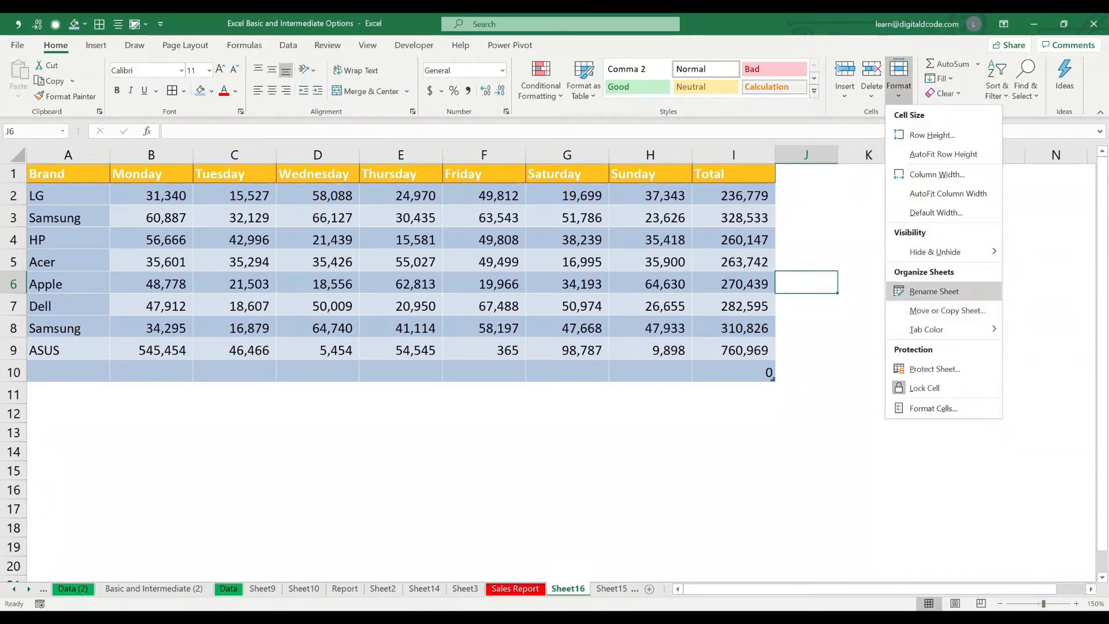
mouse_move(930, 329)
click(933, 291)
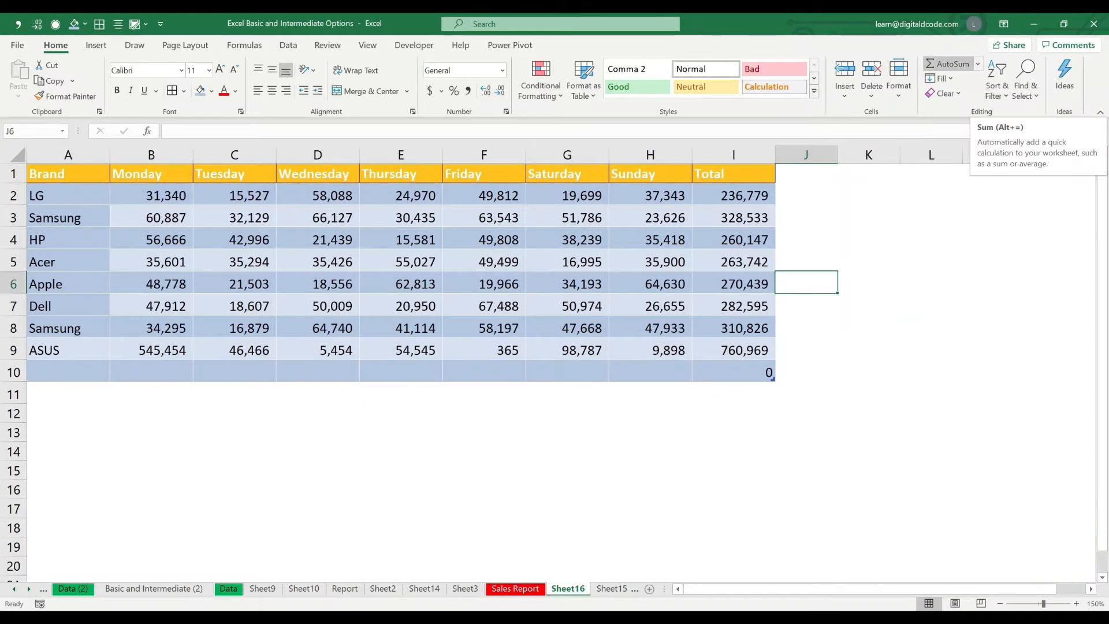
click(938, 78)
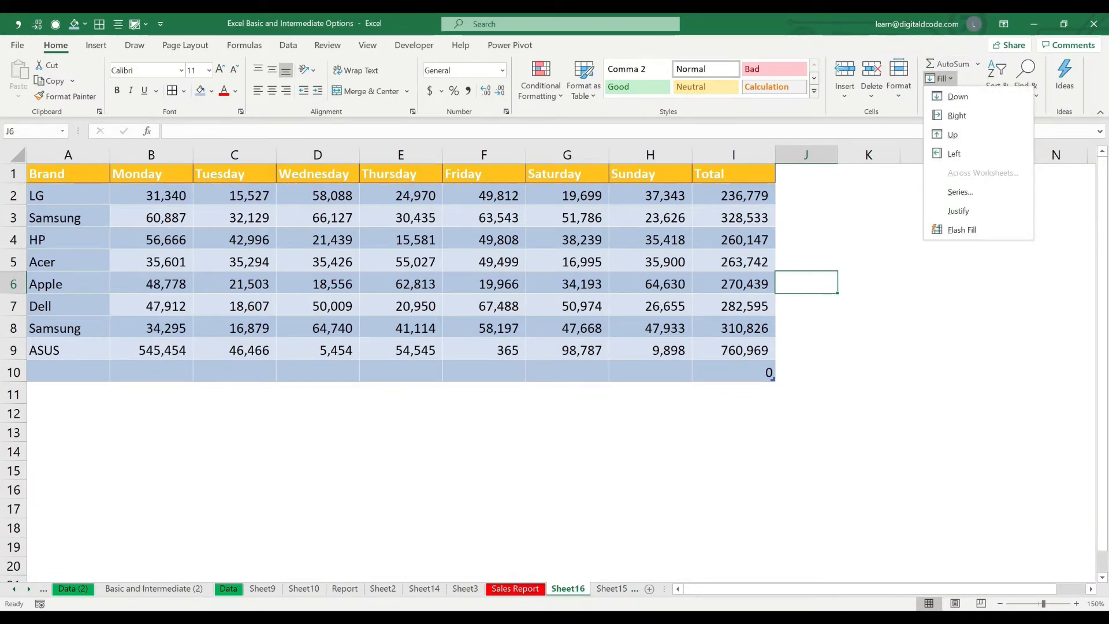
key(Escape)
Enter Jan in cell K2 beside the table
click(868, 193)
text(Jan)
key(Return)
click(868, 194)
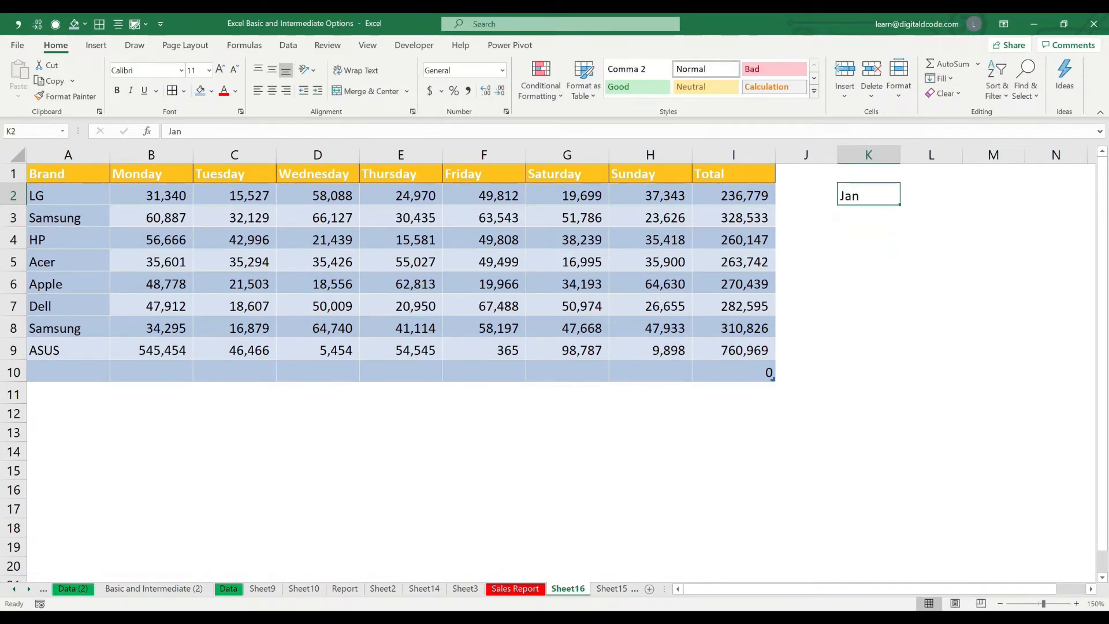
Autofill the month series from K2 down to K13, and clear the filled months below Jan
drag(899, 205, 898, 434)
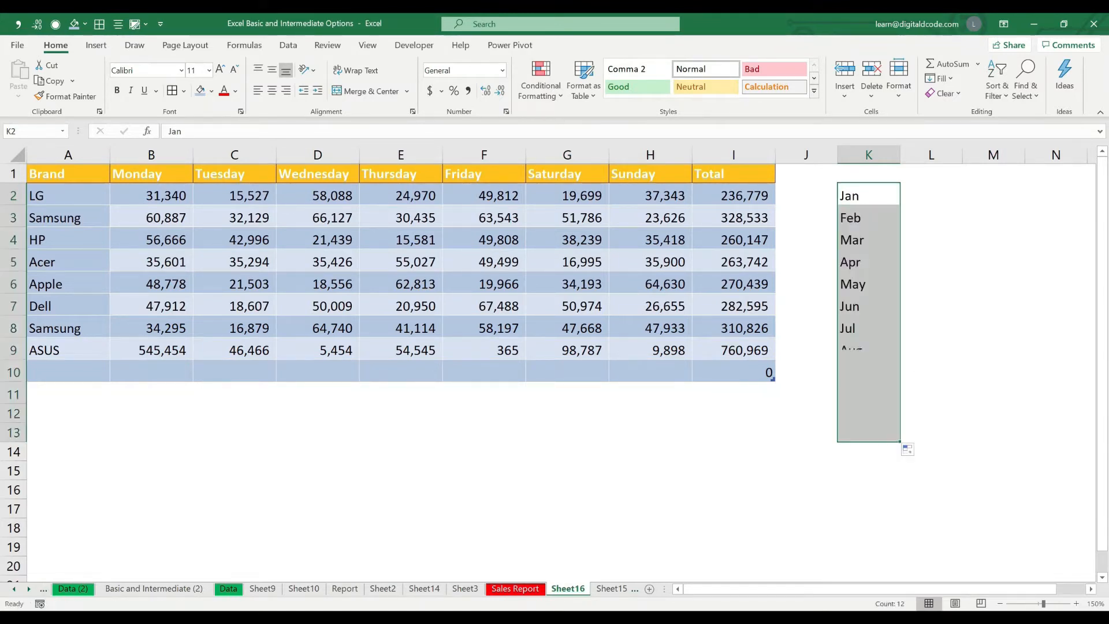
click(939, 78)
click(940, 78)
drag(868, 218, 911, 433)
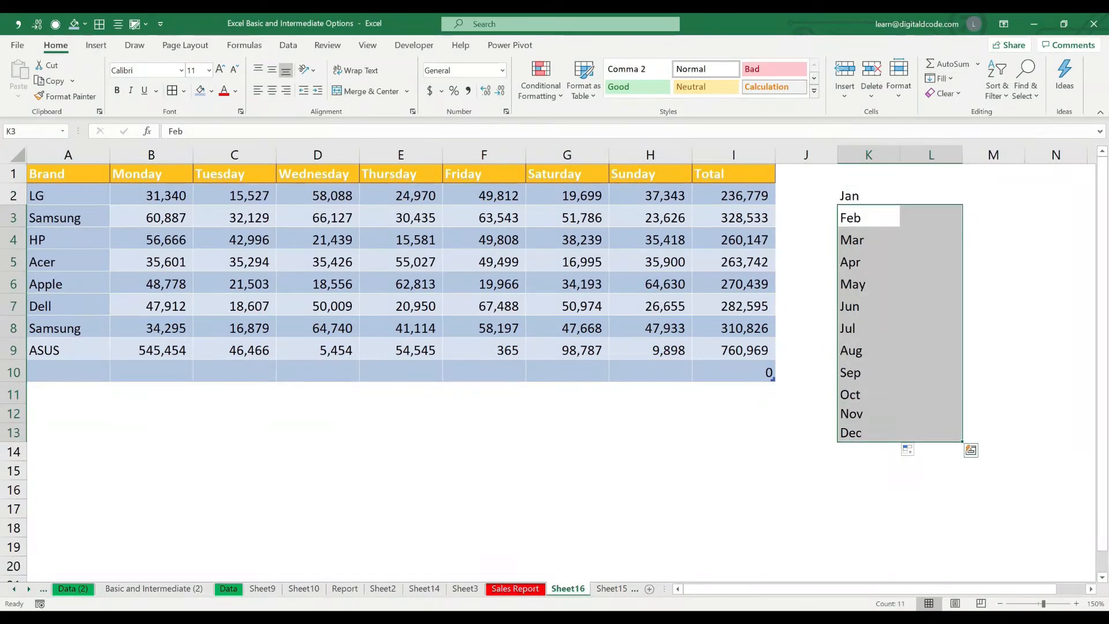
key(Delete)
Copy Jan from K2 into every cell down to K13 with Fill Down
drag(868, 196, 868, 433)
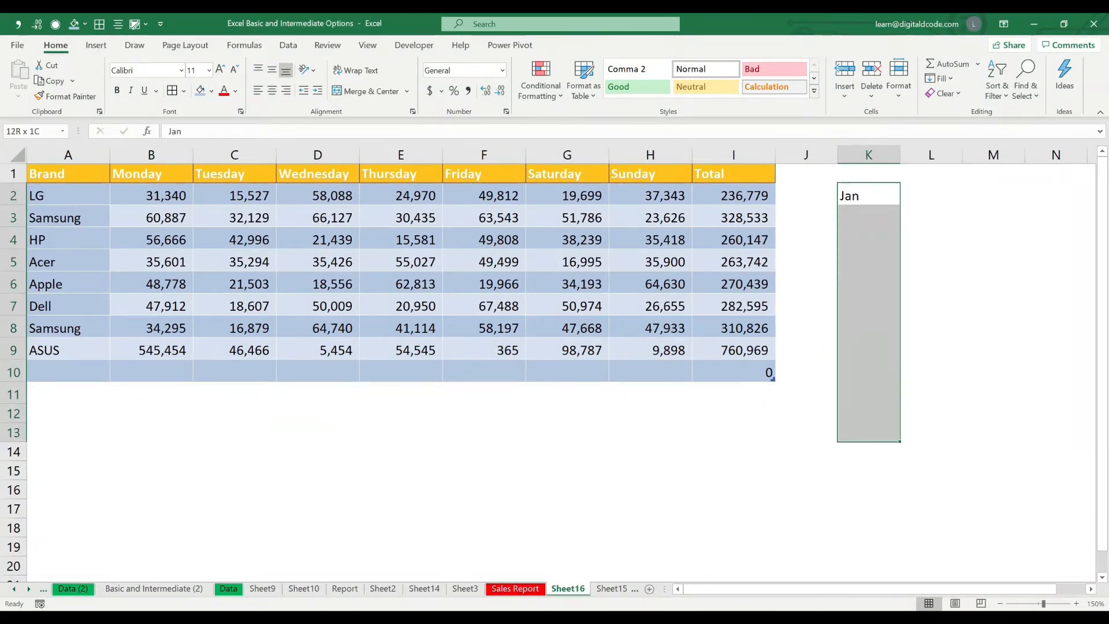
click(939, 78)
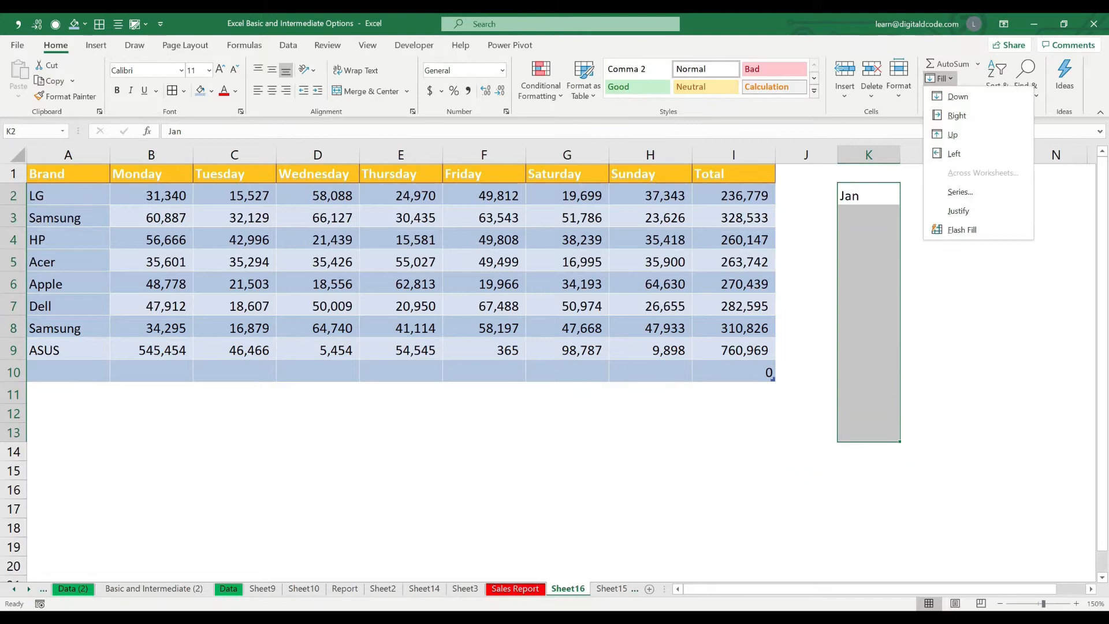
click(957, 96)
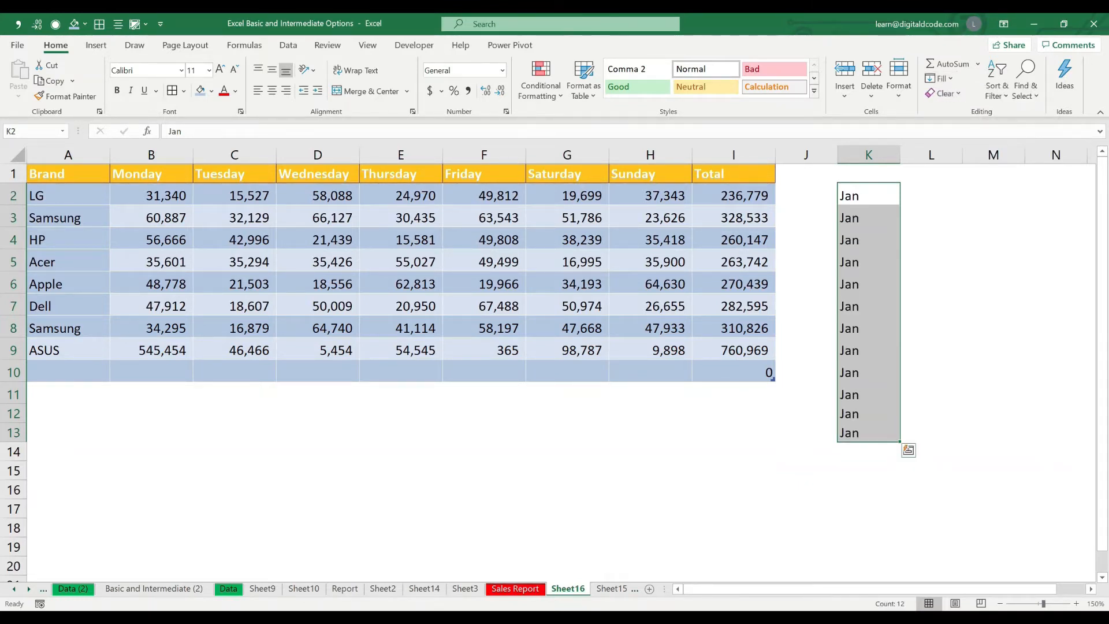
Undo the Fill Down of Jan in column K, and copy Jan from K2 into L2 with Fill Right
key(ctrl+z)
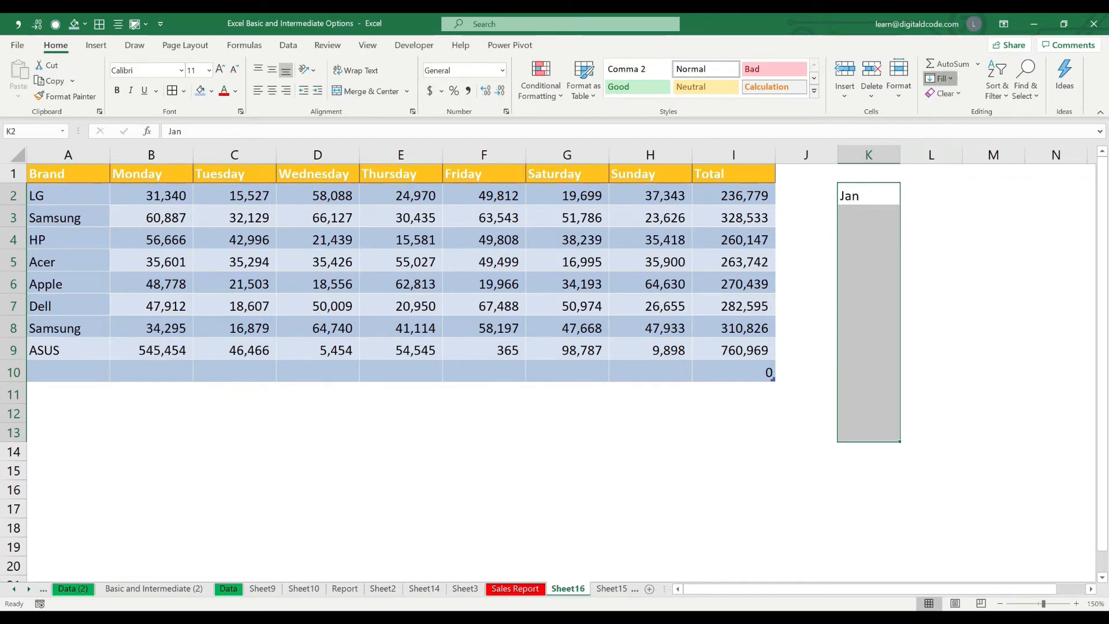
click(940, 78)
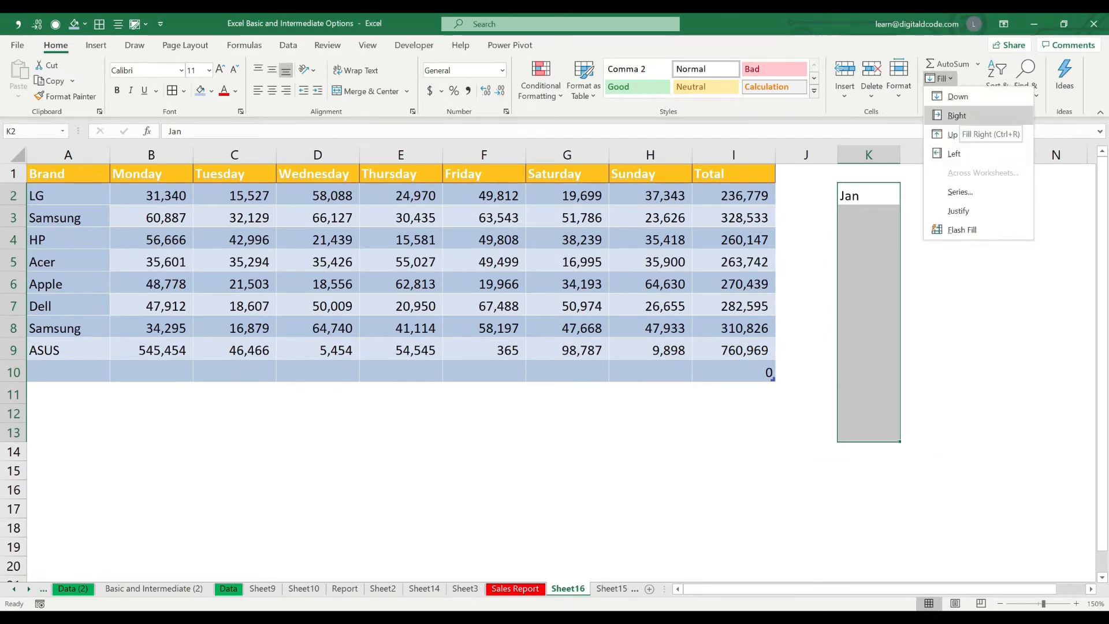
key(Escape)
drag(868, 195, 931, 195)
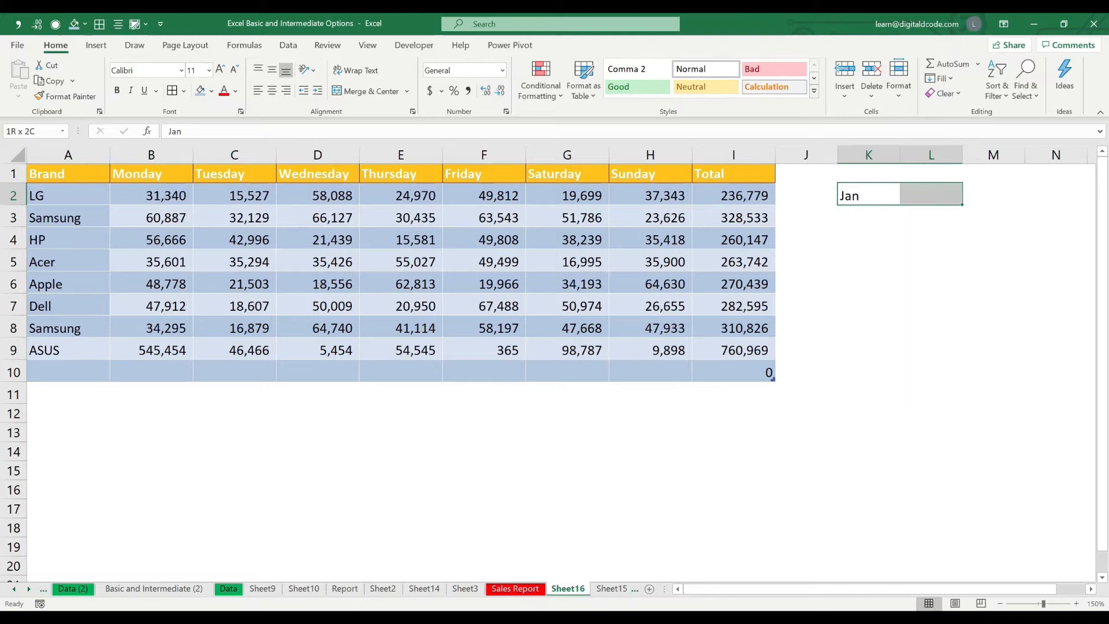
key(ctrl+r)
click(931, 195)
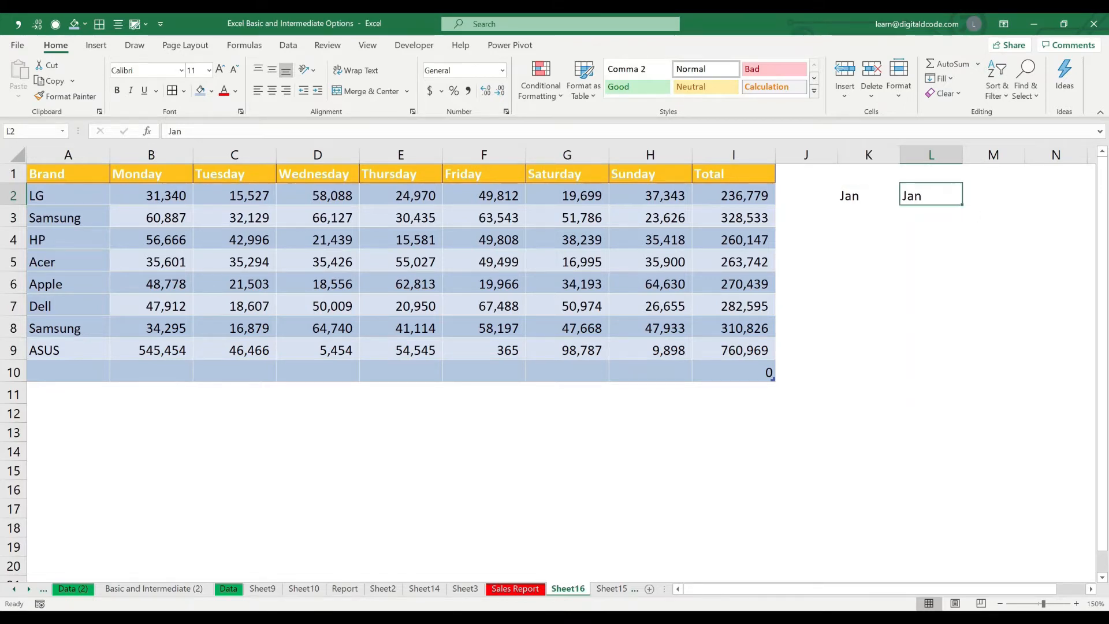
Fill K2 down to K11 with a month series starting at Jan, using the AutoFill series type in columns
drag(868, 195, 869, 394)
click(940, 78)
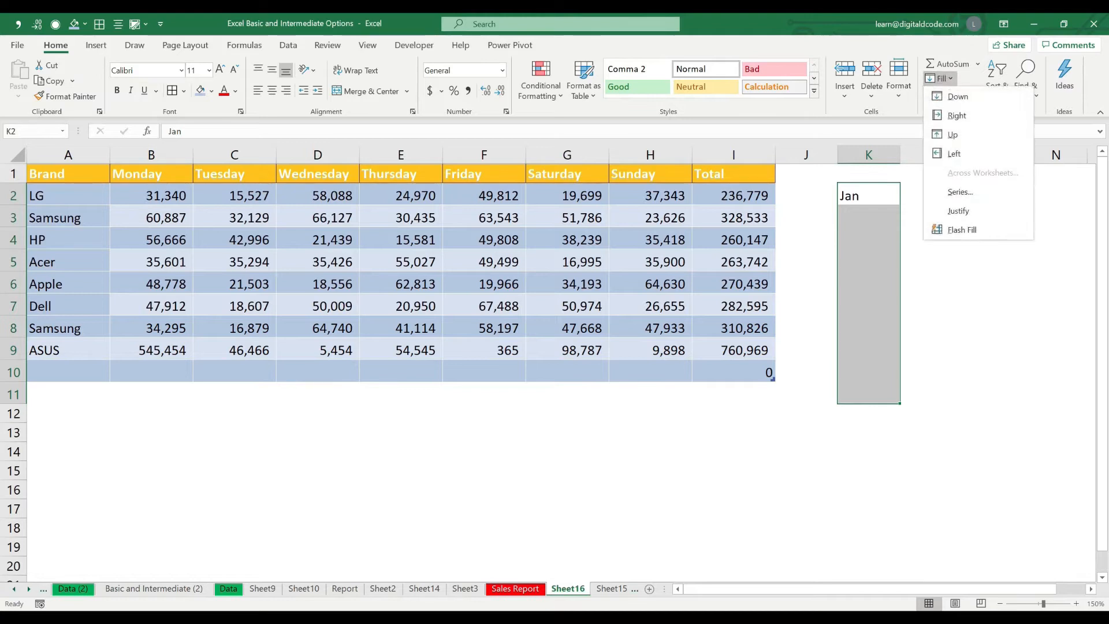
click(959, 192)
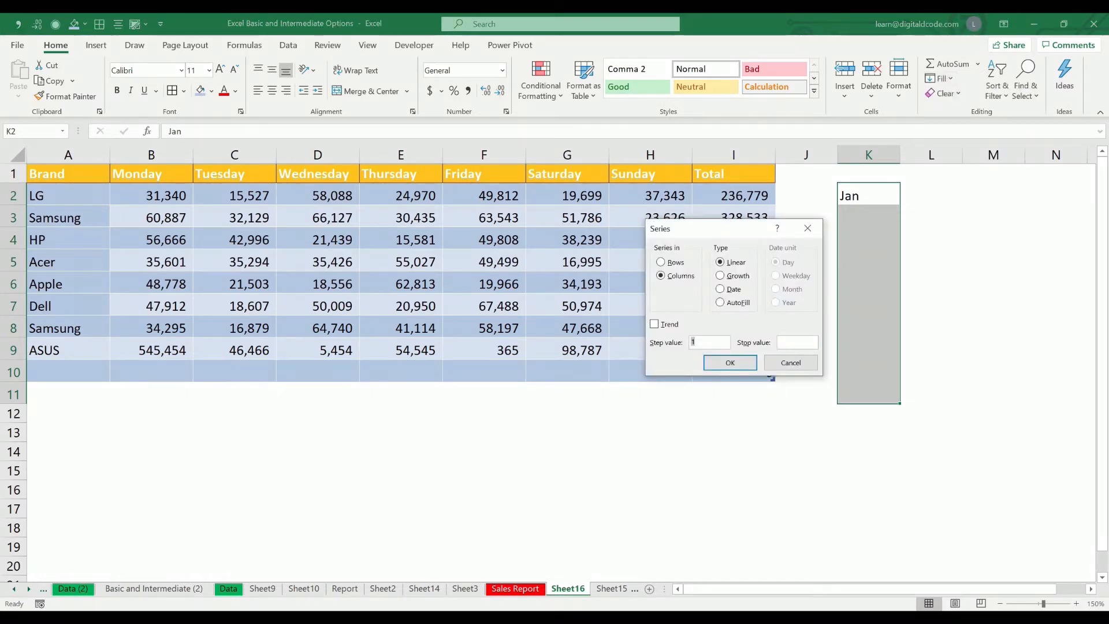
drag(693, 229, 489, 315)
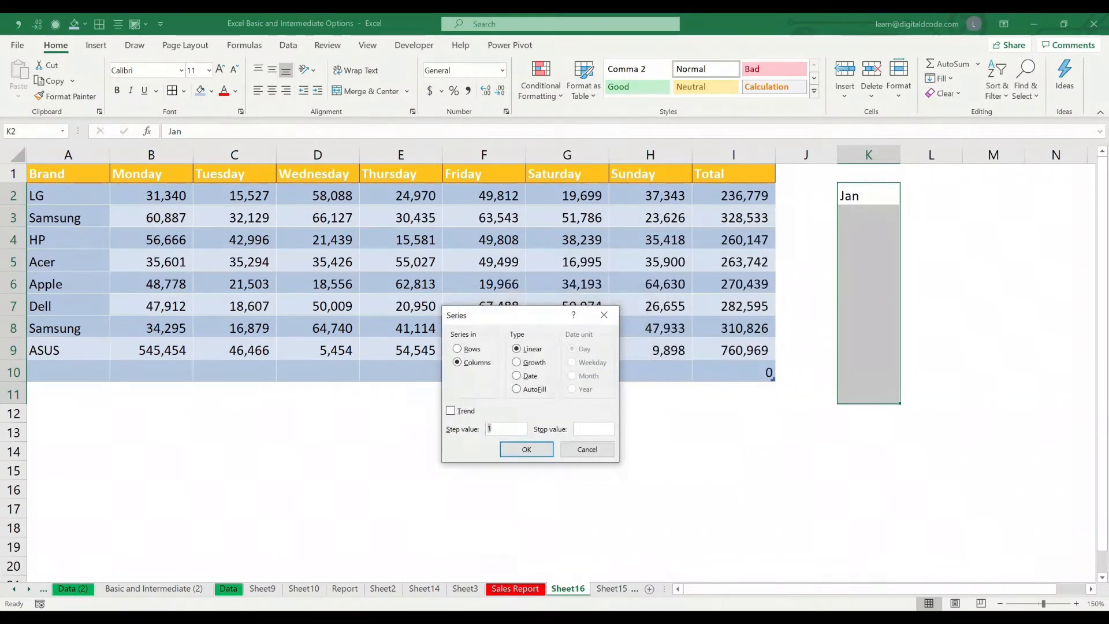
click(517, 389)
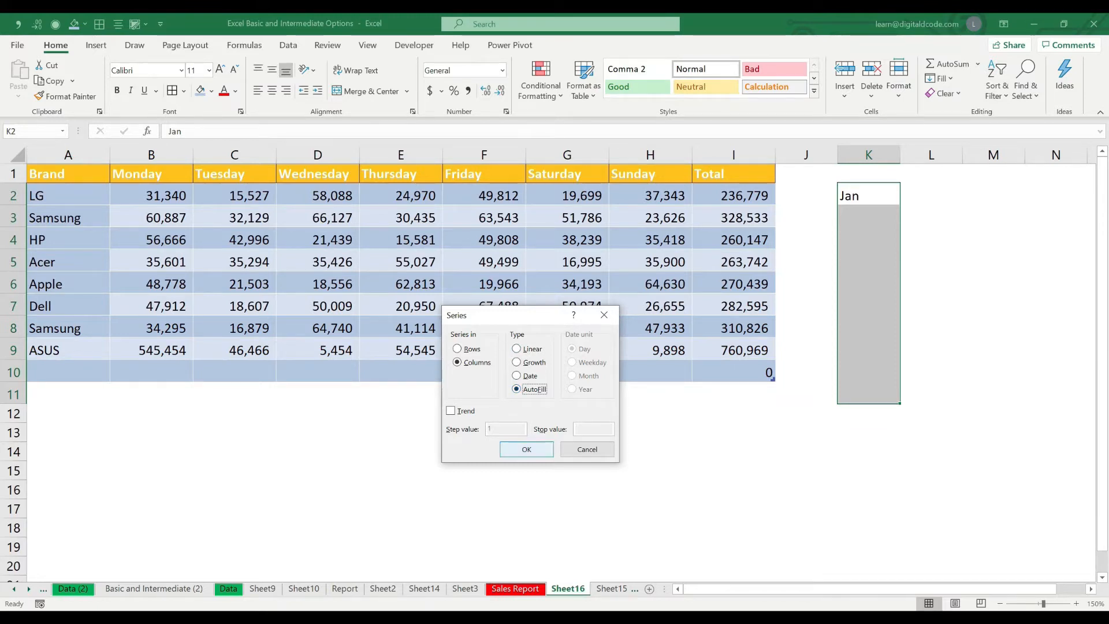
key(Return)
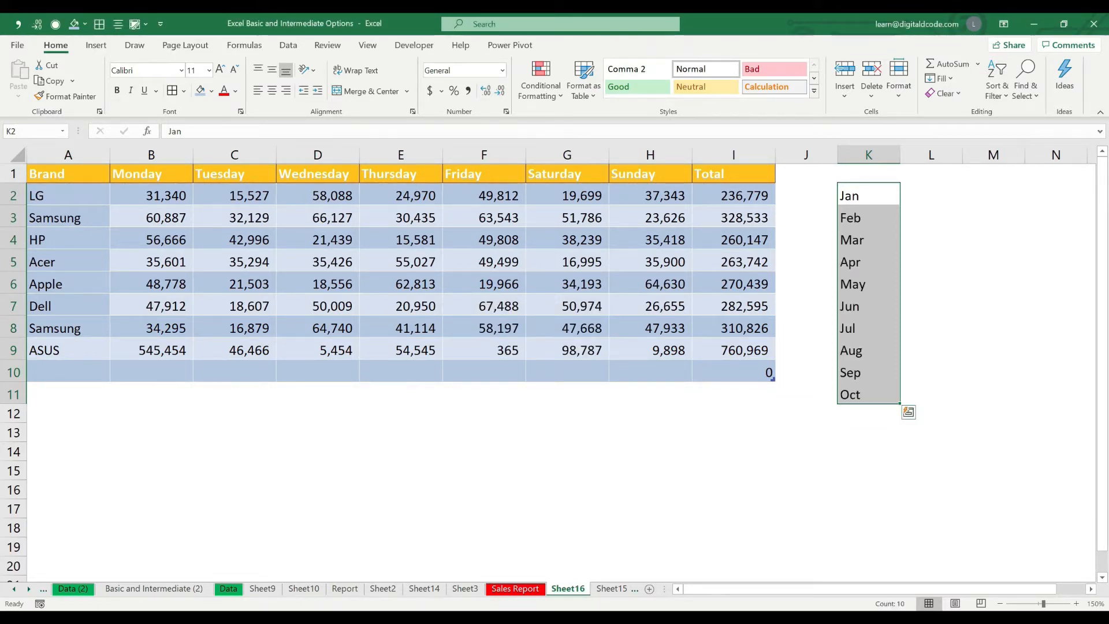
Enter Monday in cell L2 beside the month list
click(930, 194)
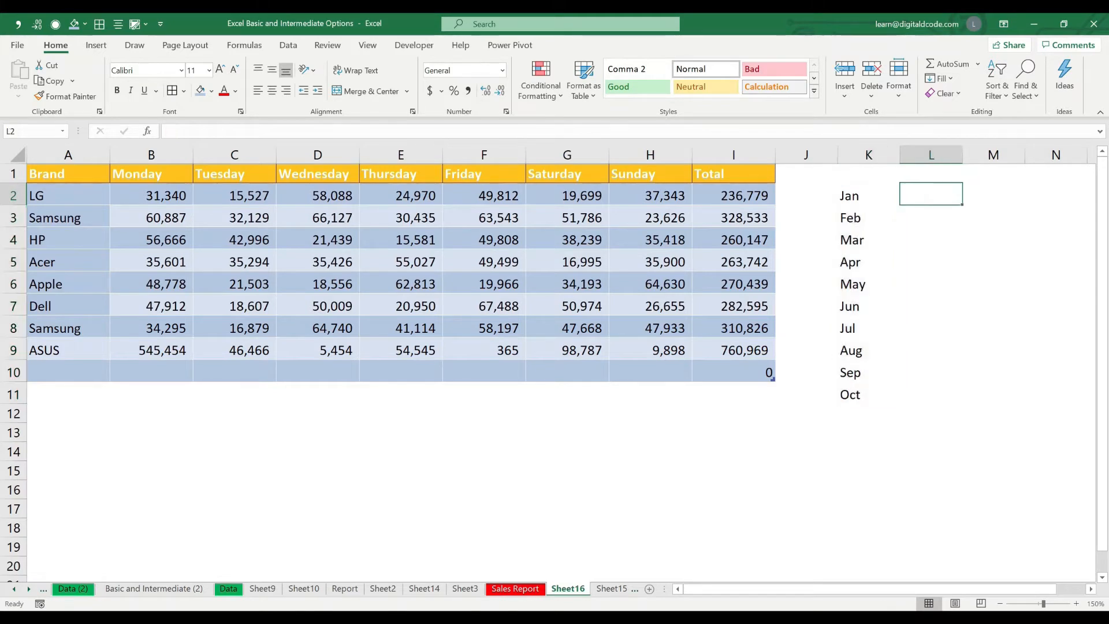
text(Monday)
key(Return)
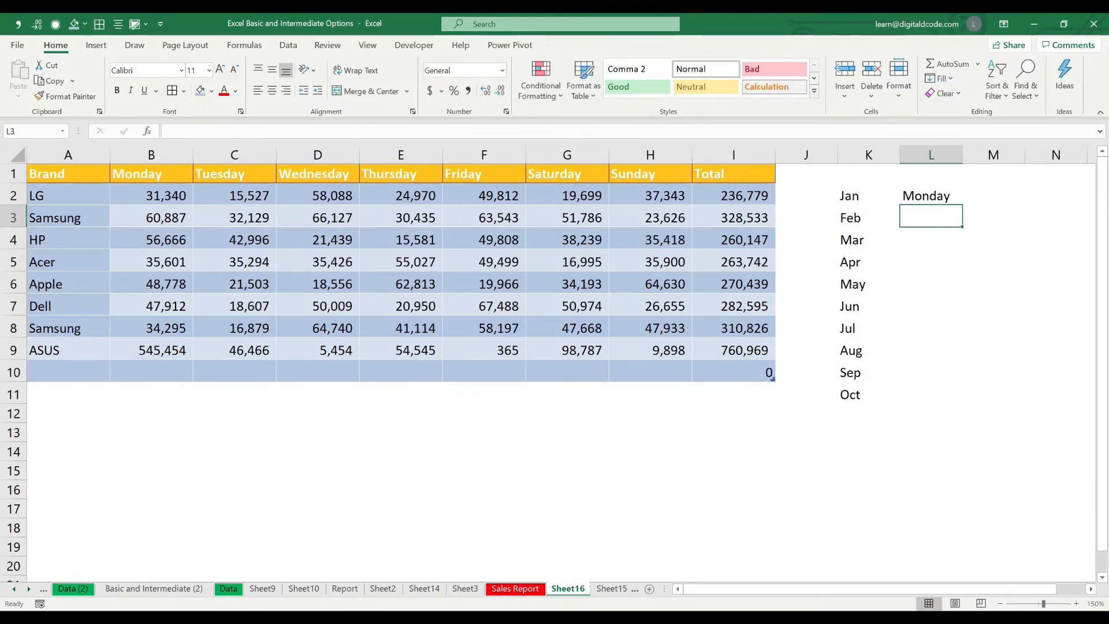
Fill L2 down to L16 with a weekday series using the AutoFill series type, and autofit the width of column L
drag(931, 196, 931, 491)
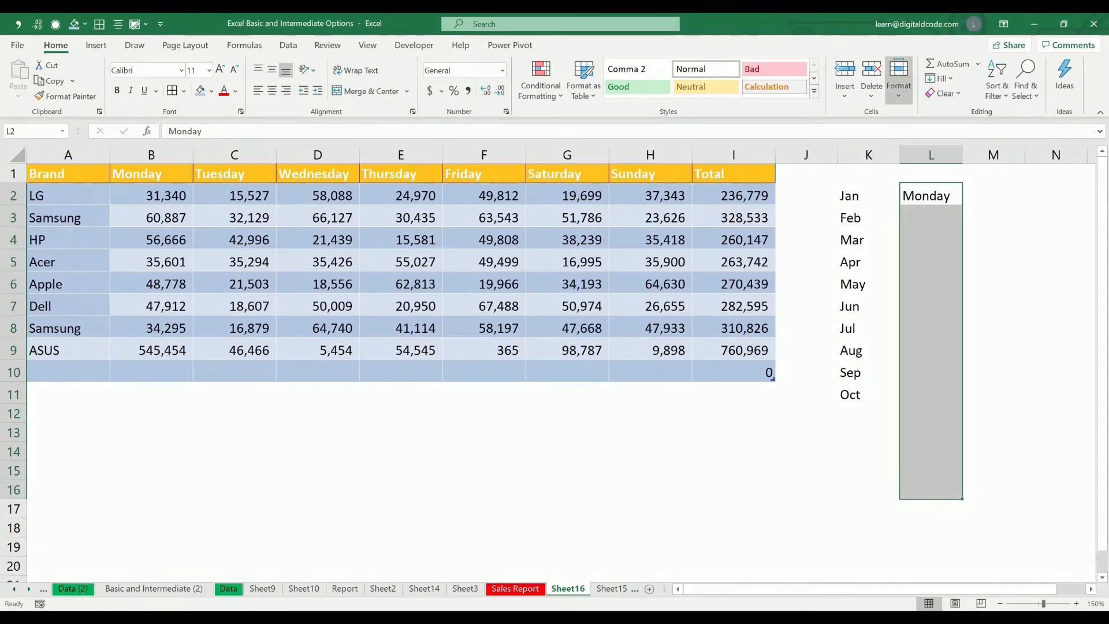
click(898, 81)
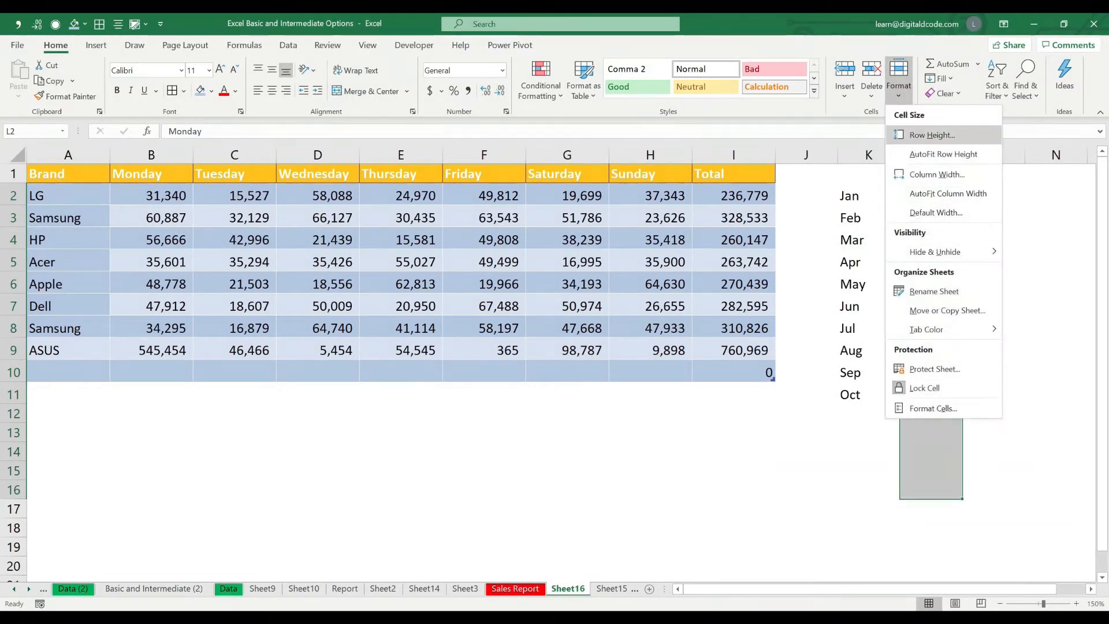
click(938, 78)
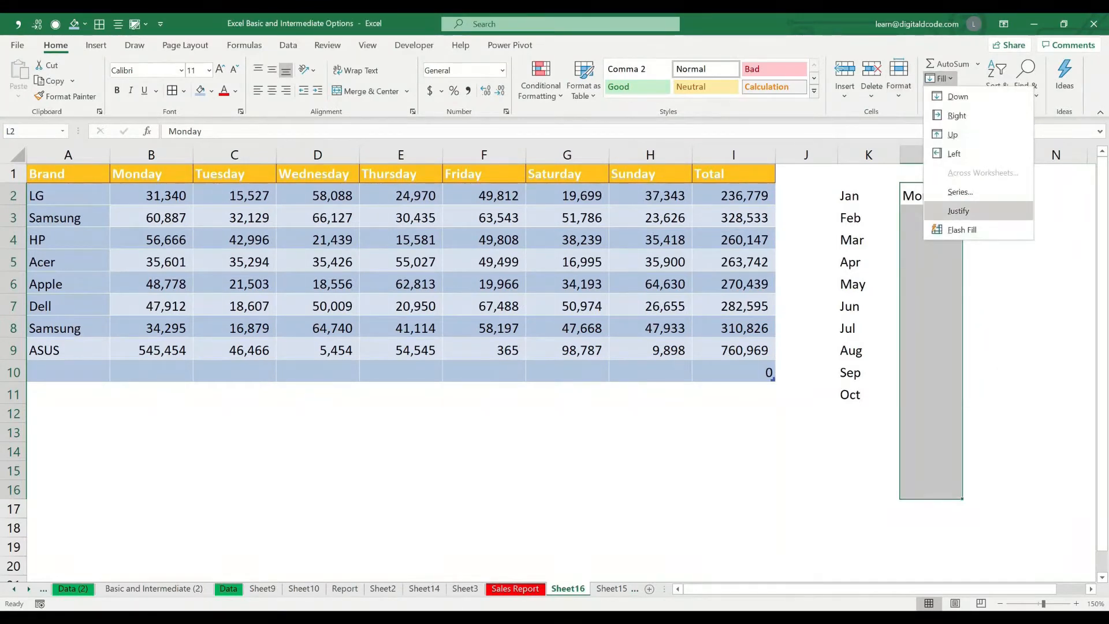
click(960, 192)
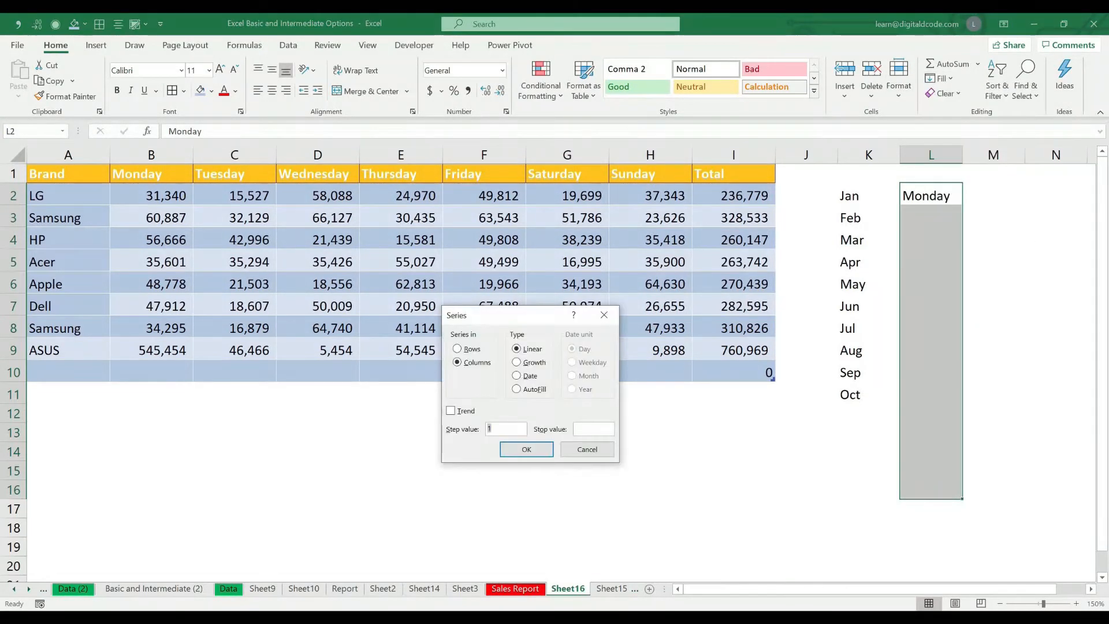
click(517, 389)
click(526, 449)
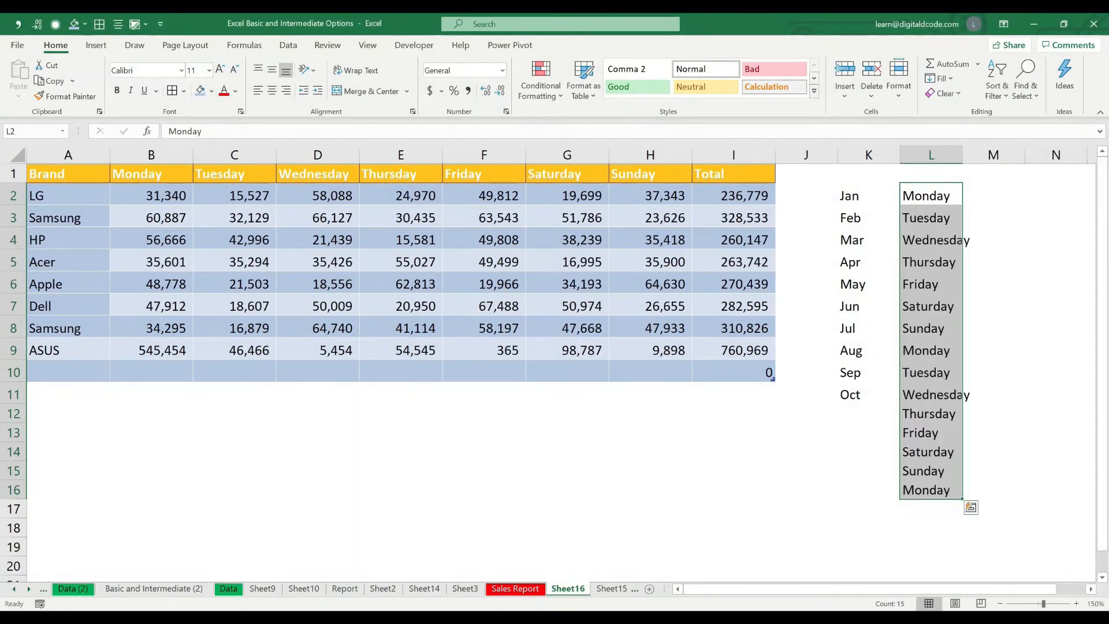
double_click(962, 155)
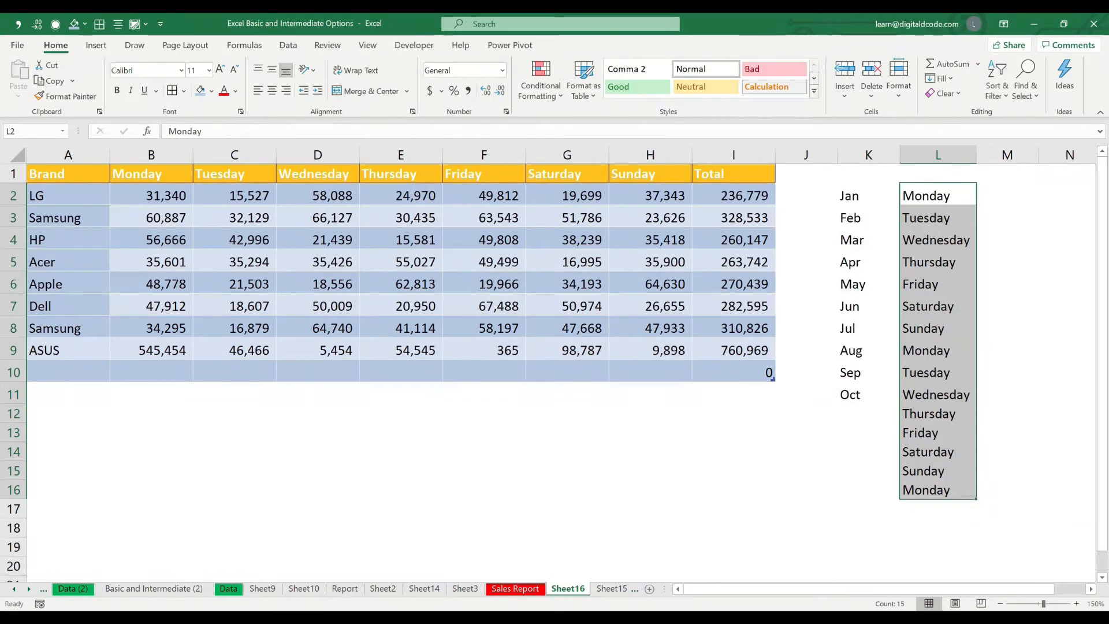
Insert a hyperlink in cell C14 below the table that leads to cell A1 of the Report sheet
click(945, 93)
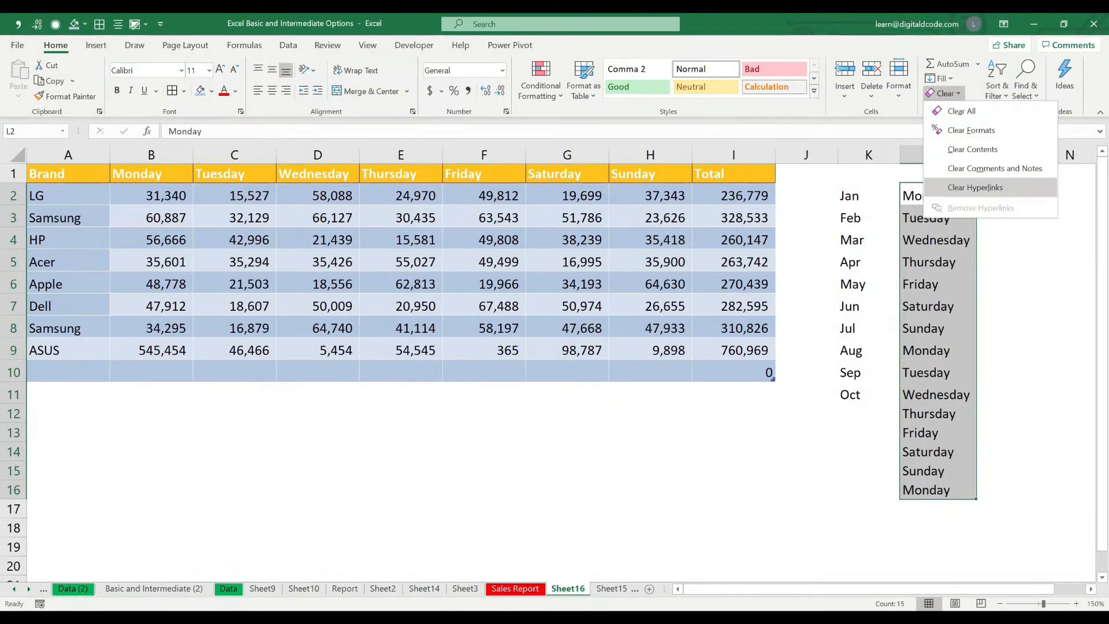
click(234, 451)
click(234, 451)
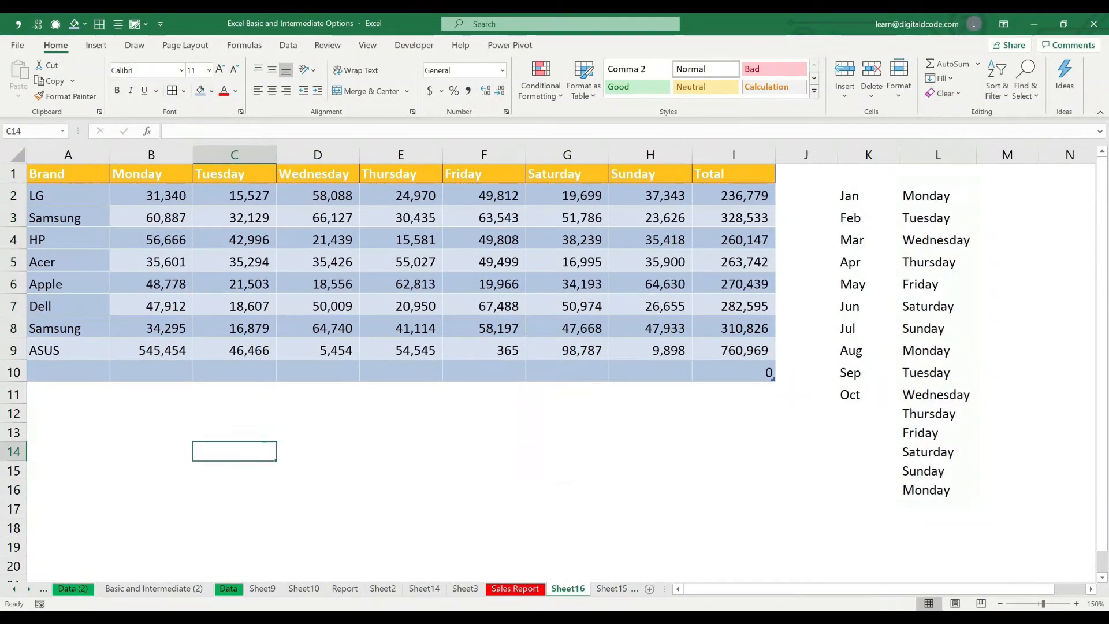
key(ctrl+k)
click(407, 390)
click(659, 483)
click(234, 415)
Add notes without further text to cells C7, E4 and H7 of the sales table
click(234, 306)
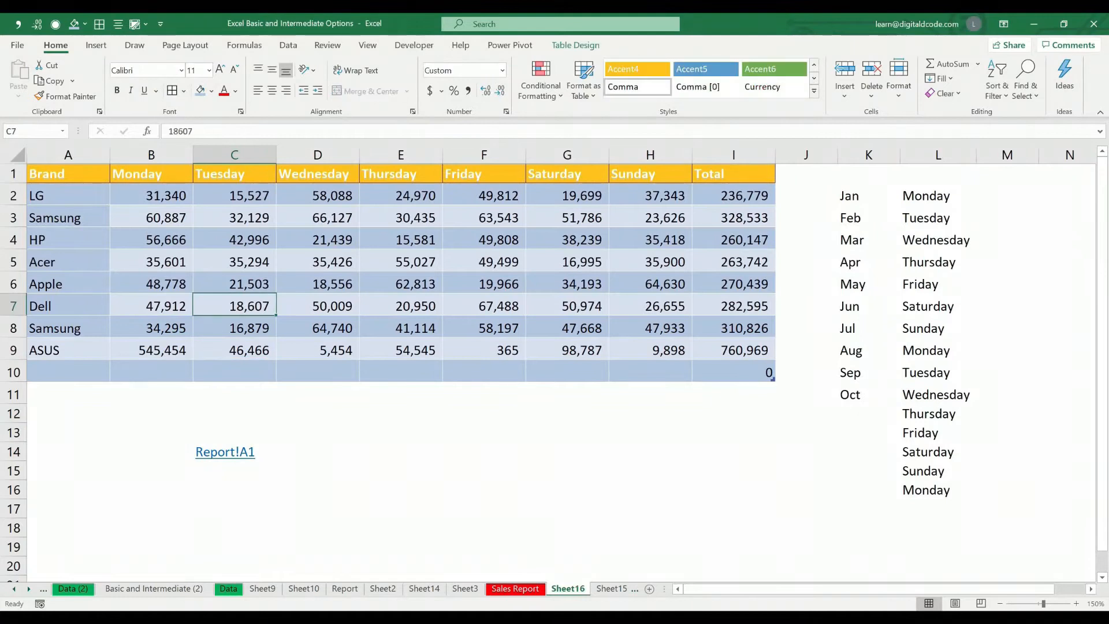
key(shift+F2)
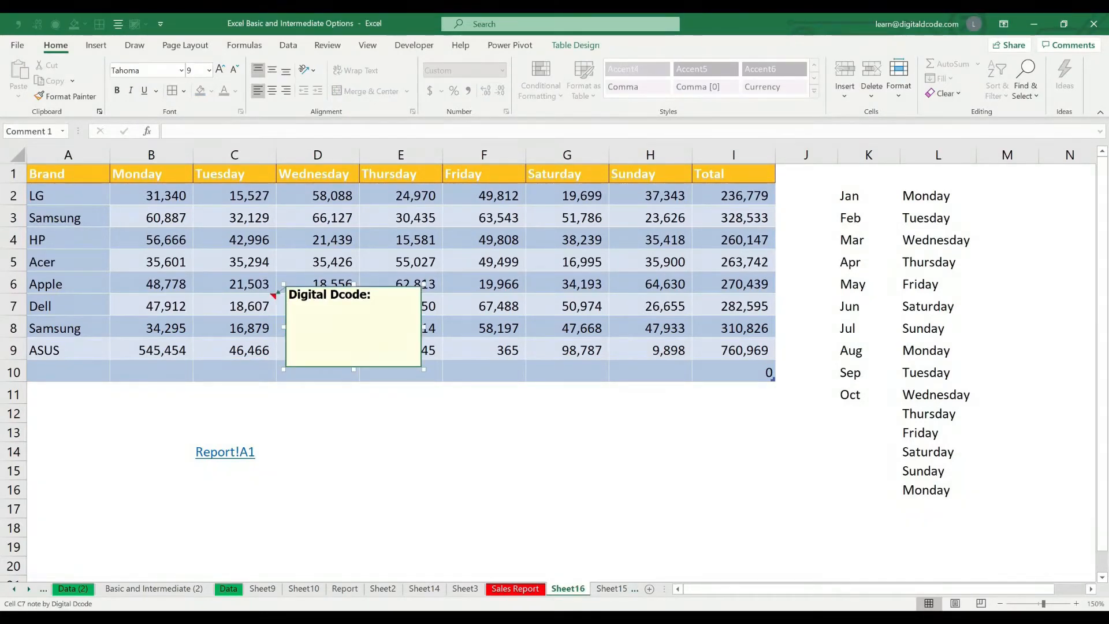
click(400, 240)
key(shift+F2)
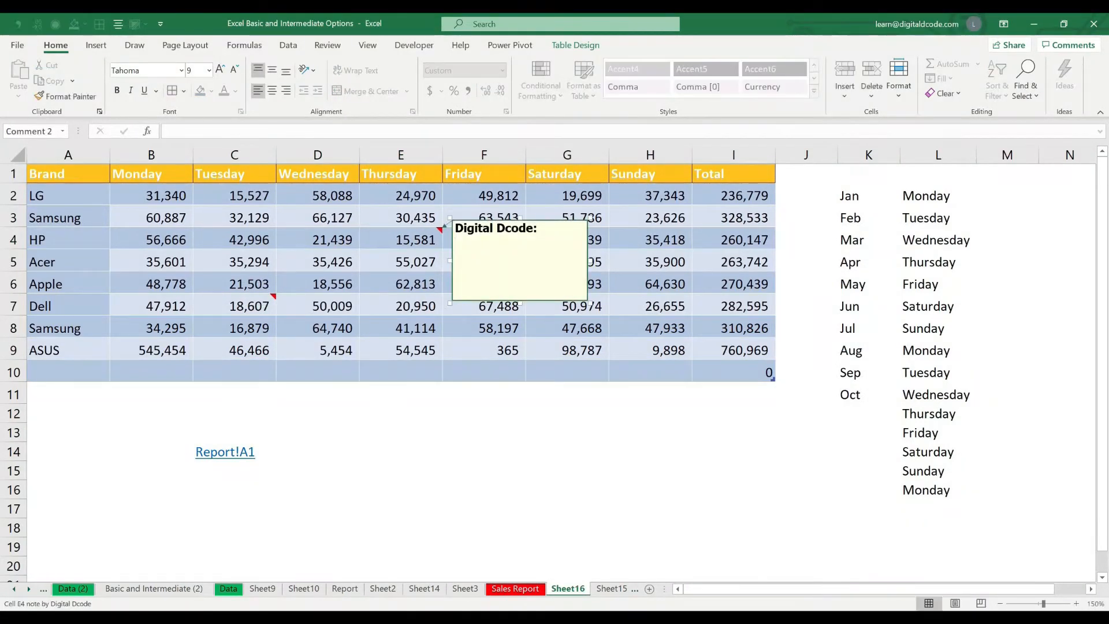
click(650, 306)
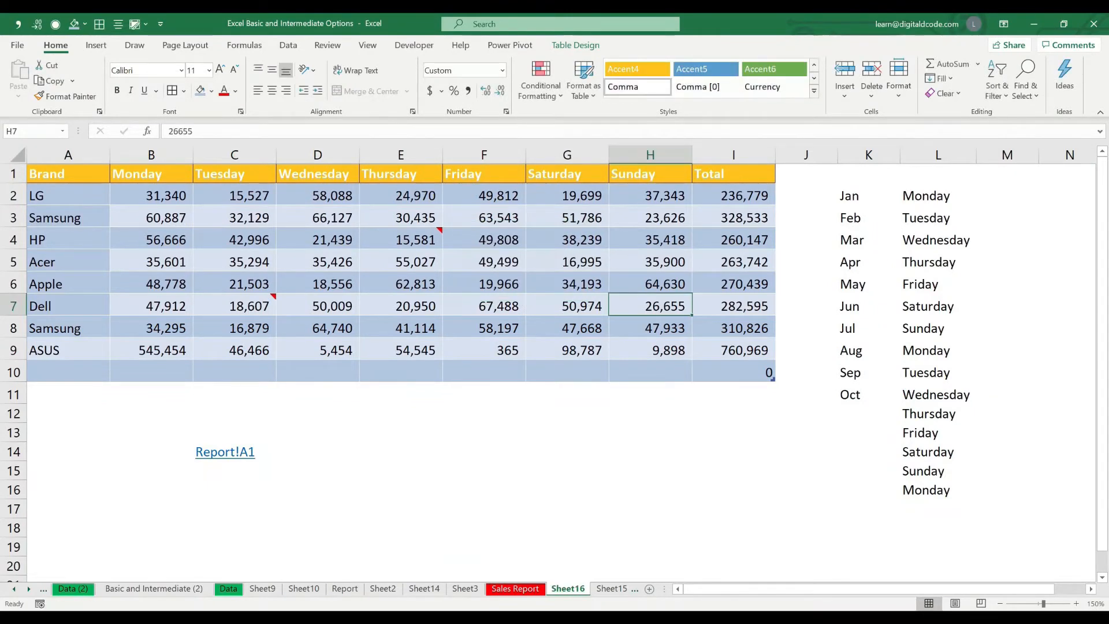
key(shift+F2)
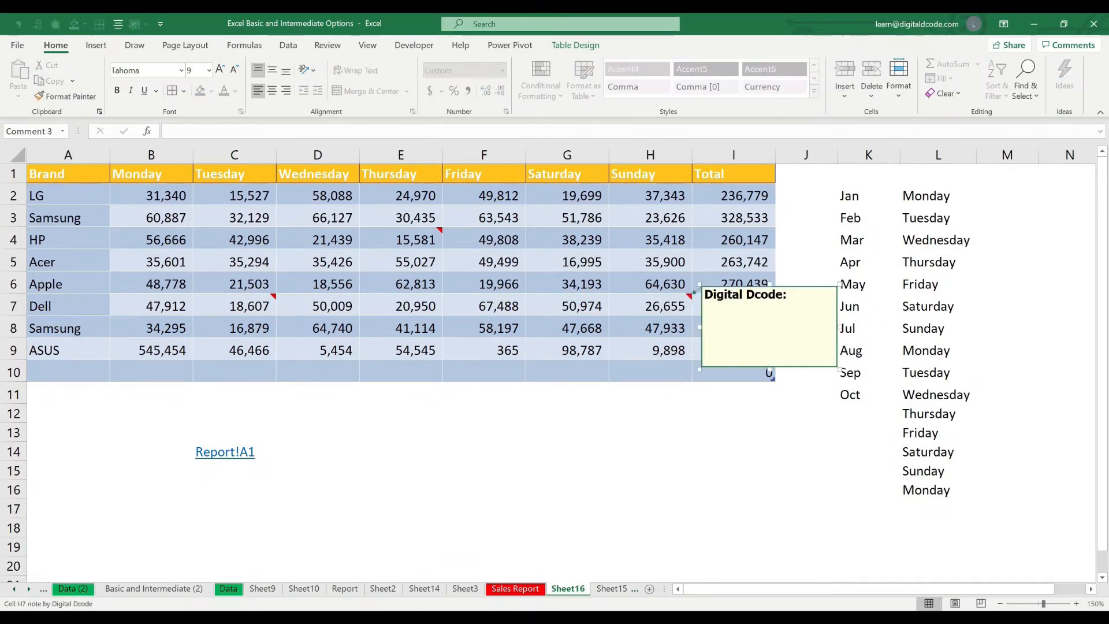
click(567, 350)
Apply Clear All to the month and weekday lists in K1 to L18, and undo the clearing
drag(151, 433, 317, 471)
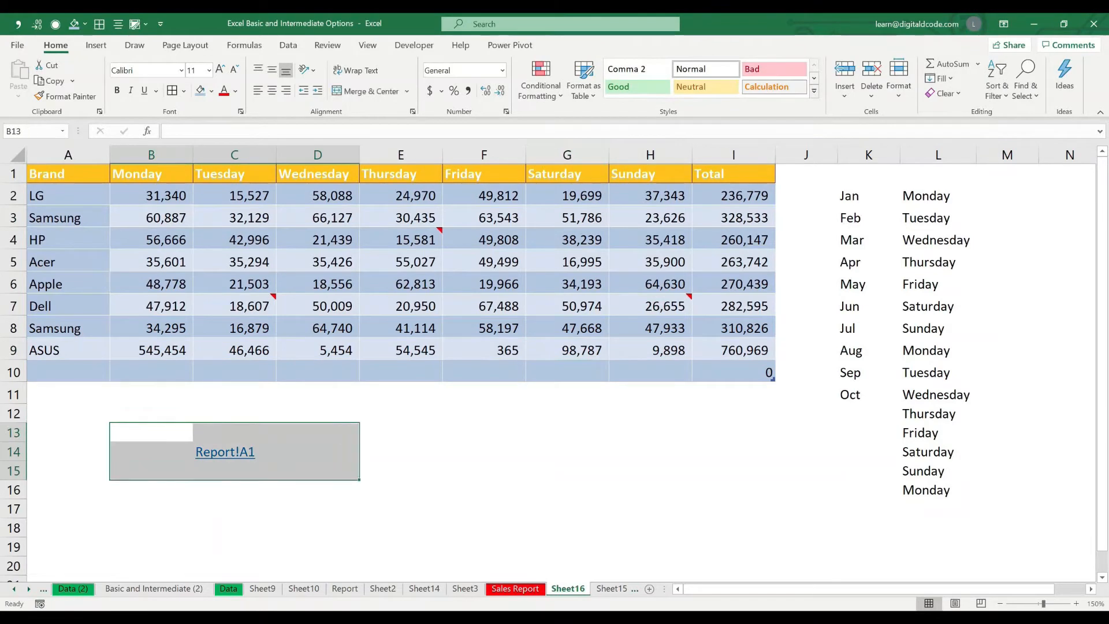
drag(938, 527, 938, 221)
shift+click(868, 196)
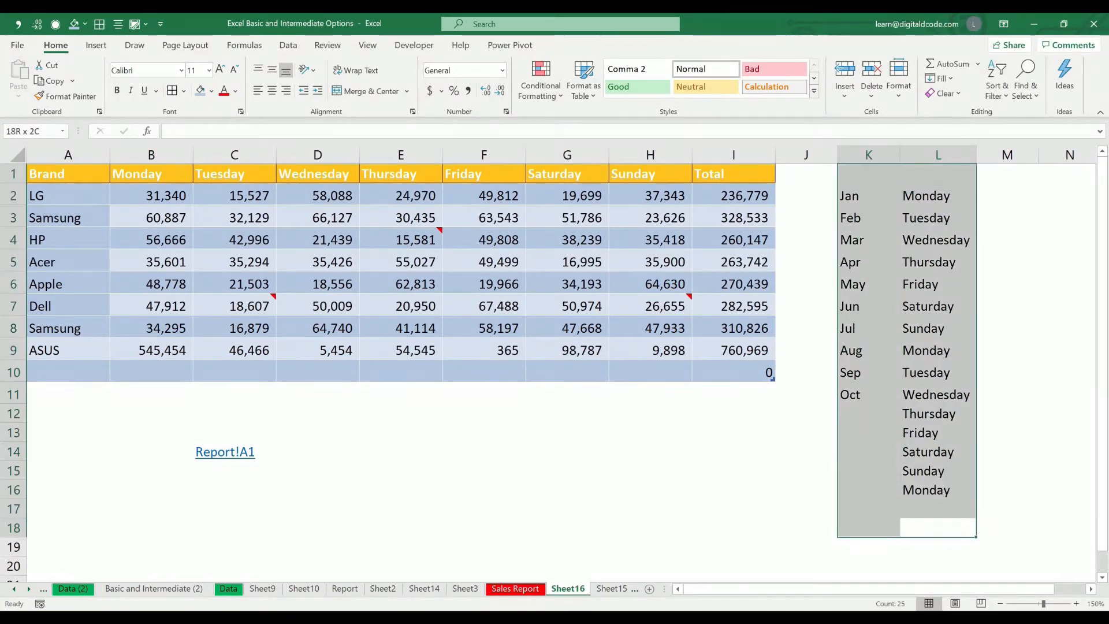
click(942, 93)
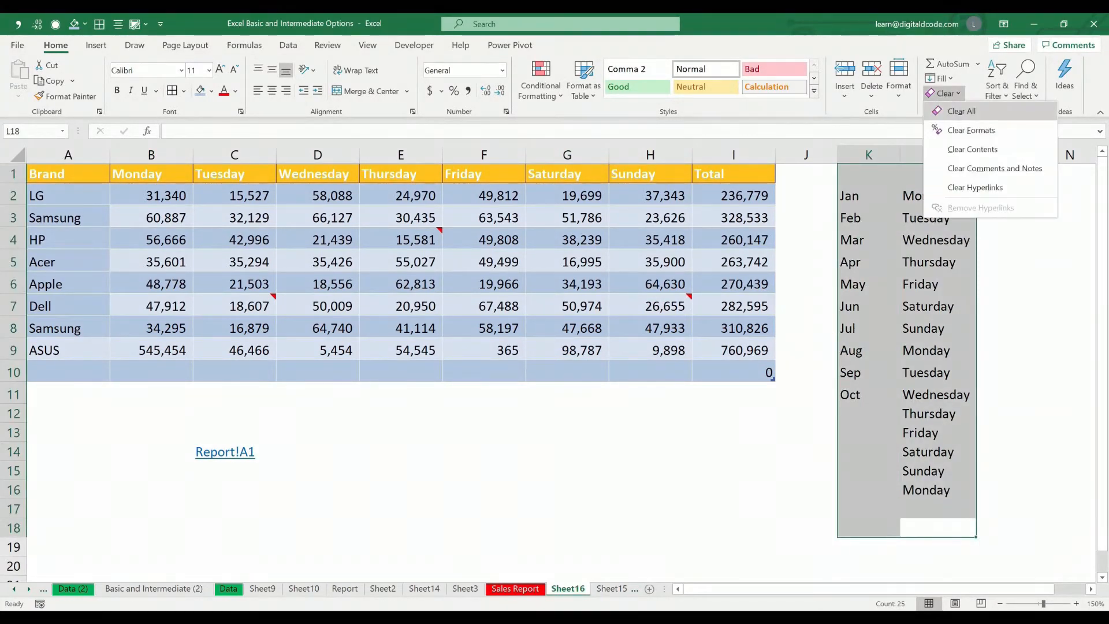
click(961, 104)
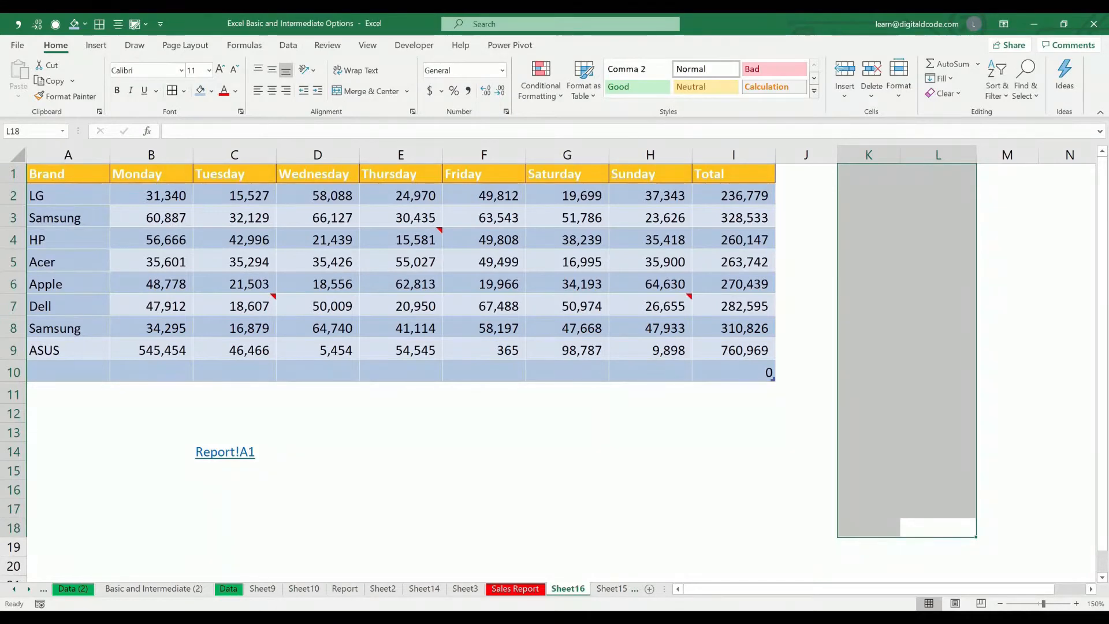
key(ctrl+z)
click(942, 93)
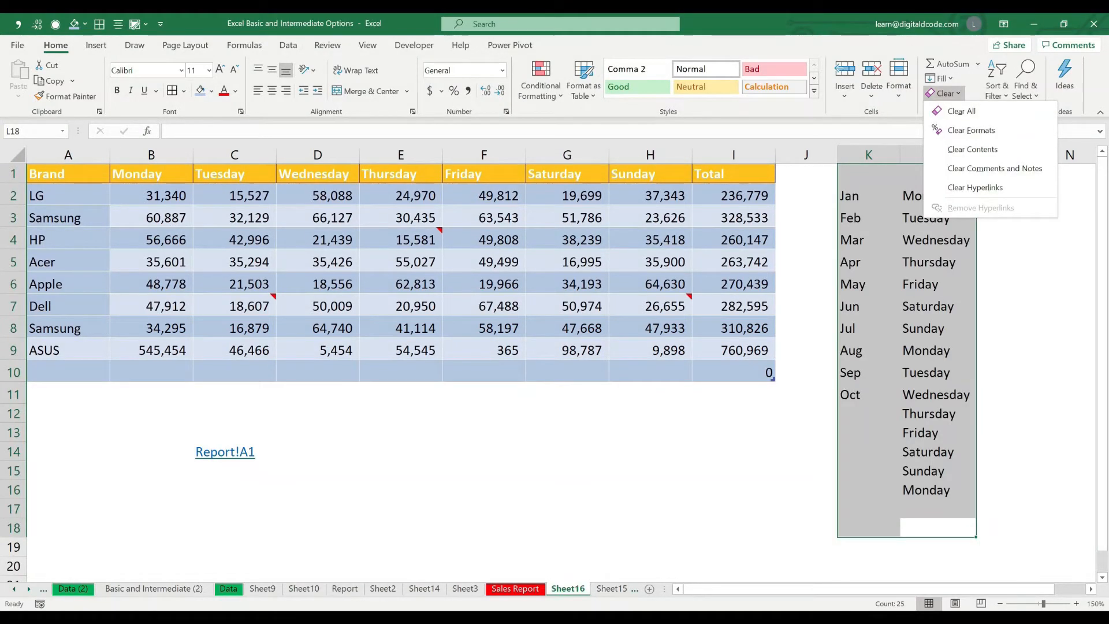
key(Escape)
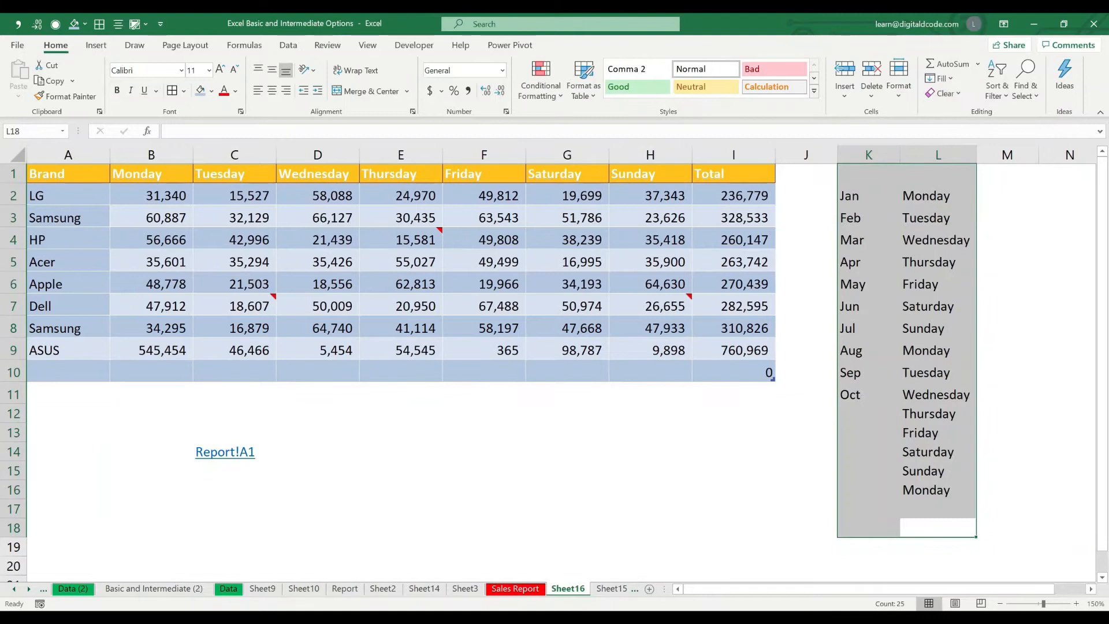
Give the weekday cells L2 to L11 a light blue fill
drag(733, 372, 63, 197)
drag(936, 195, 935, 394)
click(211, 91)
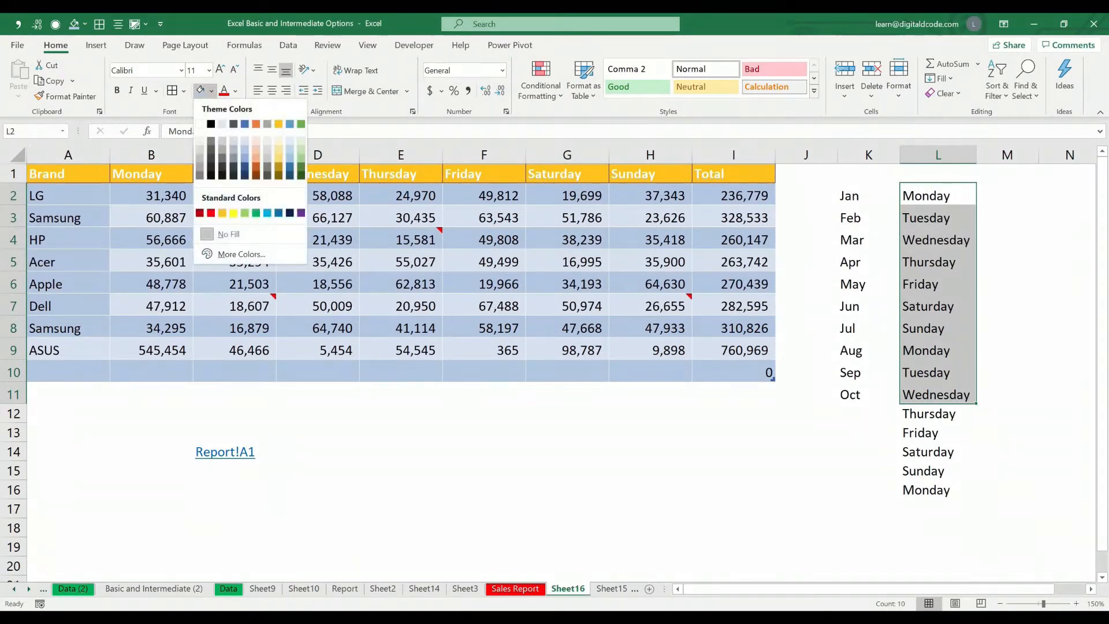
click(245, 149)
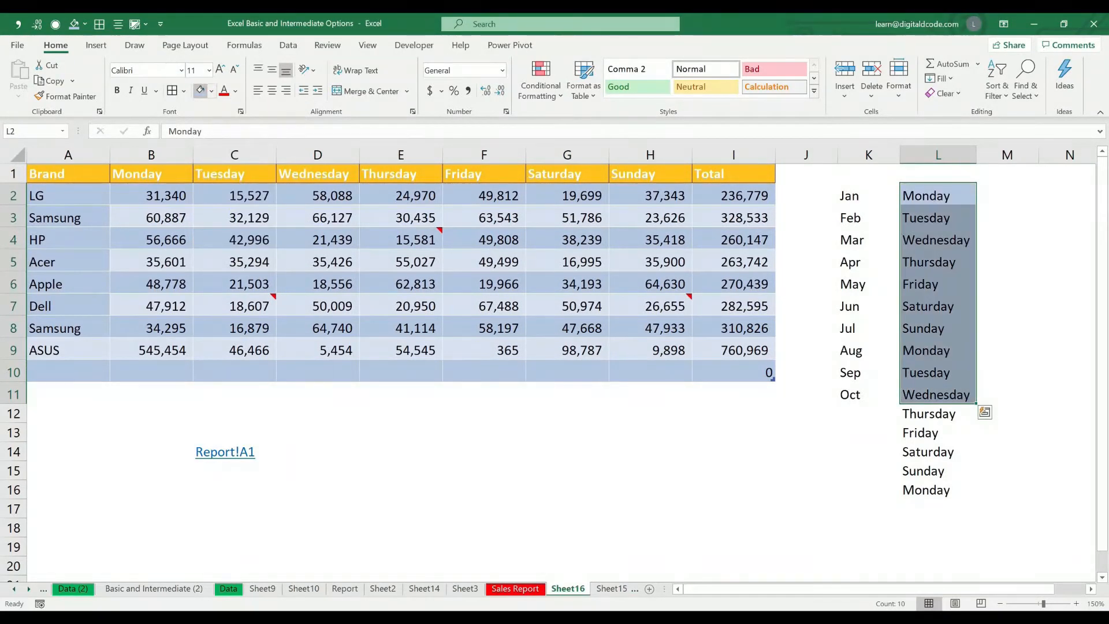
Apply outline and inside borders to the weekday cells L2 to L11
key(ctrl+1)
key(Escape)
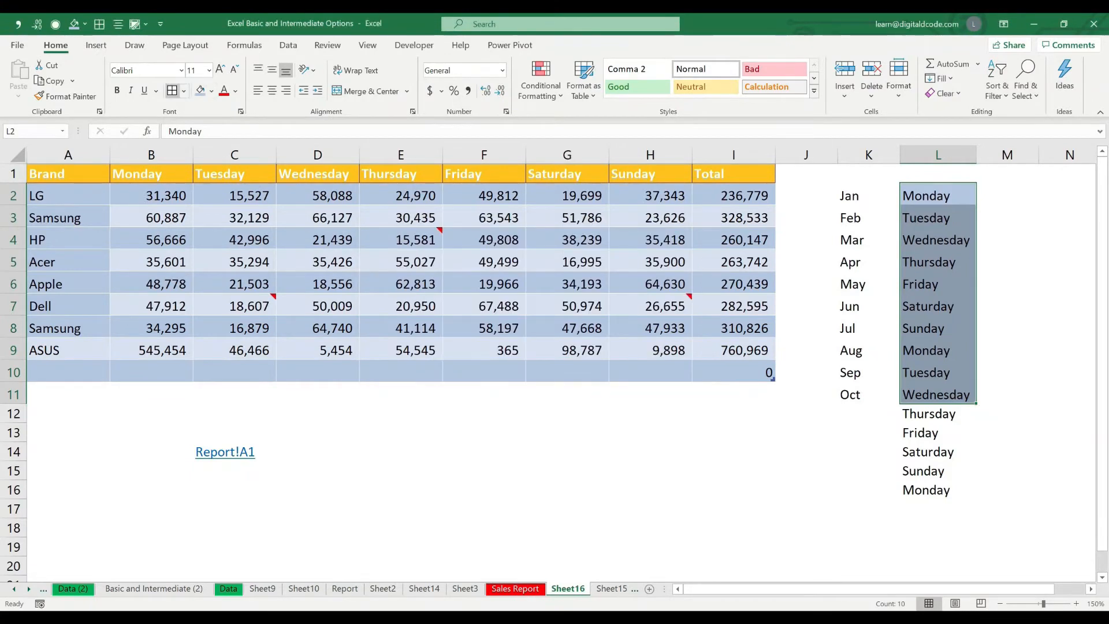
click(172, 91)
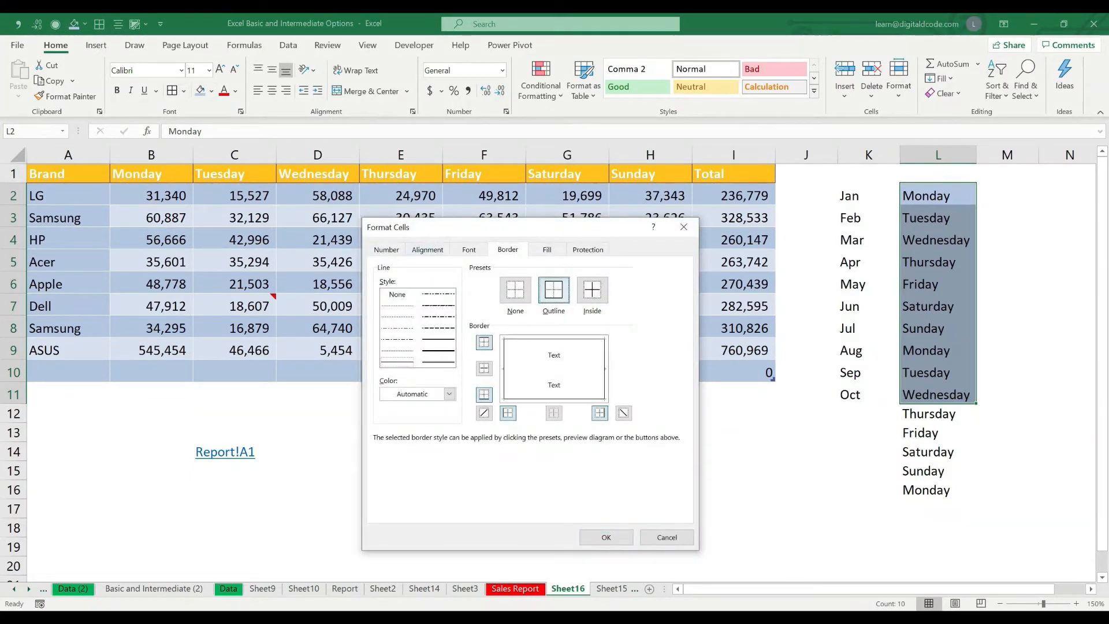
click(666, 537)
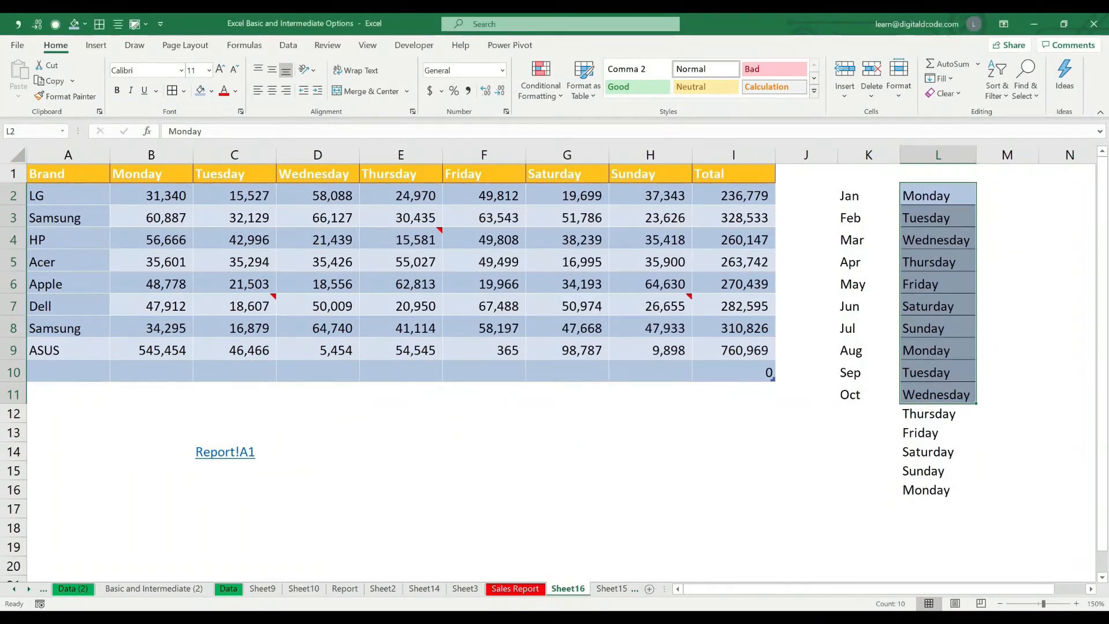
Make the weekday cells L2 to L11 bold, and clear all formats from them
click(116, 91)
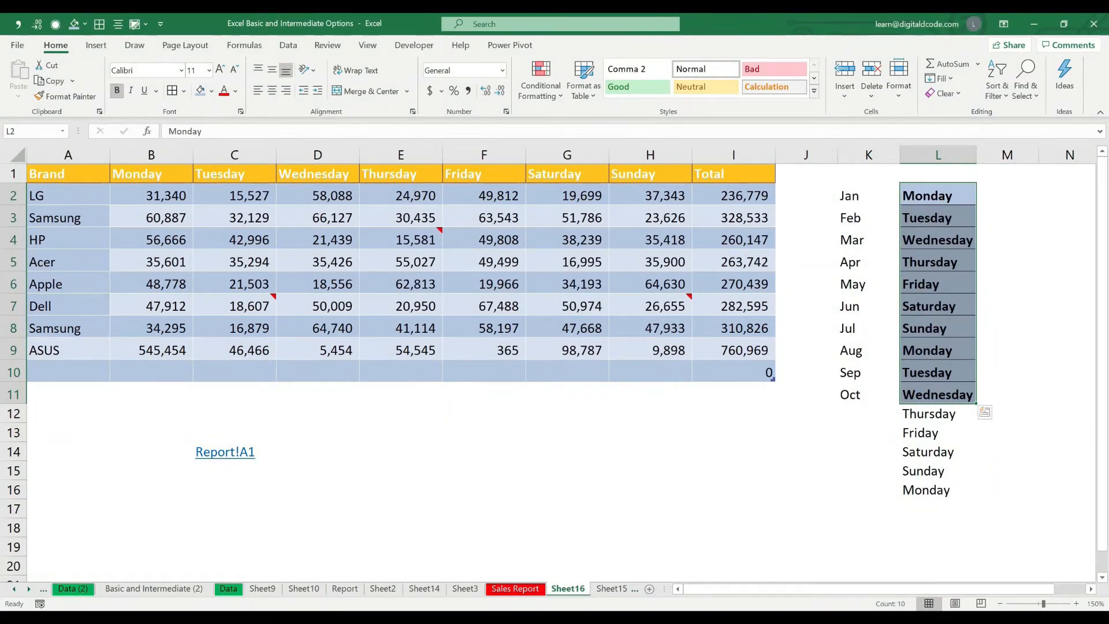
click(942, 93)
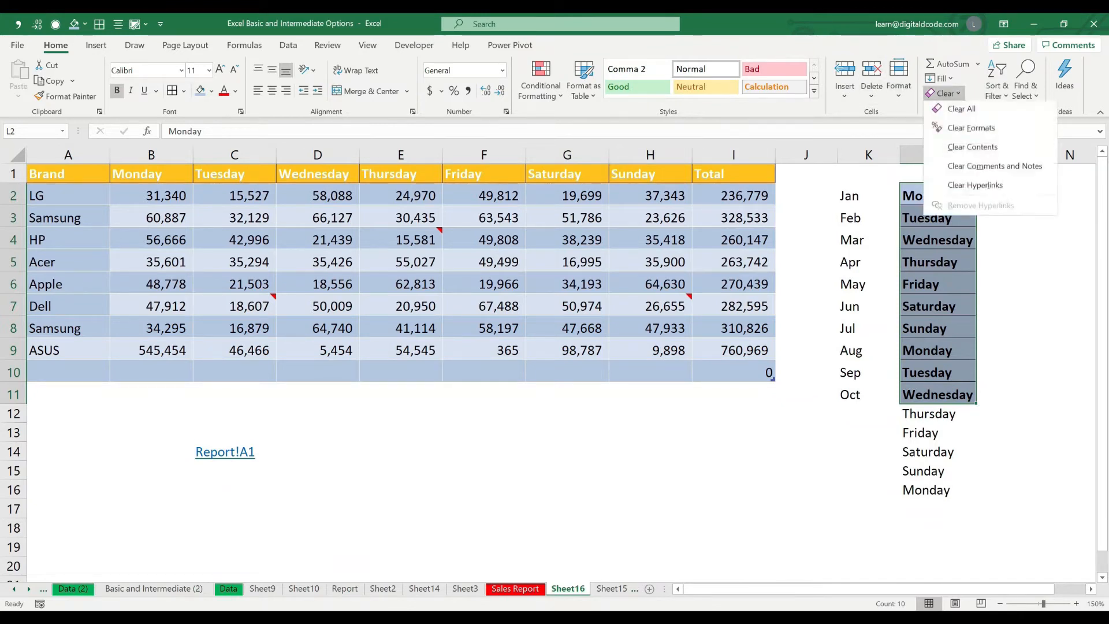
click(970, 130)
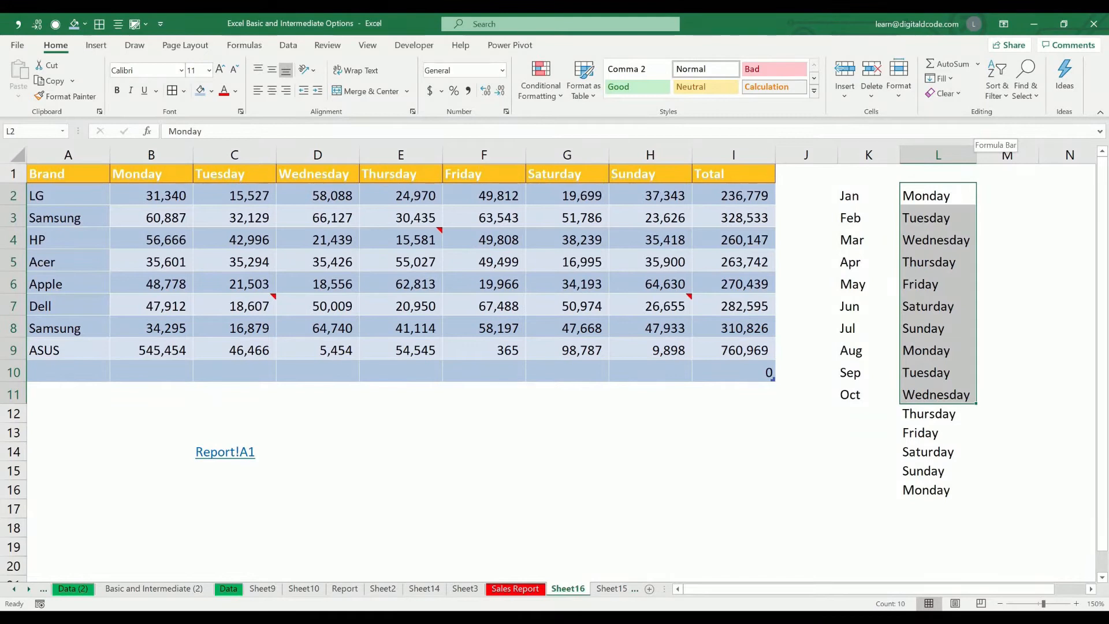
Clear the formats of the Sunday sales figures in cells H2 to H9
drag(650, 195, 651, 351)
click(940, 78)
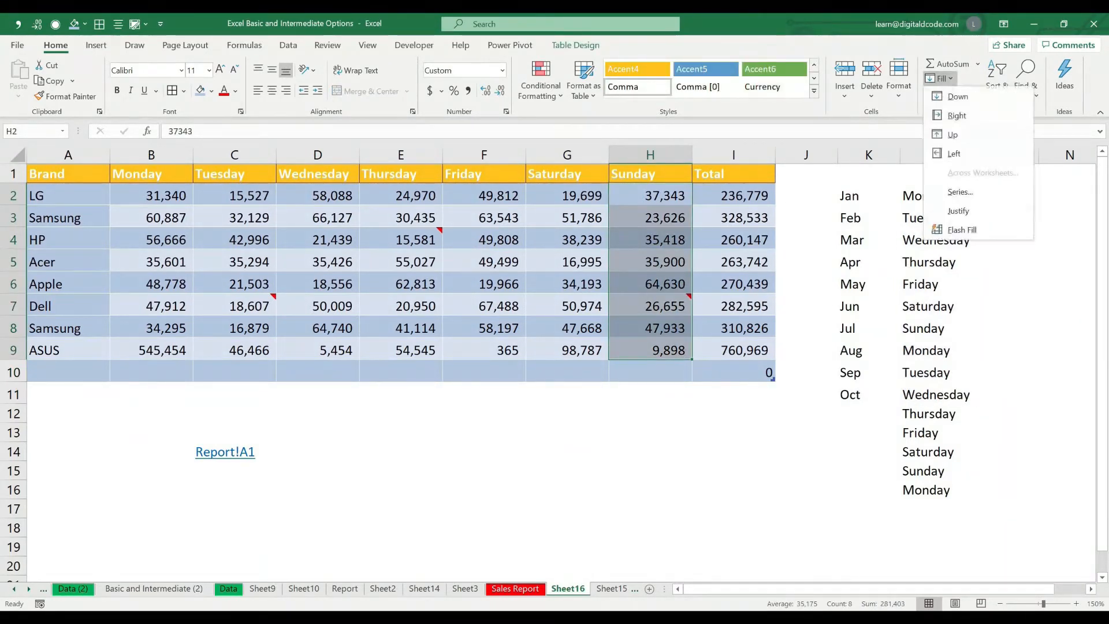
click(940, 78)
click(942, 93)
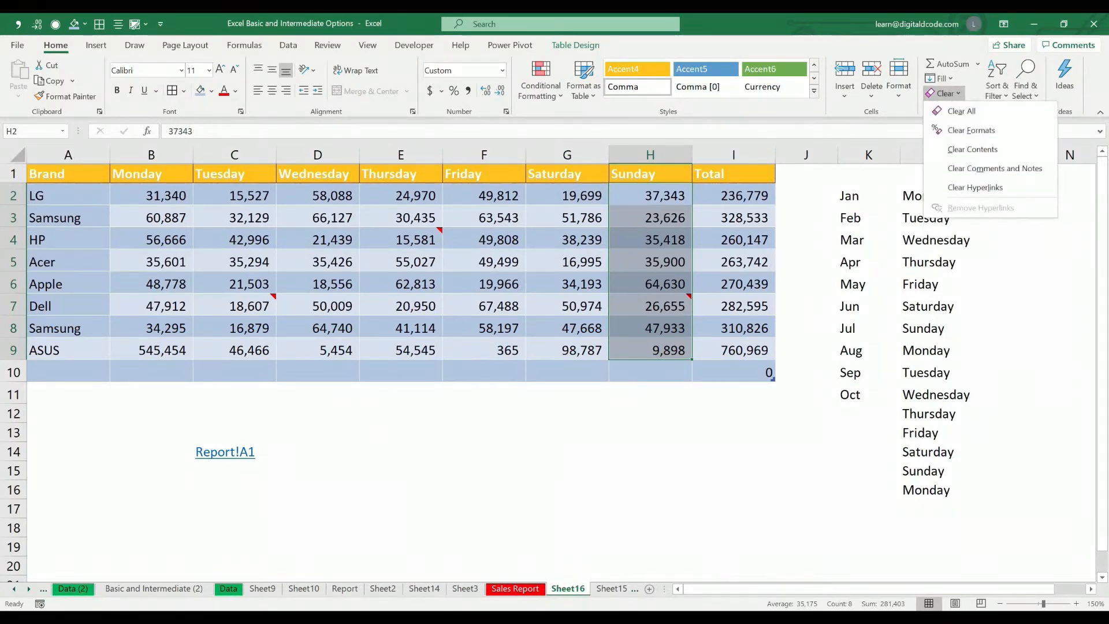
click(971, 130)
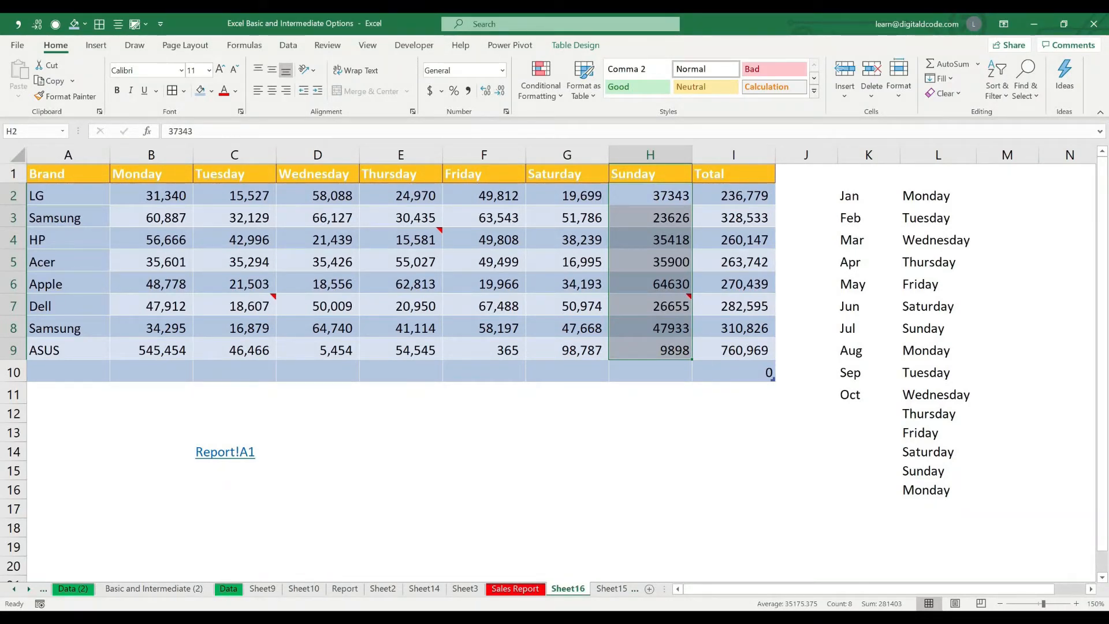
Apply Clear Contents to the month list in cells K2 to K11, and undo the clearing
click(942, 93)
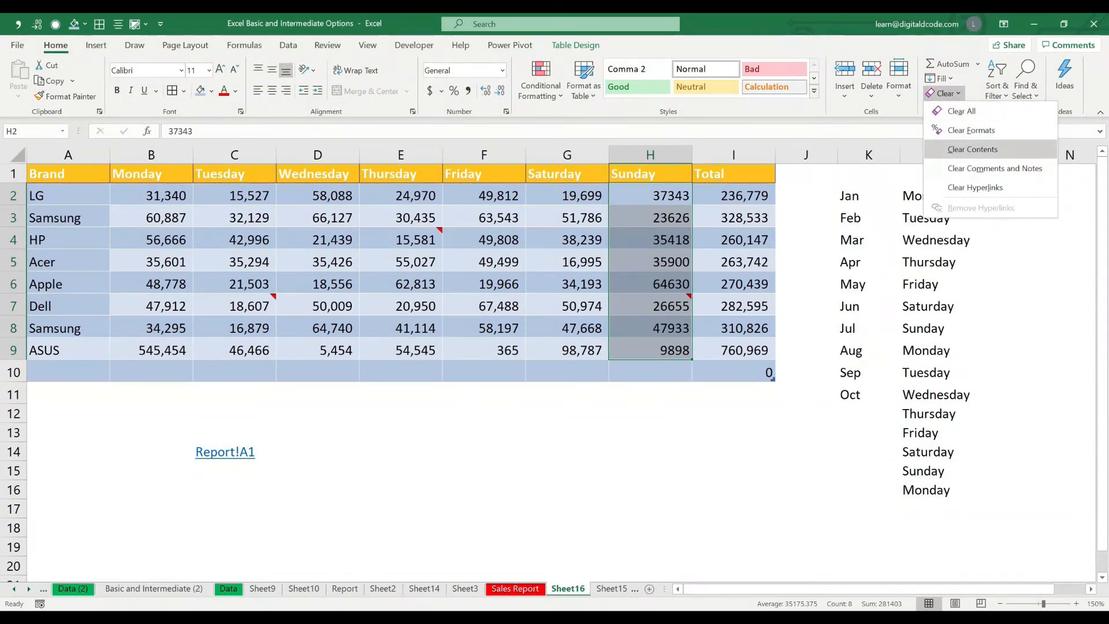
drag(868, 195, 868, 395)
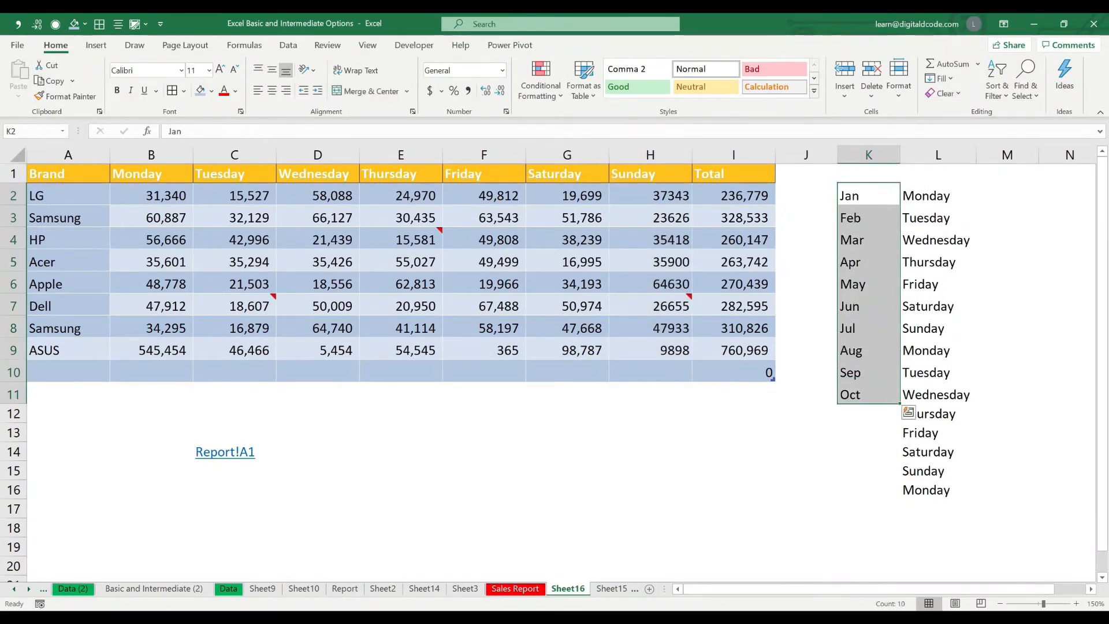
click(942, 93)
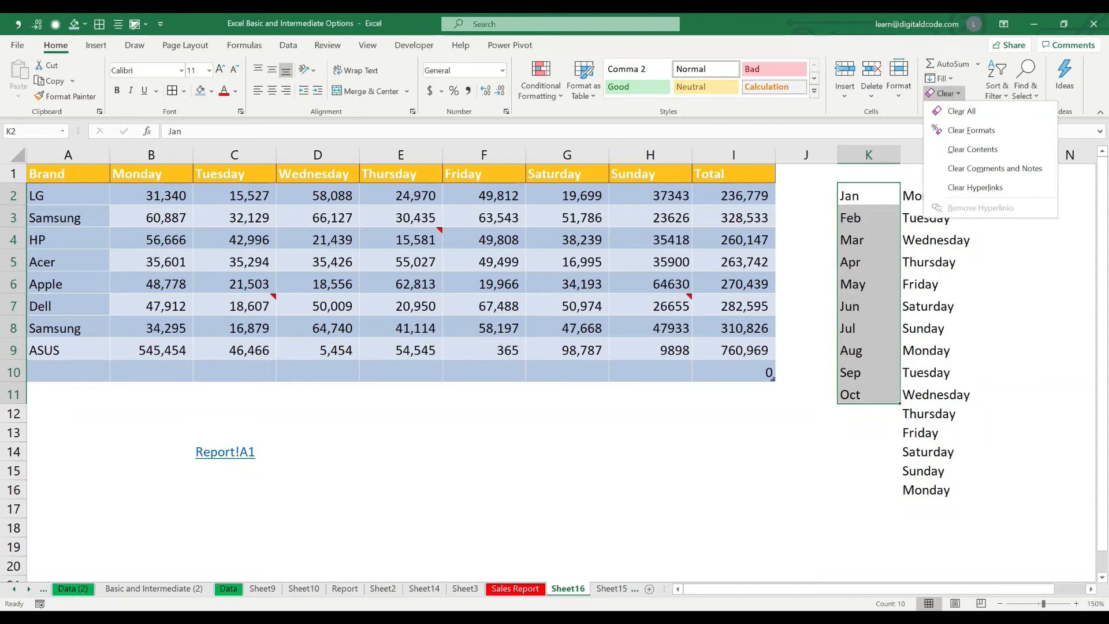
click(972, 149)
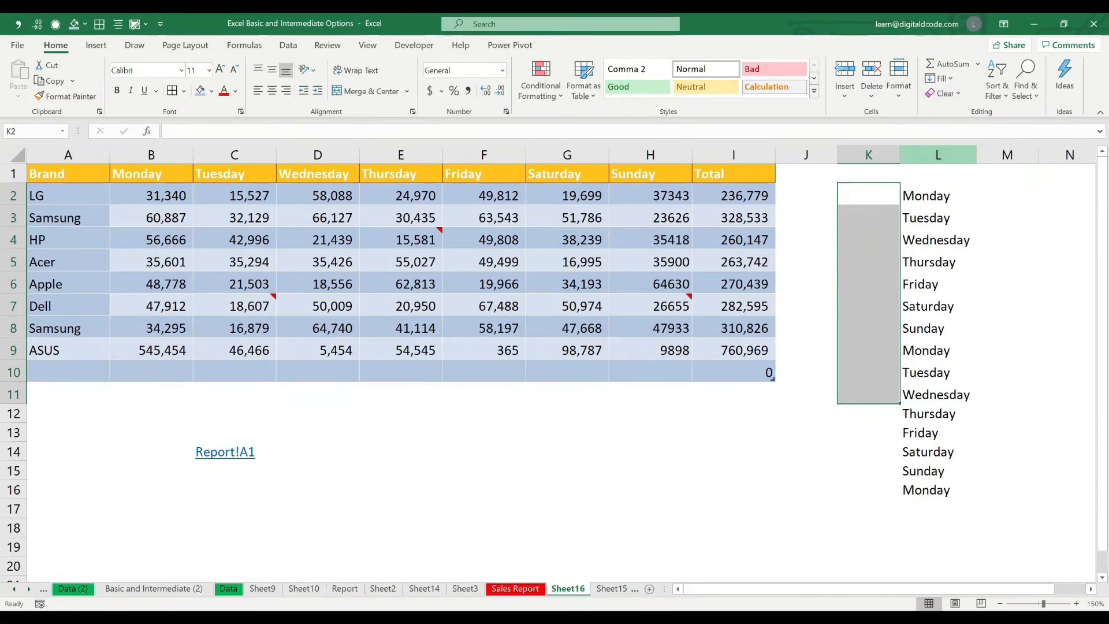
key(ctrl+z)
Apply Clear Comments and Notes to the month list and to the range C4 to I12 covering the sales table's notes
click(942, 93)
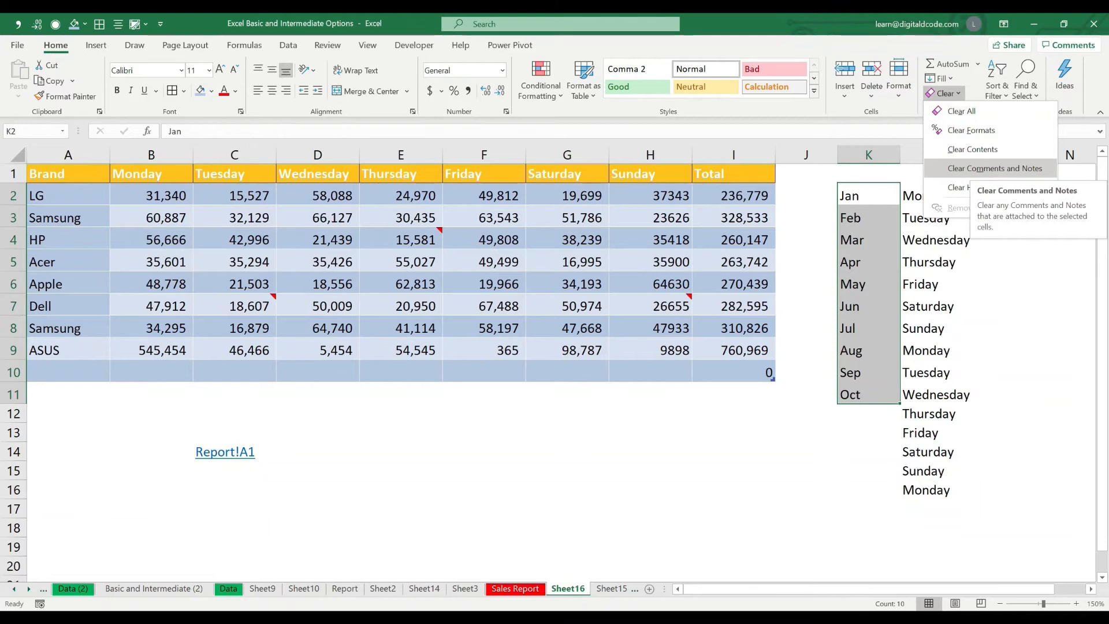
click(994, 168)
drag(234, 414, 768, 239)
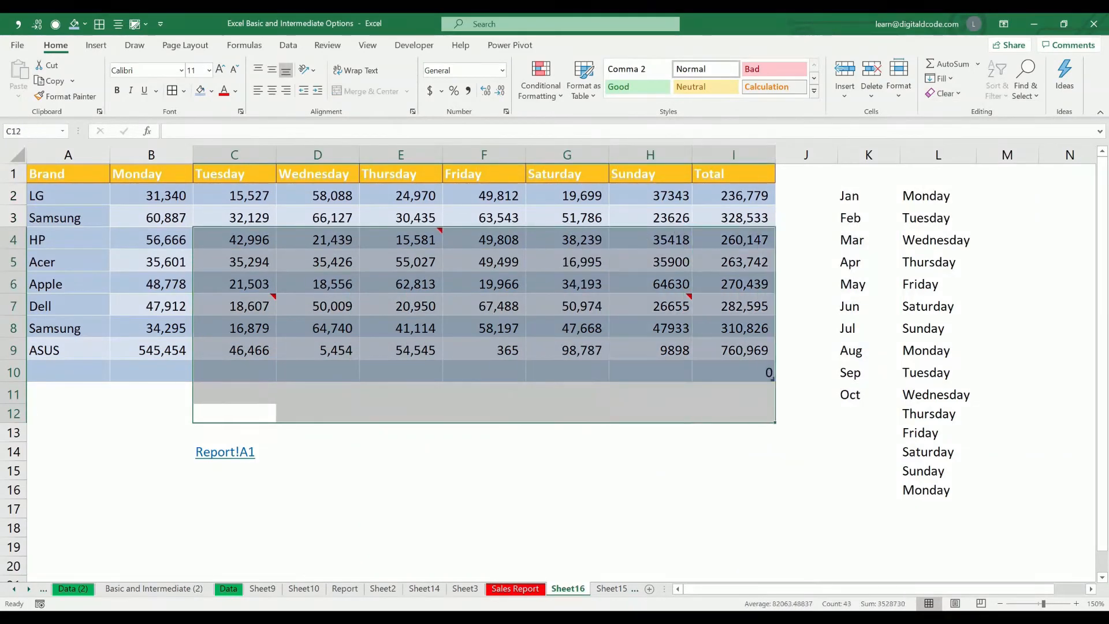
click(943, 93)
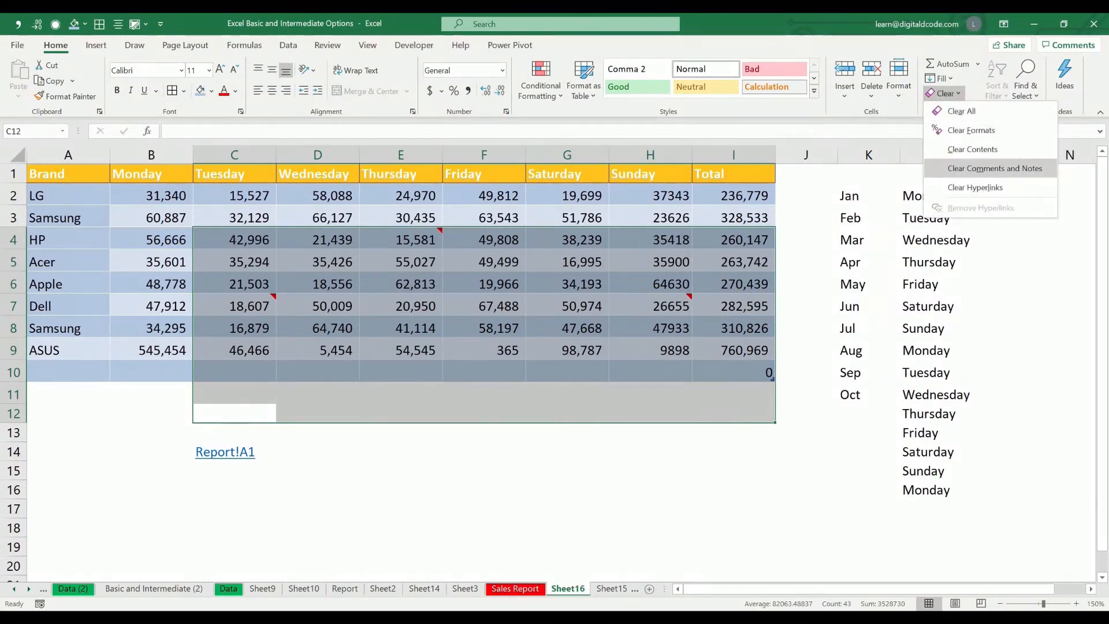
click(994, 168)
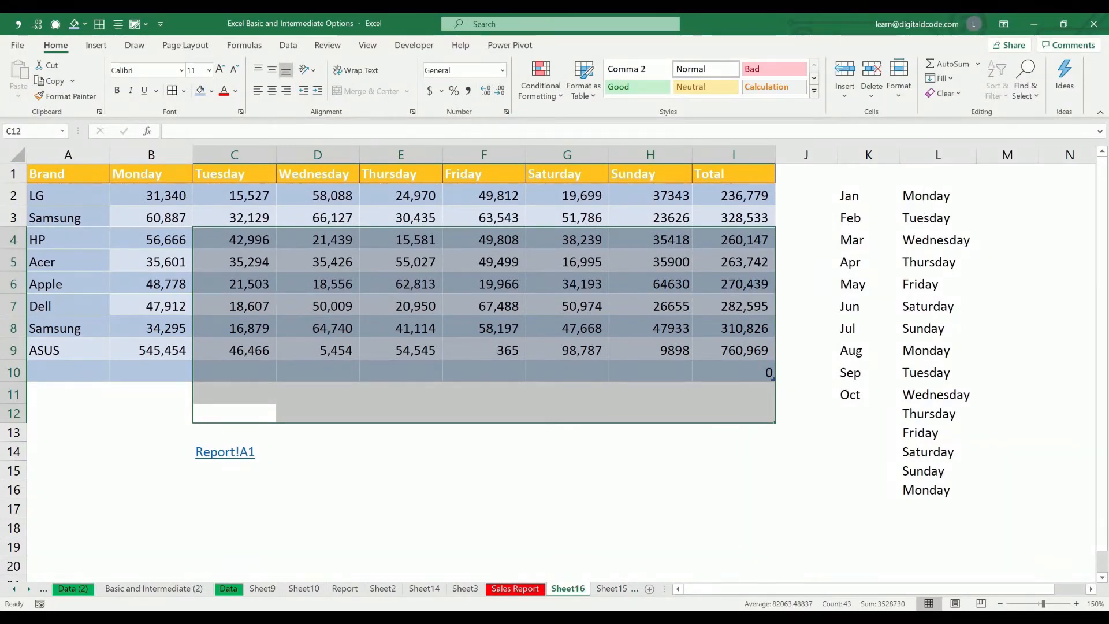
Apply Clear Hyperlinks to the range C4 to I12, and to cells C13 to C16 around the Report!A1 link
click(943, 93)
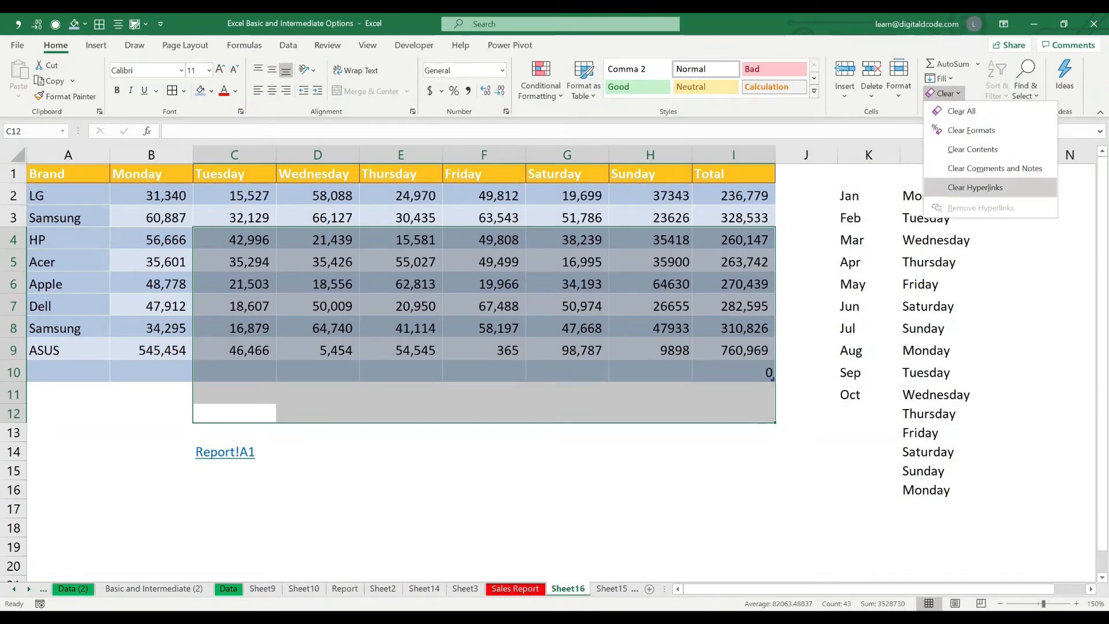
click(975, 187)
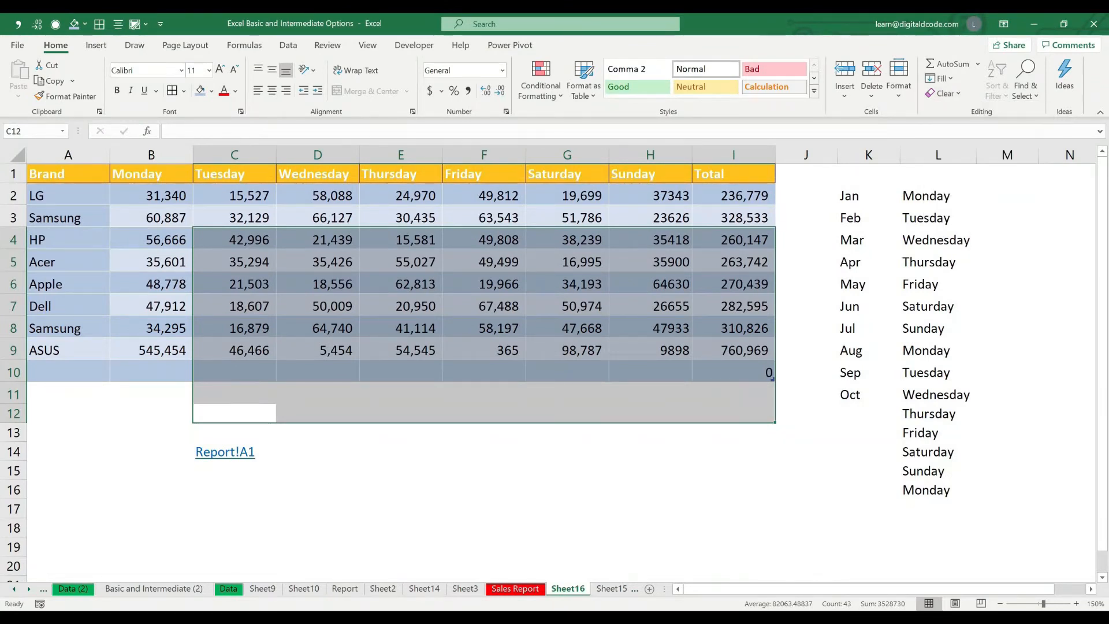
drag(234, 433, 234, 490)
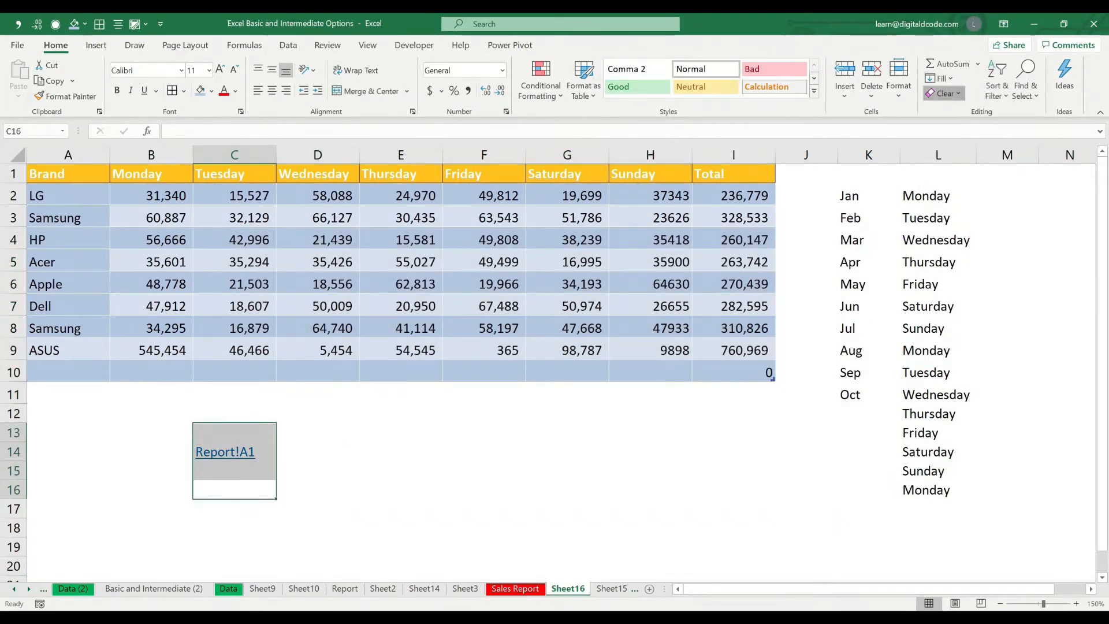
click(943, 93)
click(974, 187)
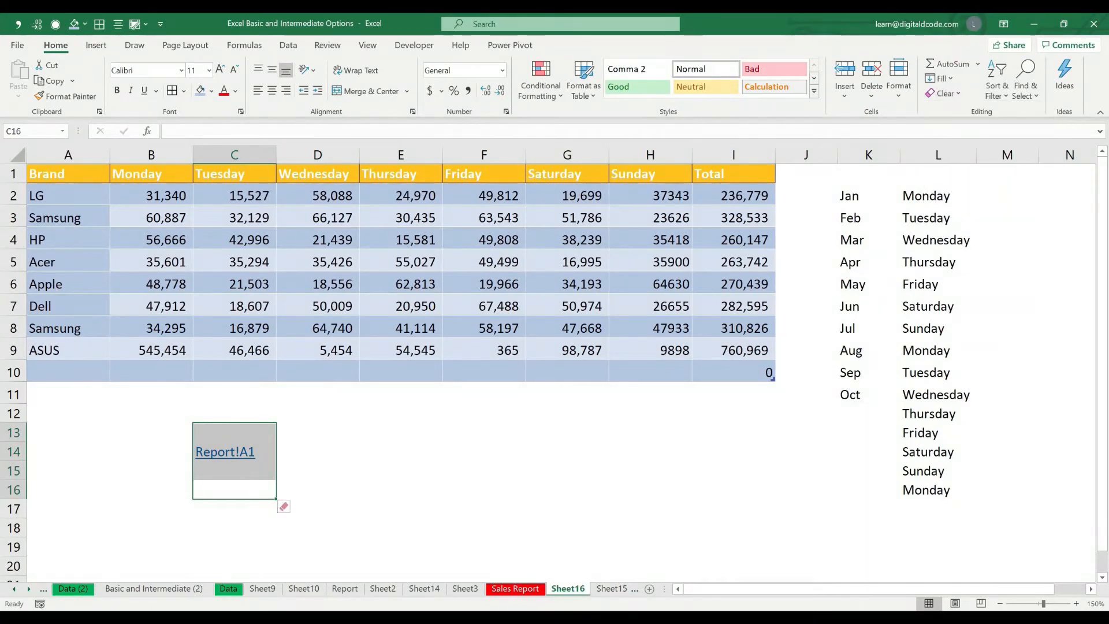
Apply Clear Hyperlinks to the Report!A1 cell C14 alone, and look at the clear-hyperlinks options
click(233, 490)
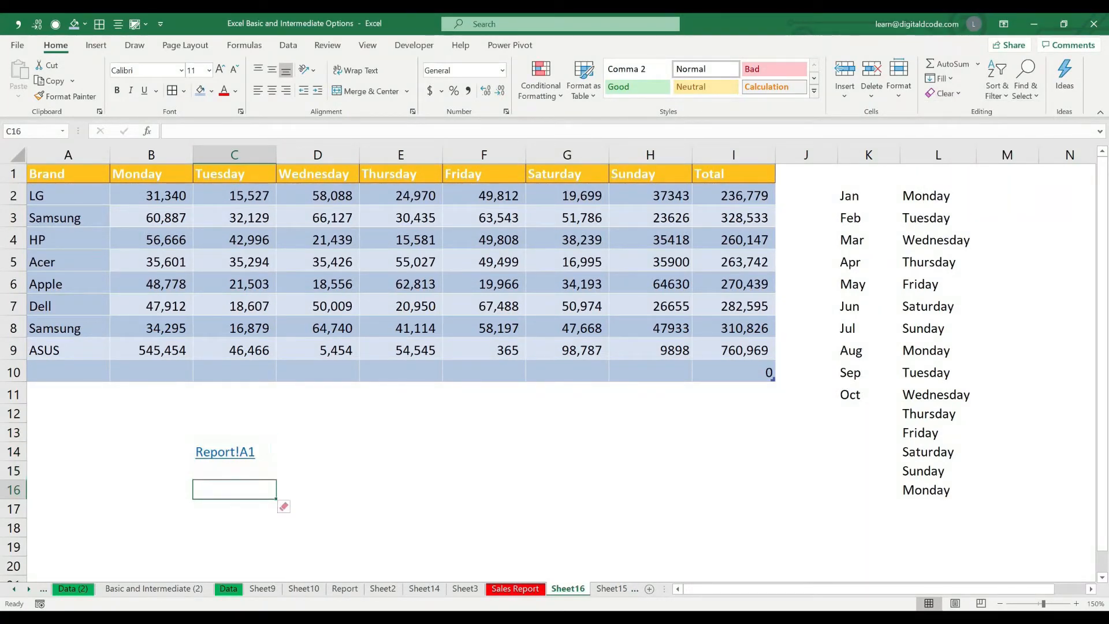
click(317, 452)
click(233, 451)
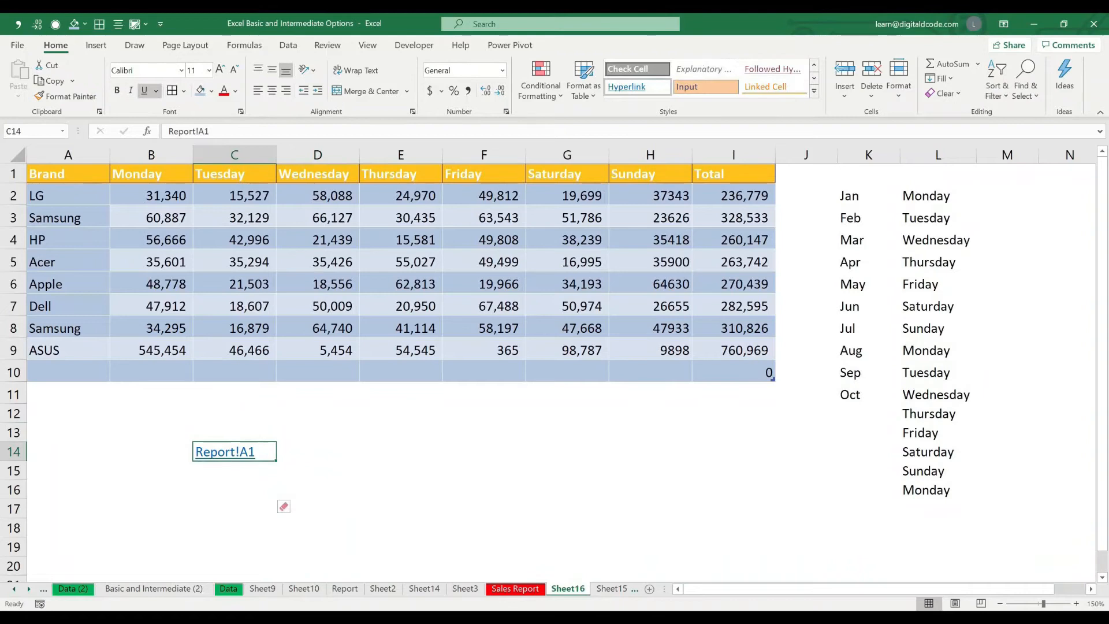
click(944, 92)
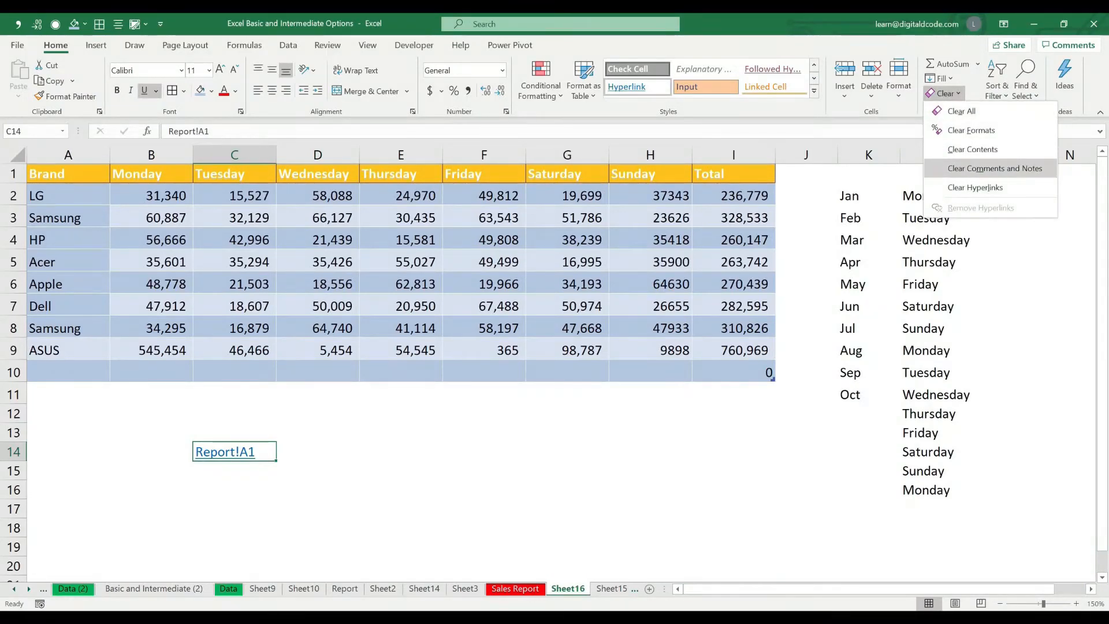
click(975, 187)
click(284, 506)
click(348, 539)
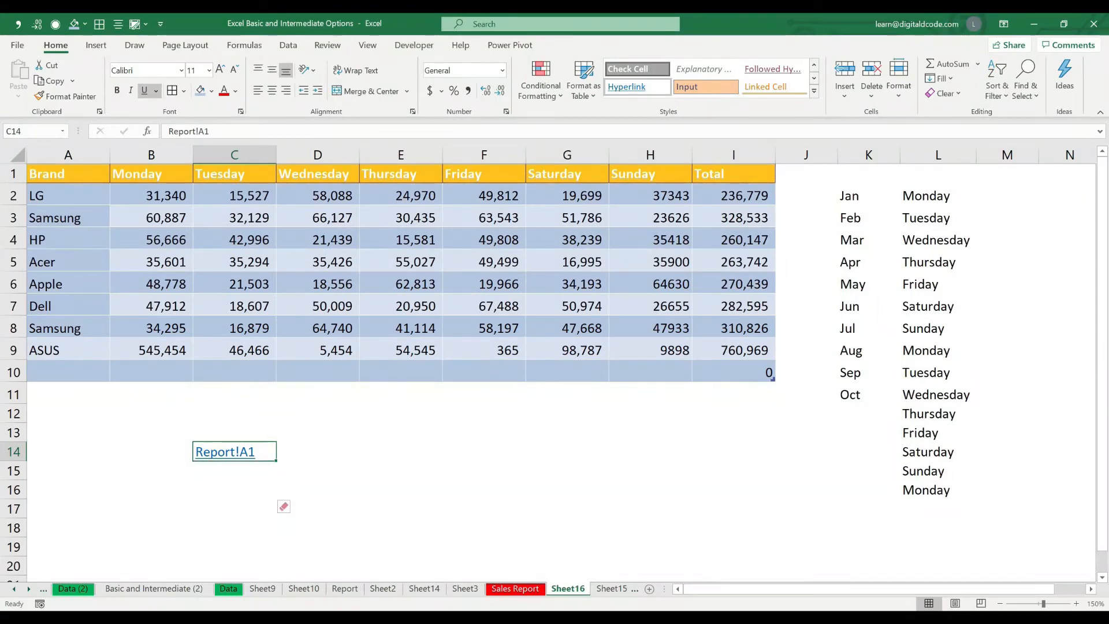
Insert a hyperlink to cell A1 of Sheet14 in cell E14, and select cell C14 for comparison
click(401, 451)
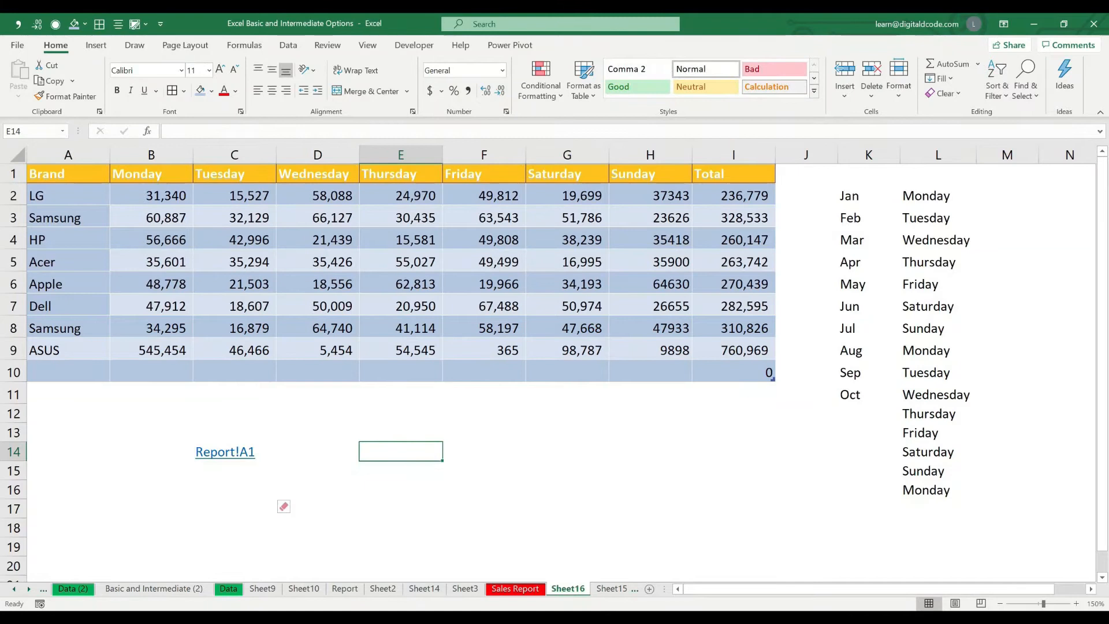
key(ctrl+k)
click(409, 414)
click(659, 484)
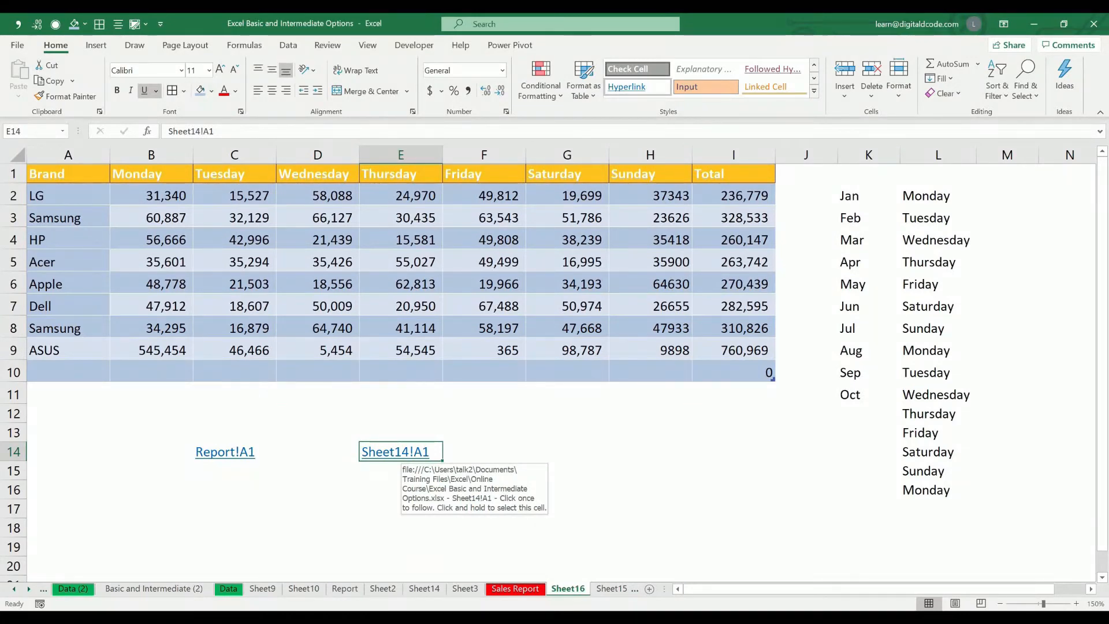
click(231, 452)
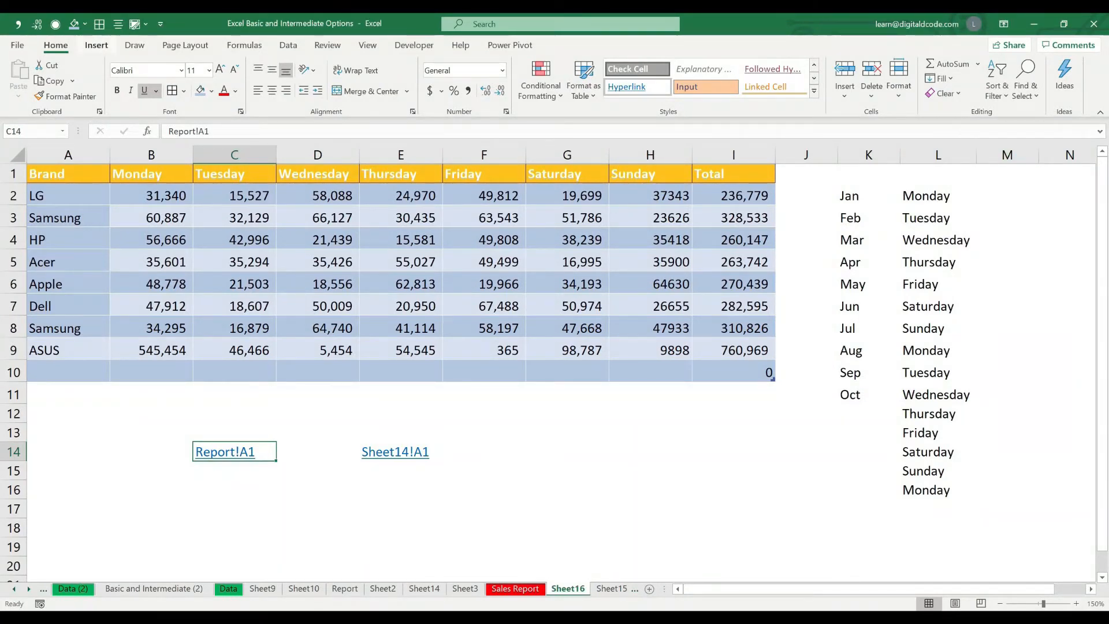
Delete the month and weekday lists in cells K2 to L17
click(96, 45)
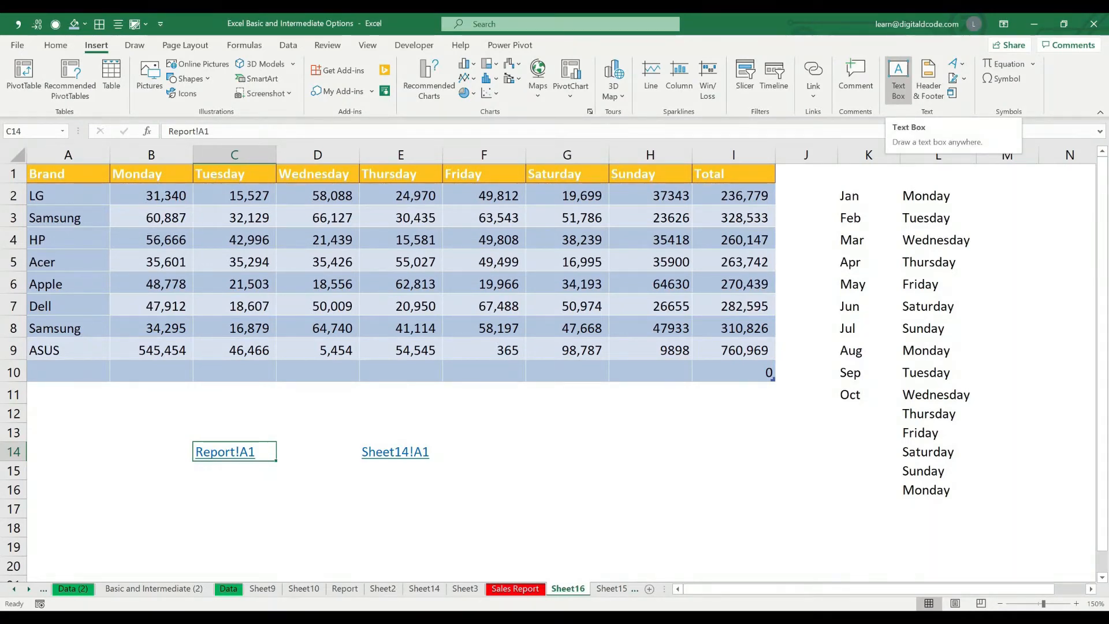
drag(869, 196, 938, 510)
key(Delete)
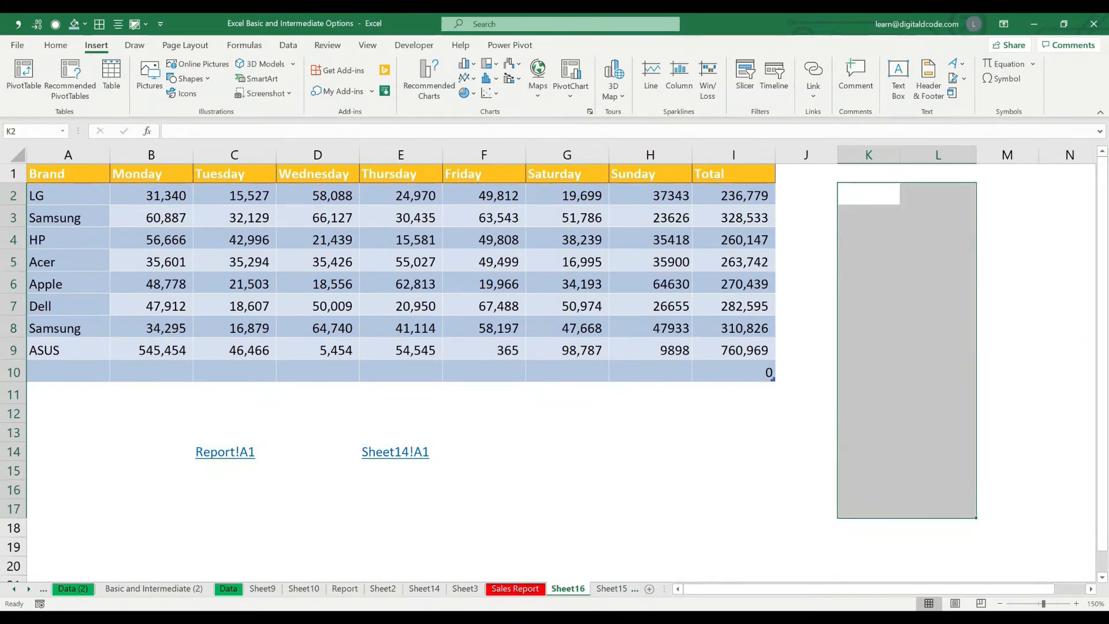
click(869, 174)
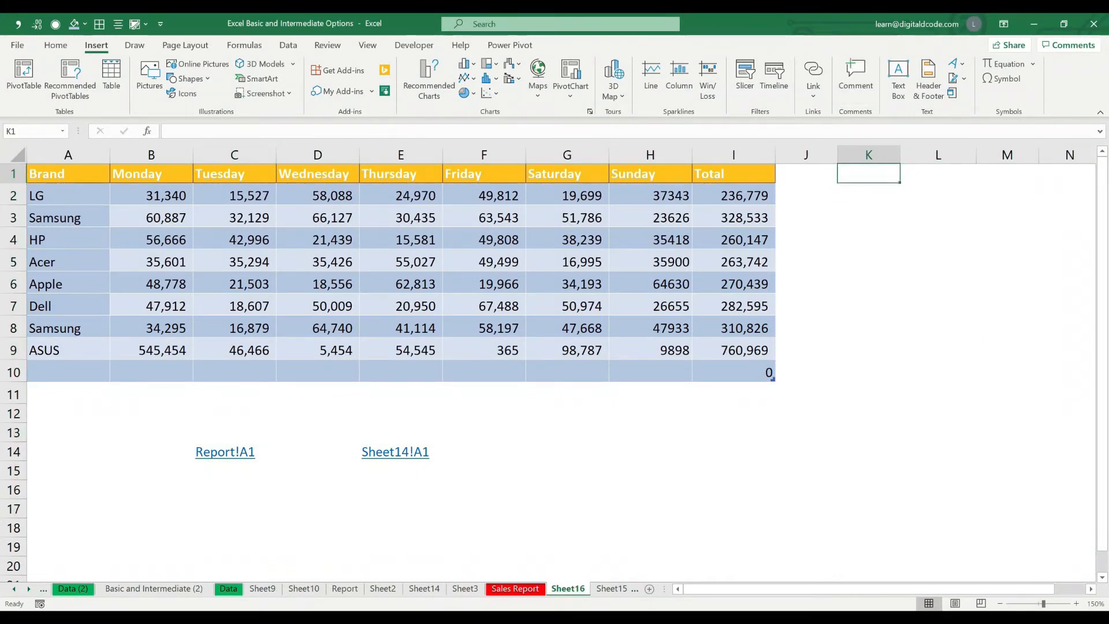
Insert a text box beside the sales table, spanning columns J to M, with the text "This is the sales report for March"
click(898, 79)
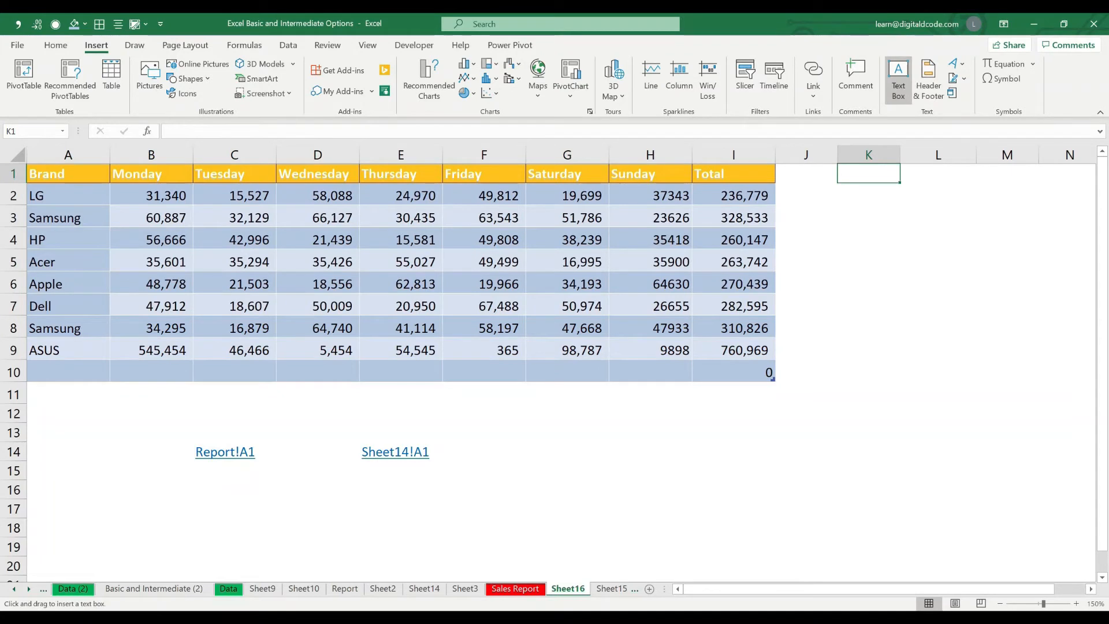
mouse_move(814, 169)
mouse_down()
mouse_move(907, 276)
mouse_move(1069, 417)
mouse_move(1063, 389)
mouse_up()
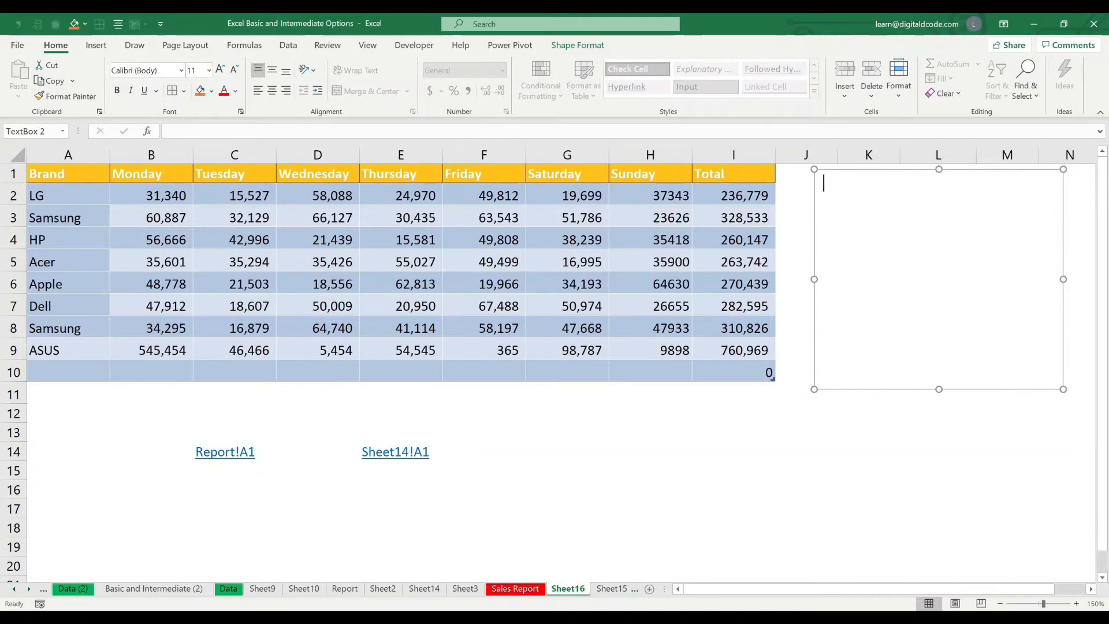
text(This is)
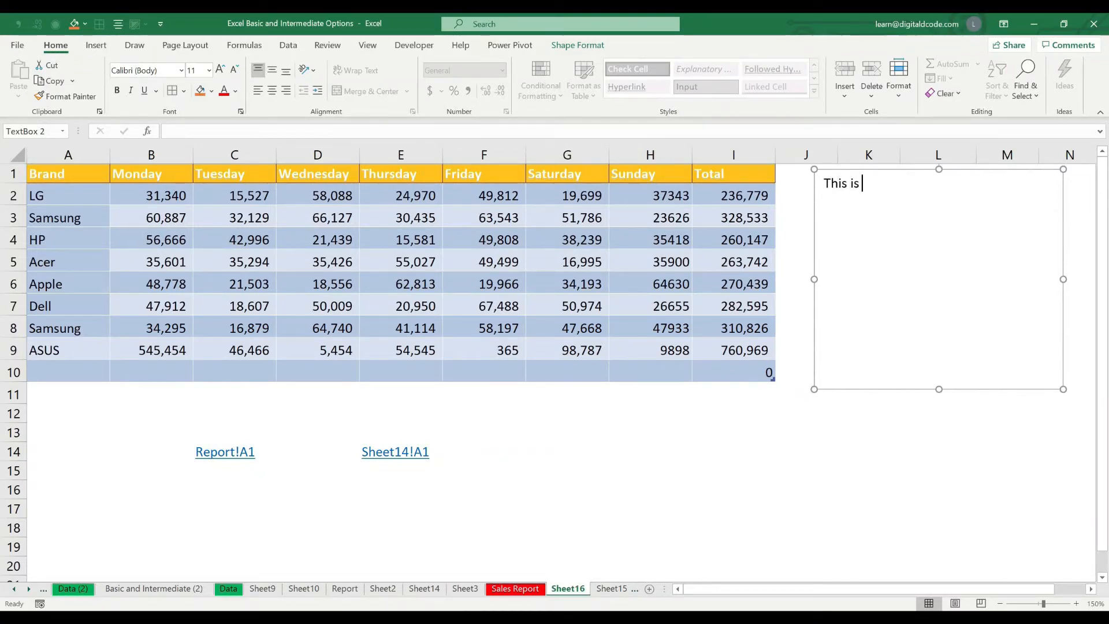
text( the sa)
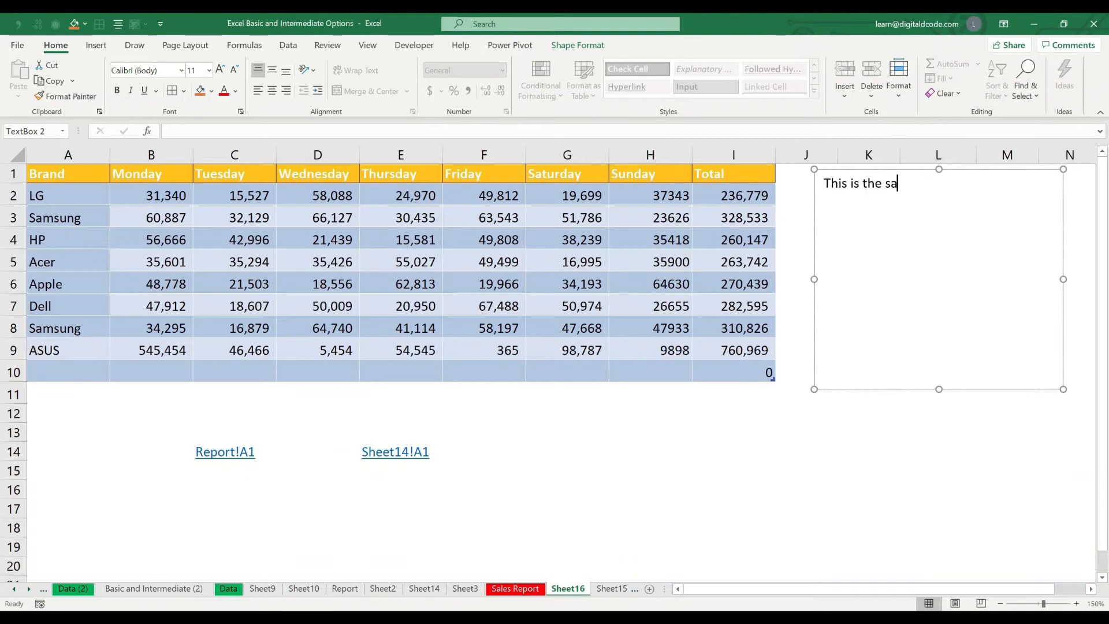
text(les report f)
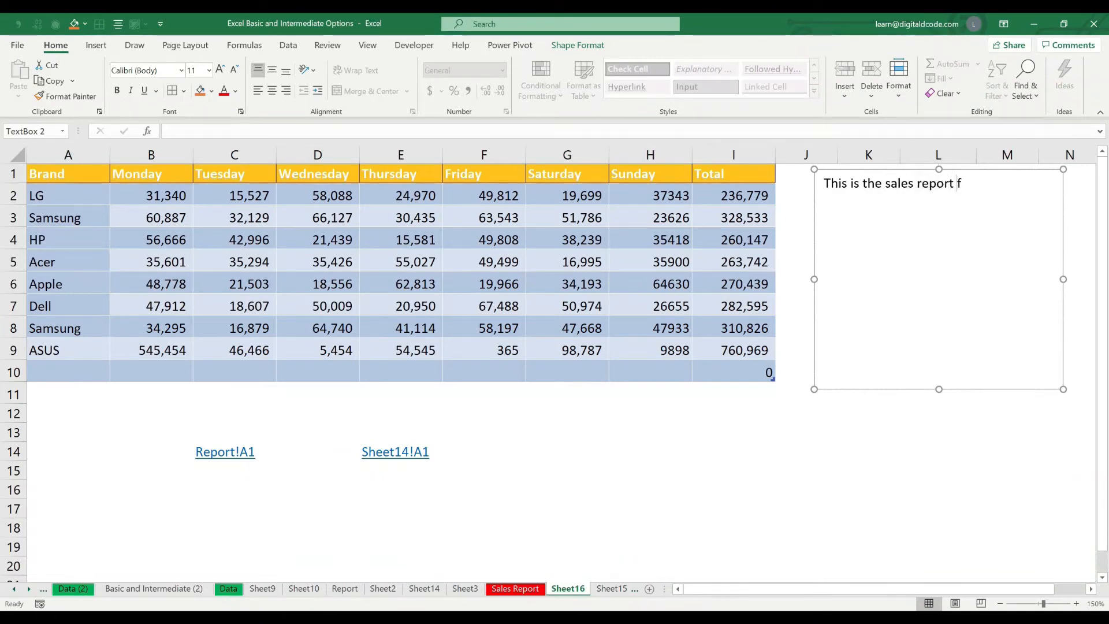
text(or March)
click(1008, 432)
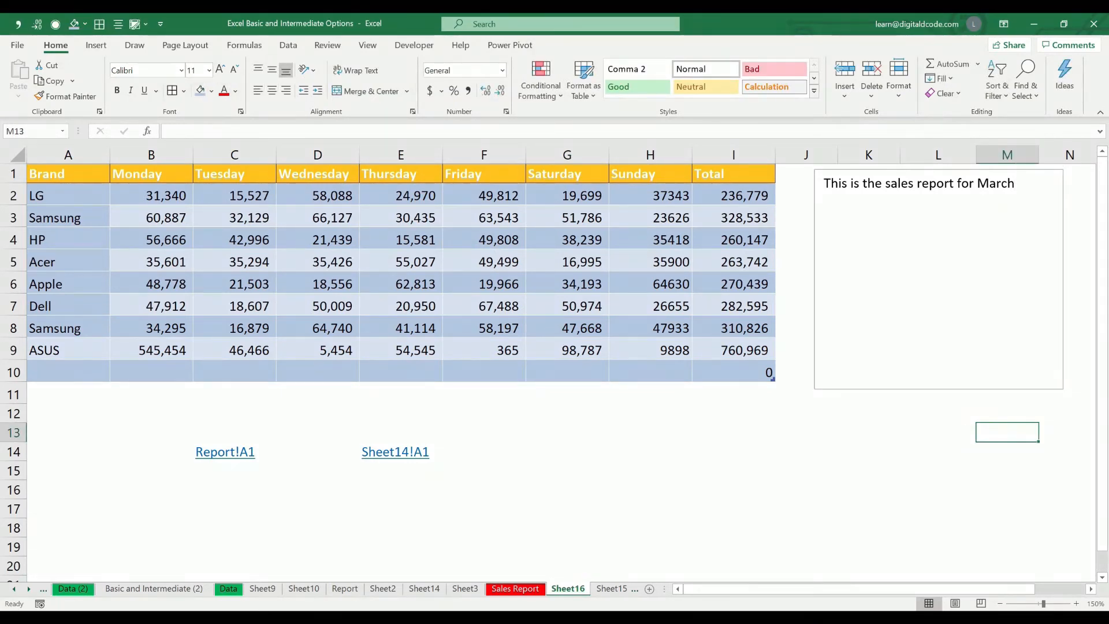
Select cell H12 and look at the types of new objects that can be inserted
click(96, 45)
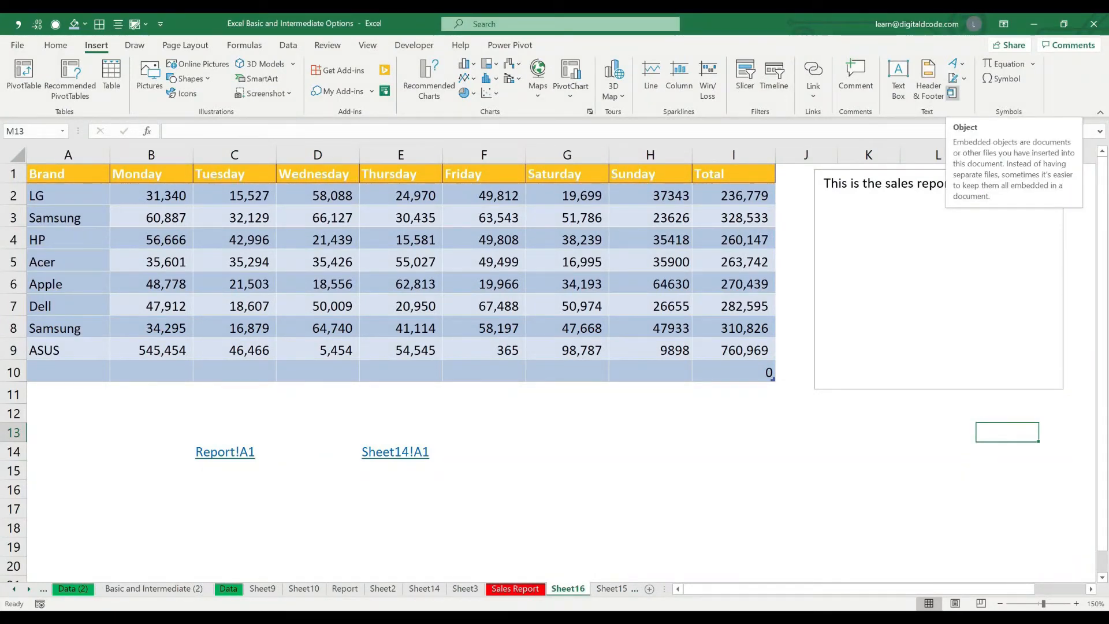
click(568, 452)
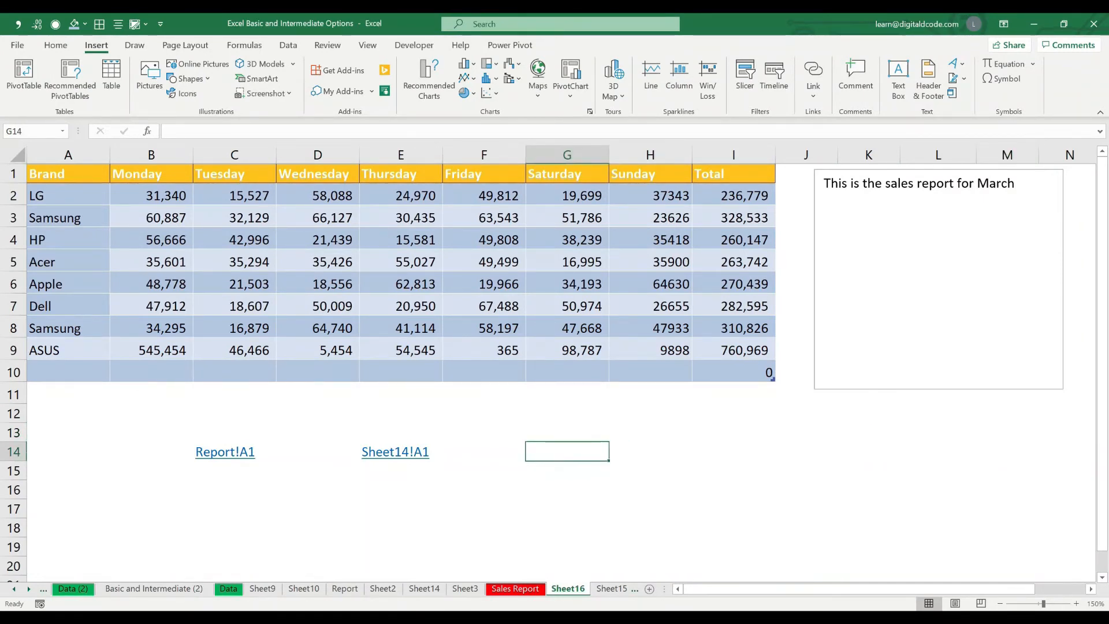
click(650, 414)
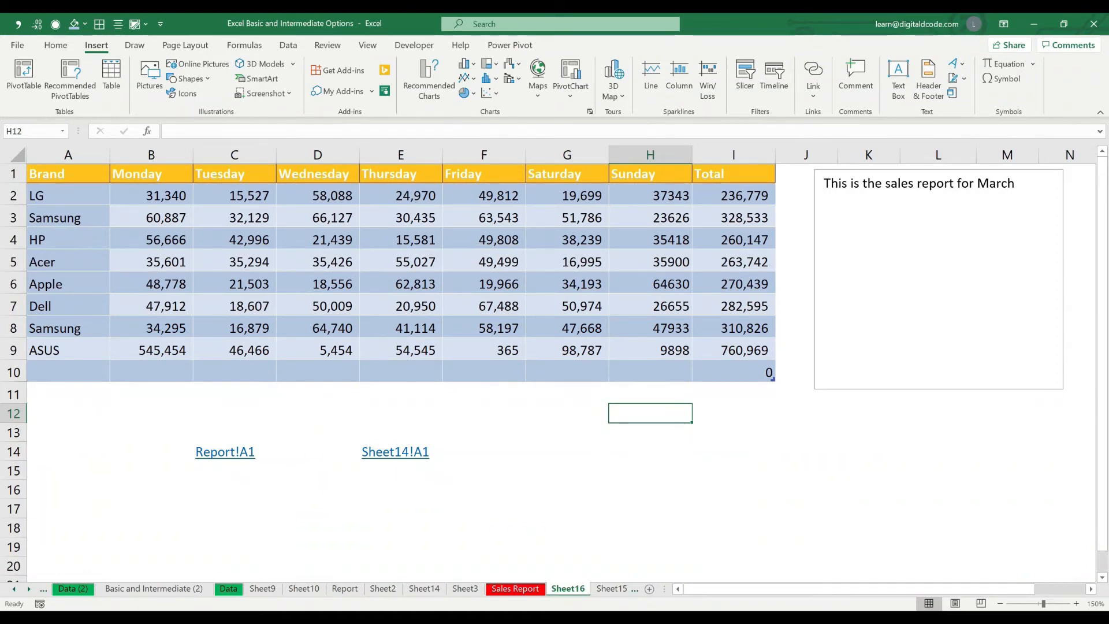
click(953, 93)
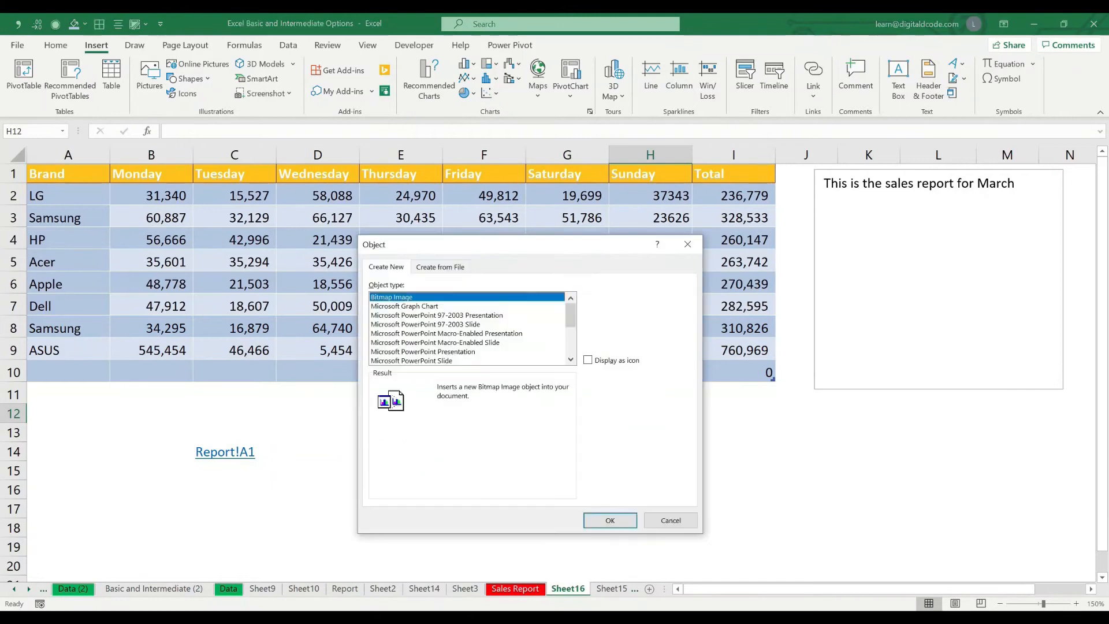
key(Escape)
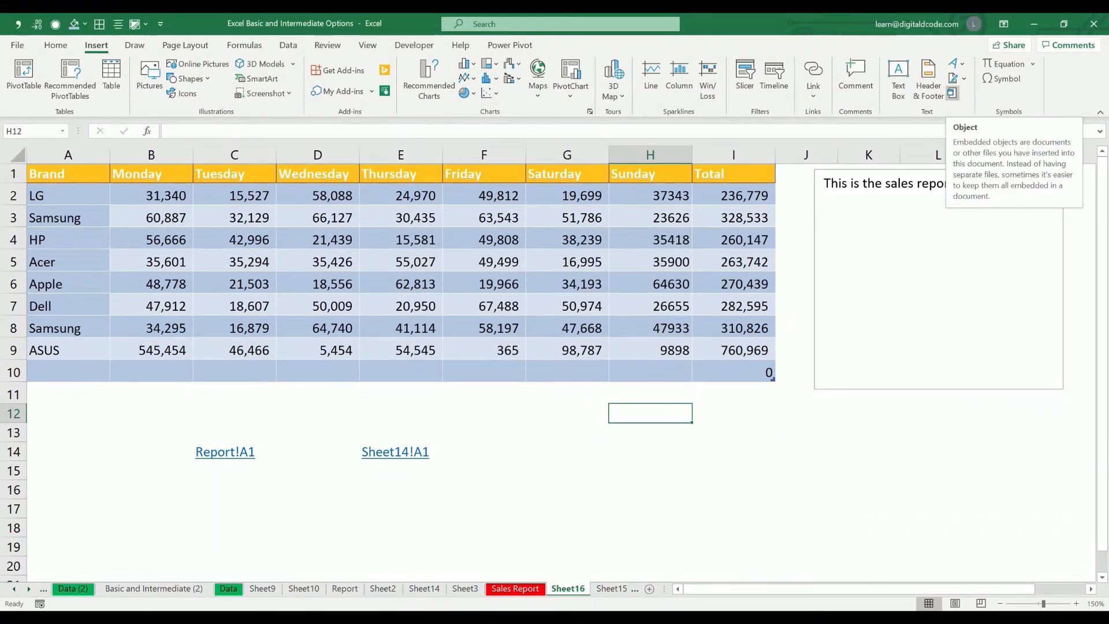
Embed the contents of the existing Test.xlsx file from the Desktop as an object at cell H12, without linking
click(952, 93)
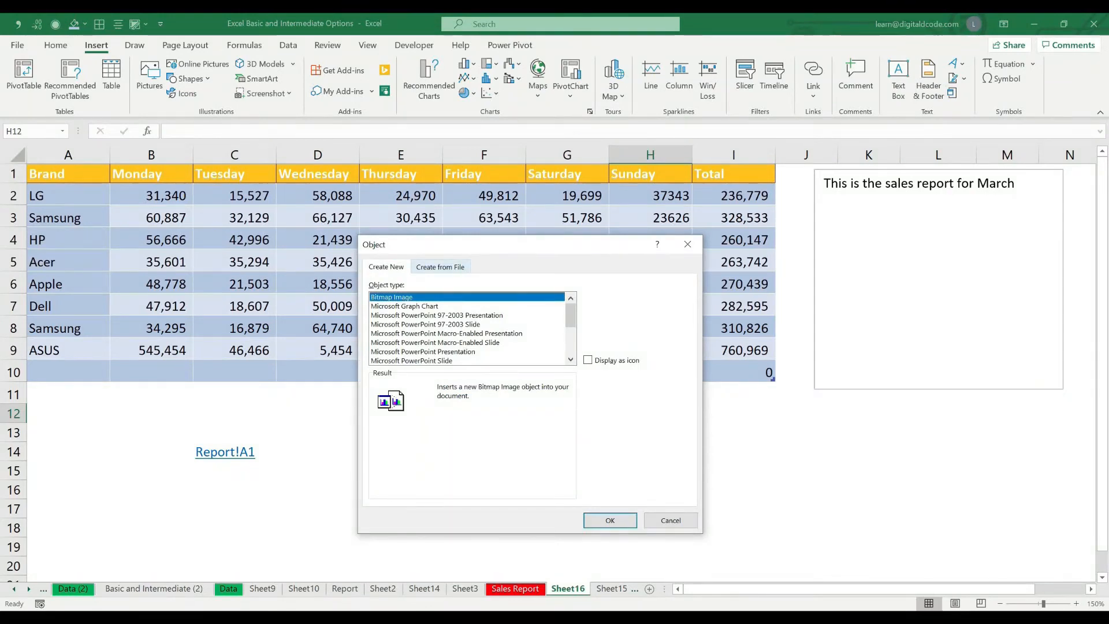
click(440, 266)
click(610, 298)
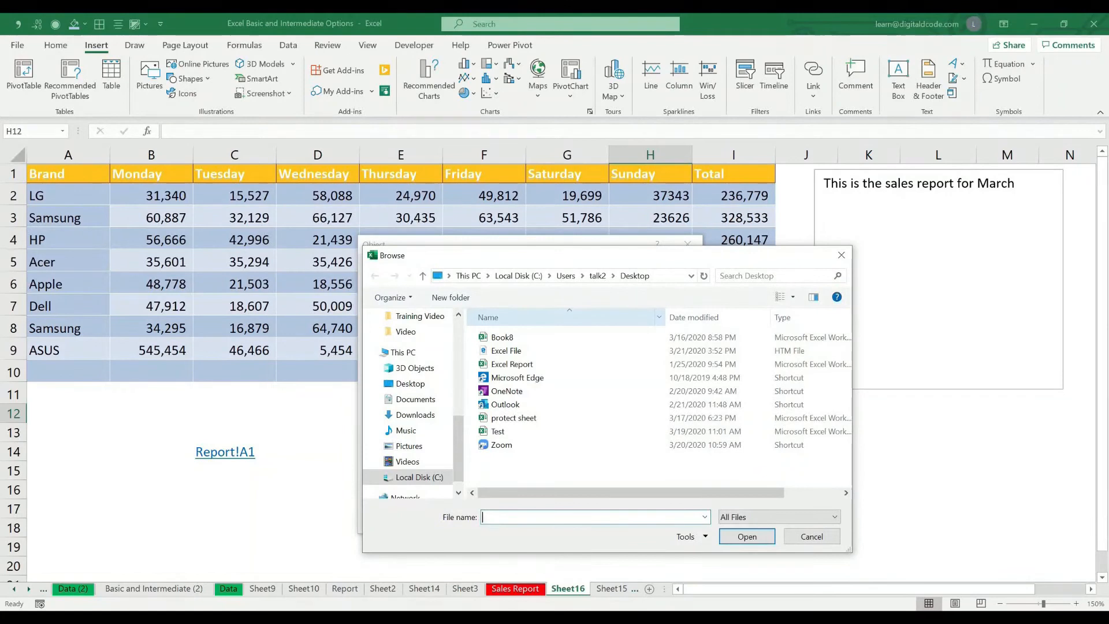
click(508, 432)
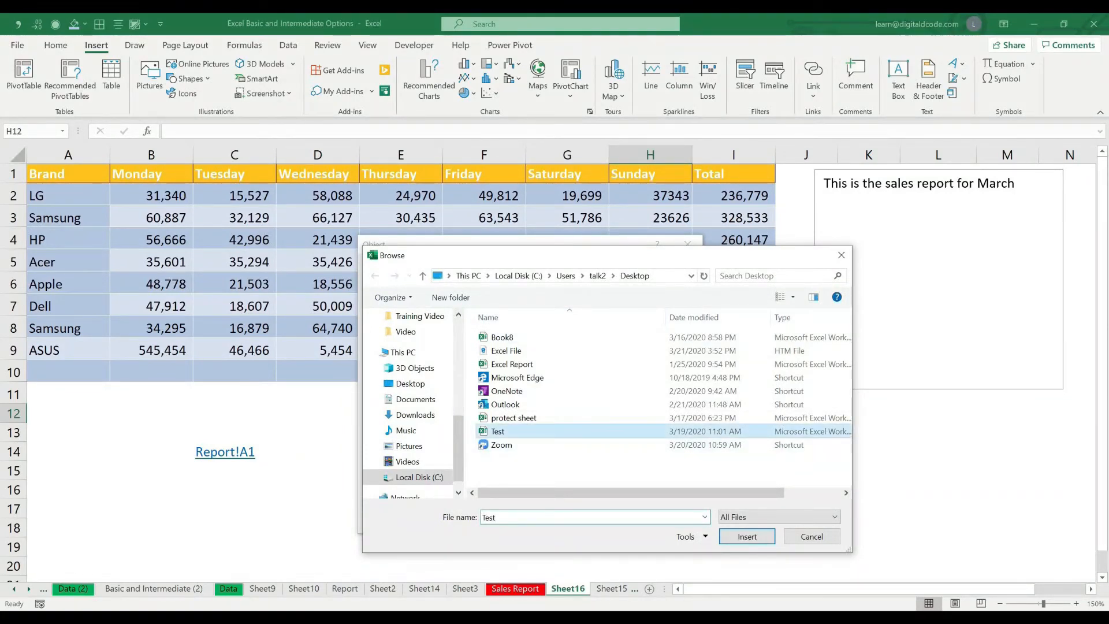
key(Return)
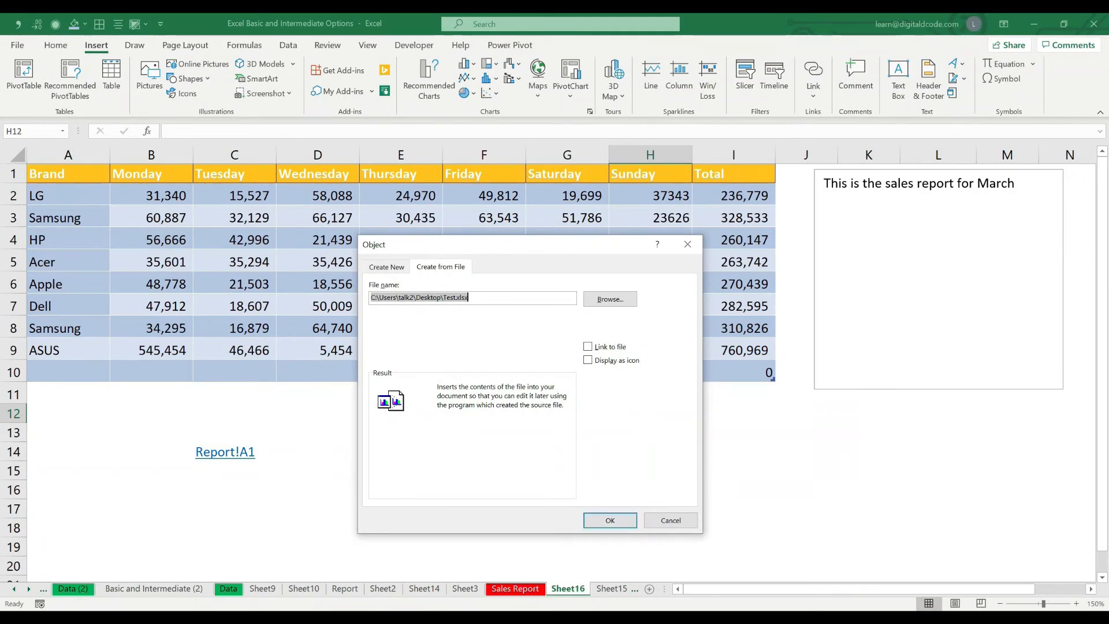
key(Return)
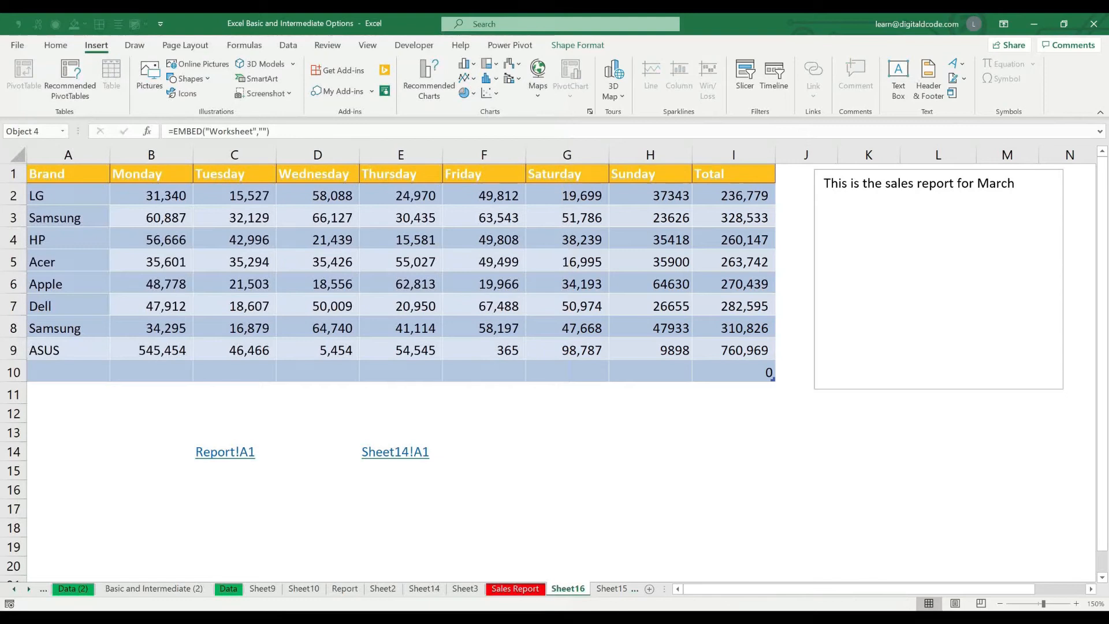
drag(640, 423, 640, 454)
click(734, 452)
click(640, 429)
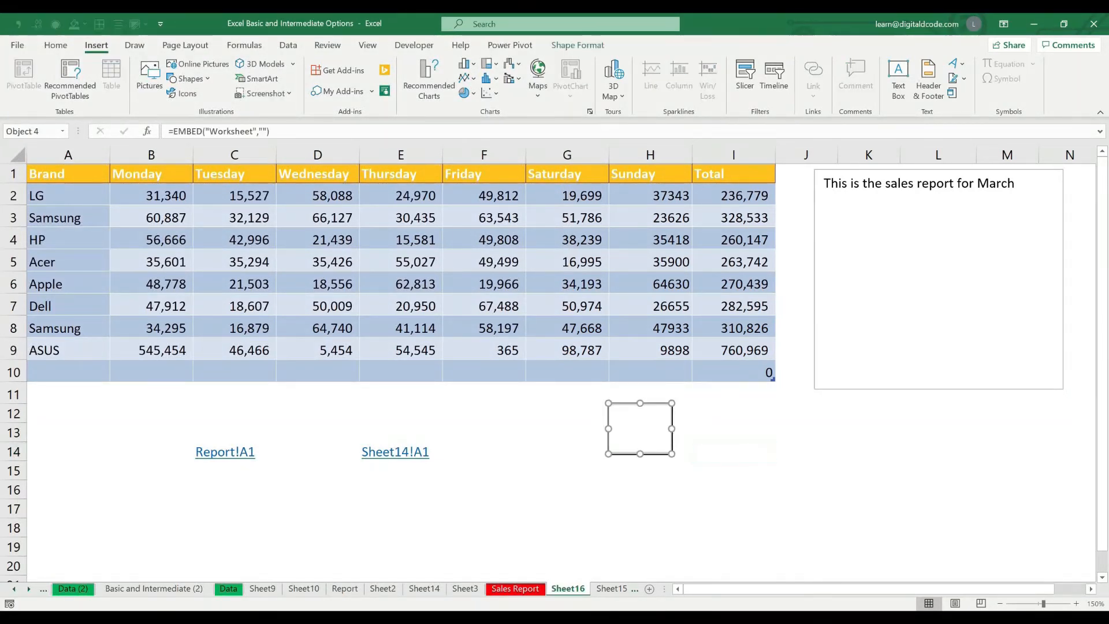
Embed Test.xlsx from the Desktop as an icon at cell I13, and delete the blank embedded object at H12
click(734, 432)
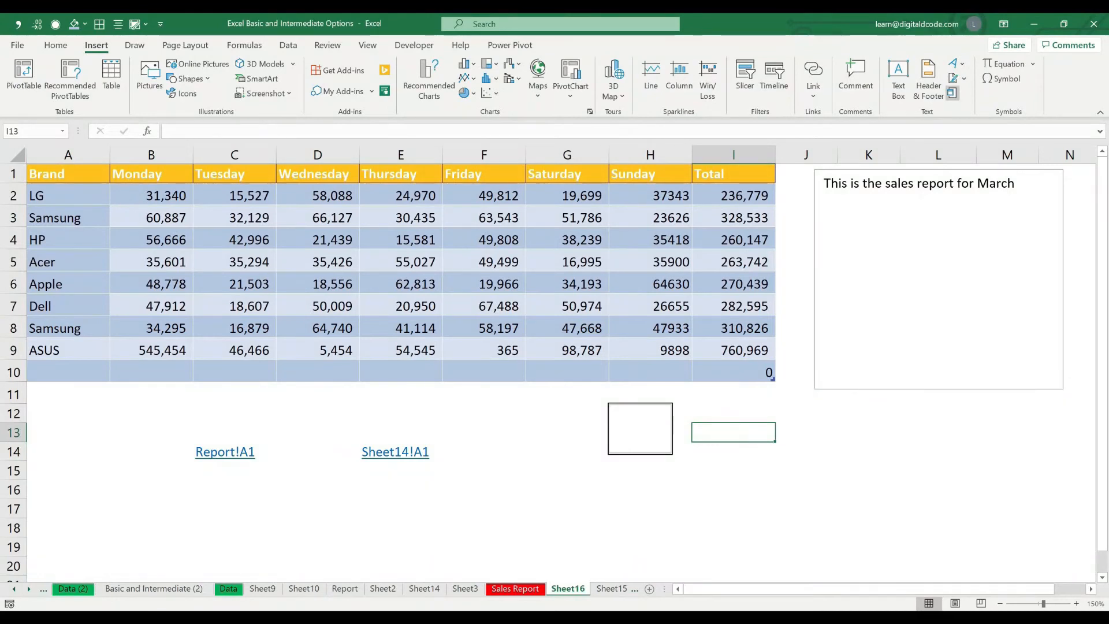
click(952, 93)
click(440, 266)
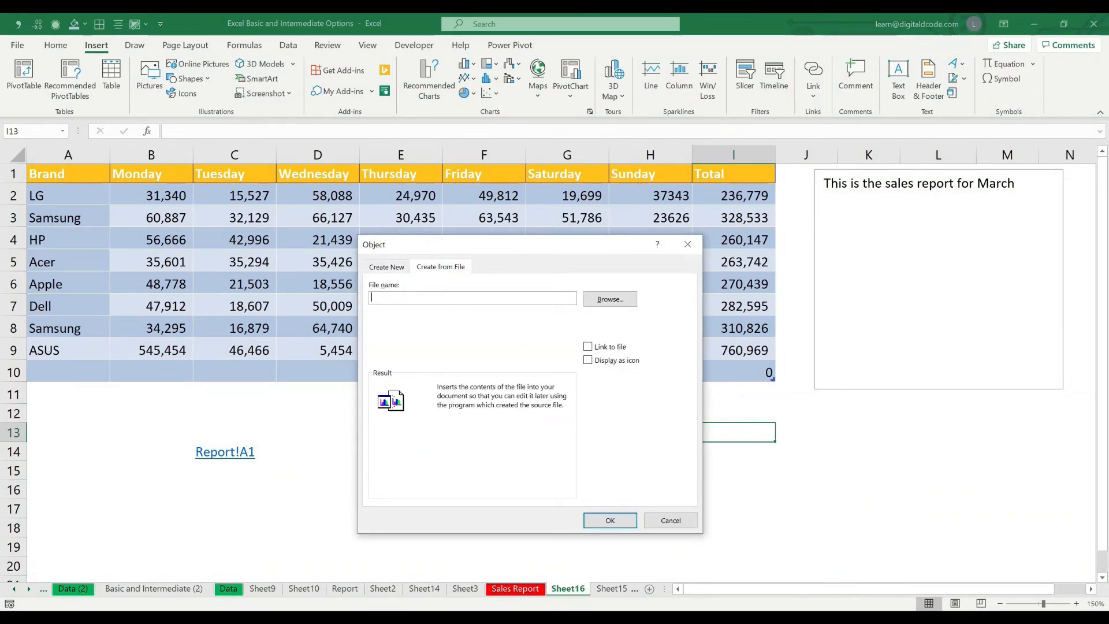
click(610, 299)
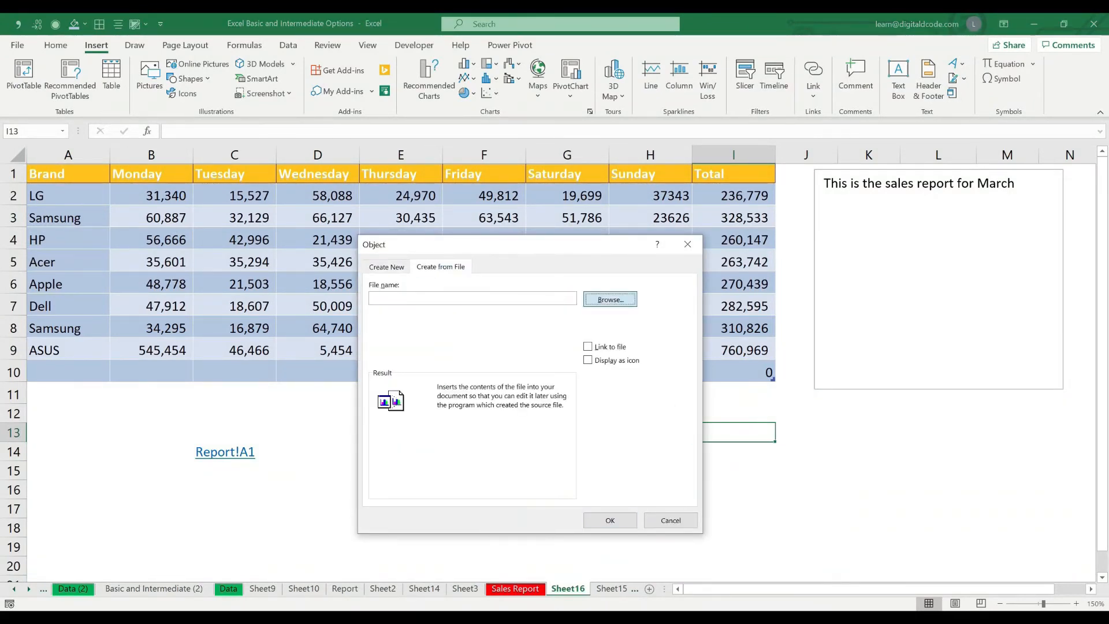
double_click(497, 431)
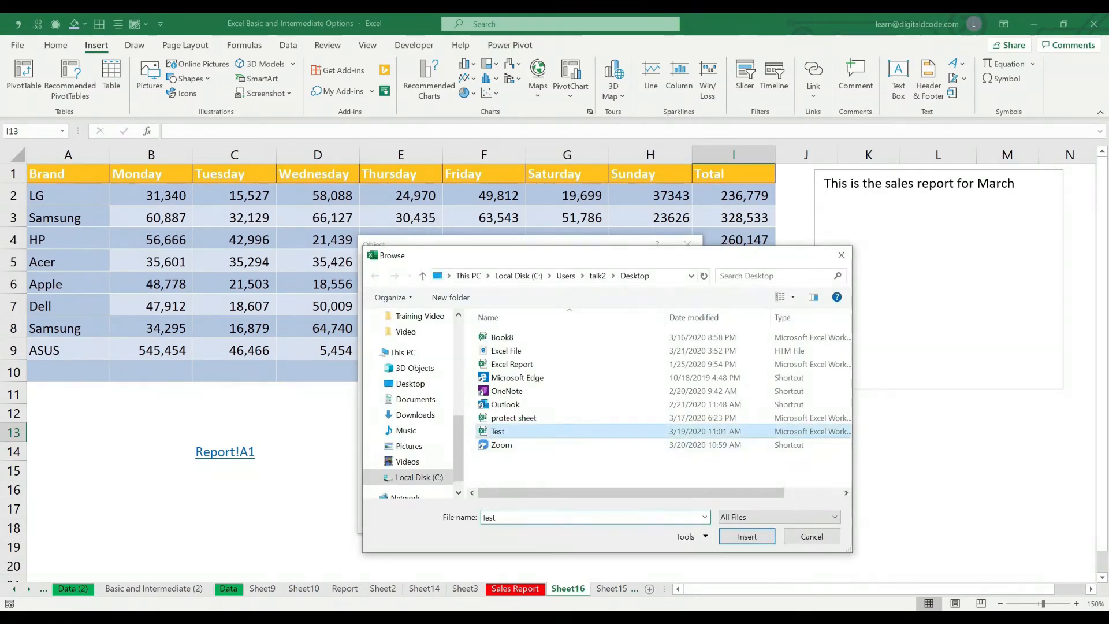
click(588, 360)
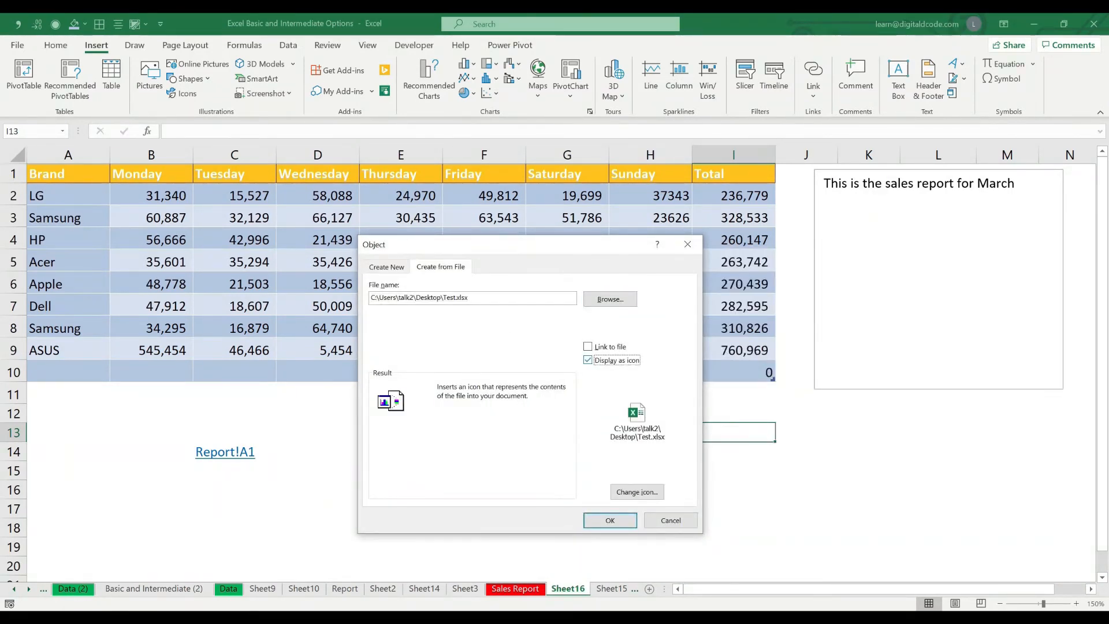
click(610, 521)
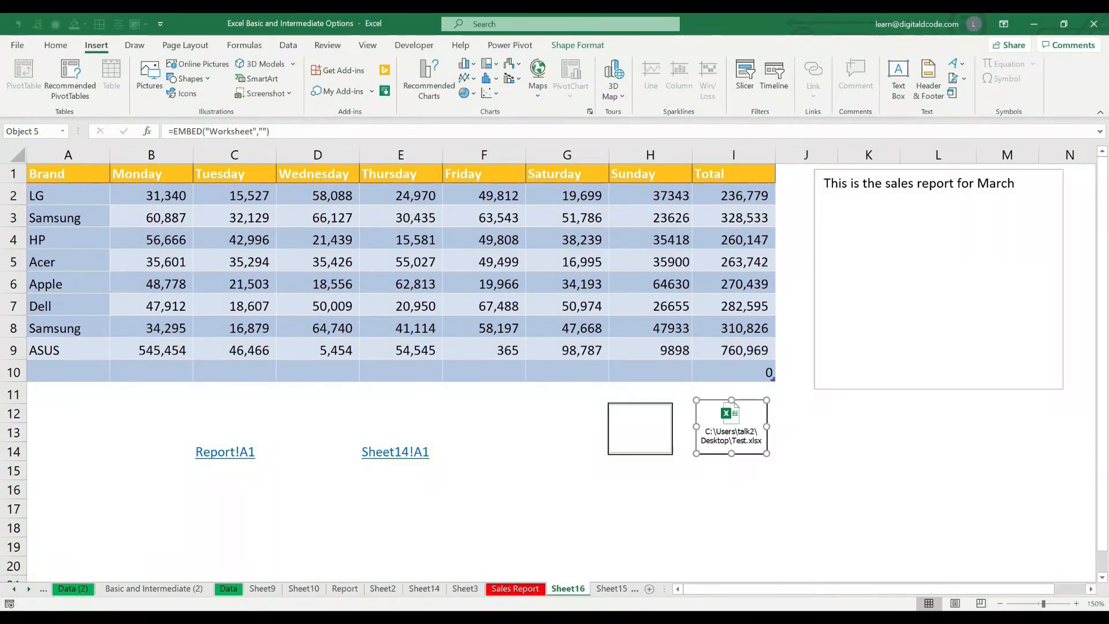
click(806, 470)
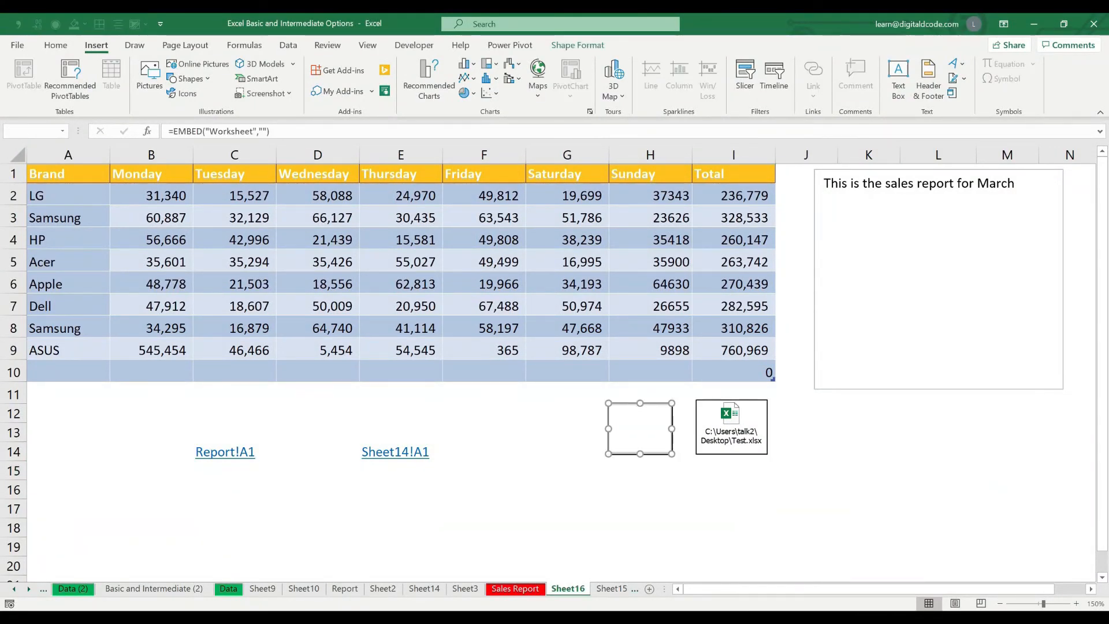
key(Delete)
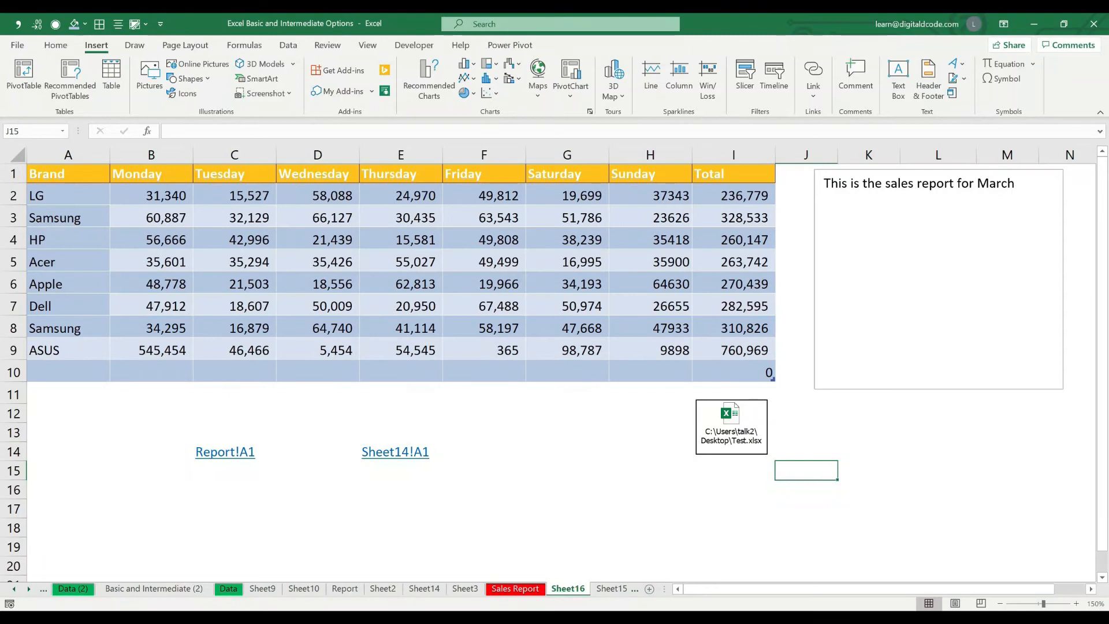
Open the embedded Test.xlsx icon to view its worksheet full-window, close it, and delete the icon
double_click(731, 427)
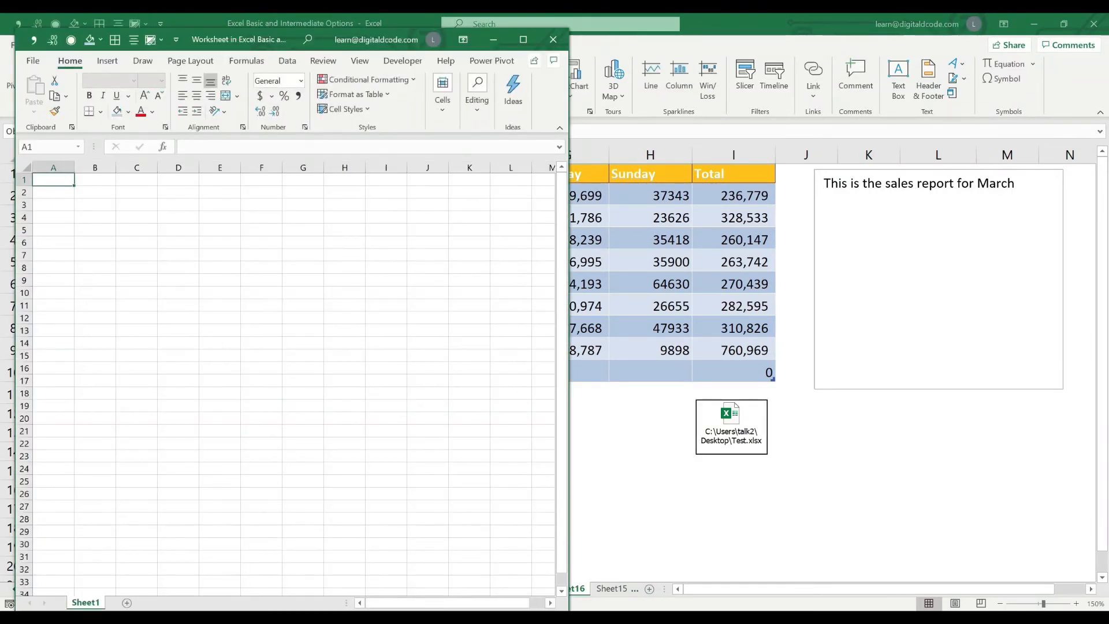
click(553, 40)
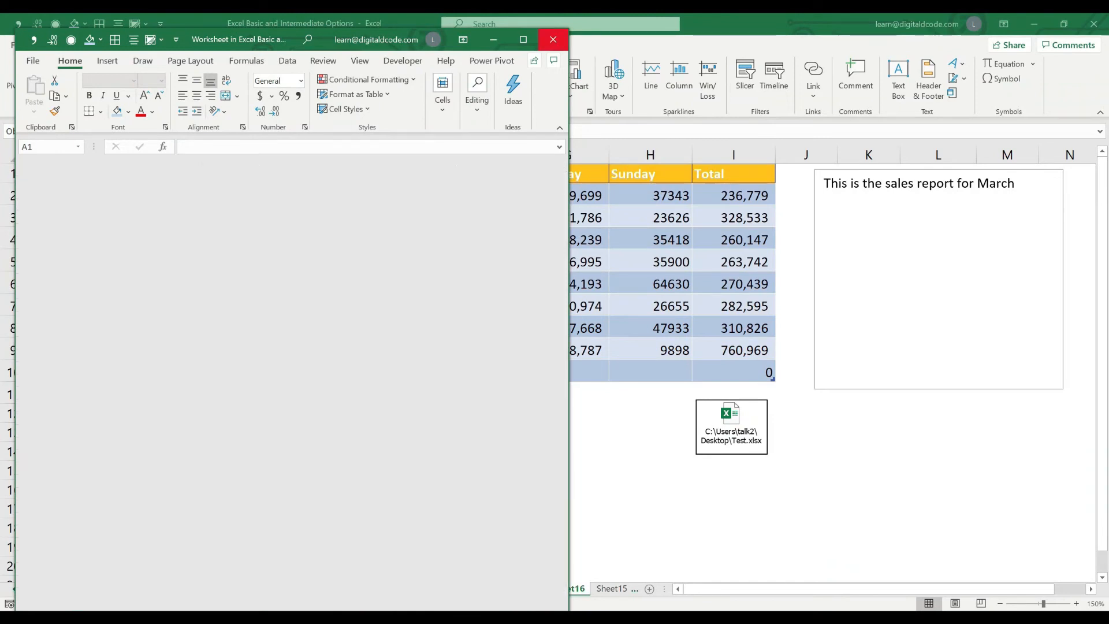
double_click(731, 427)
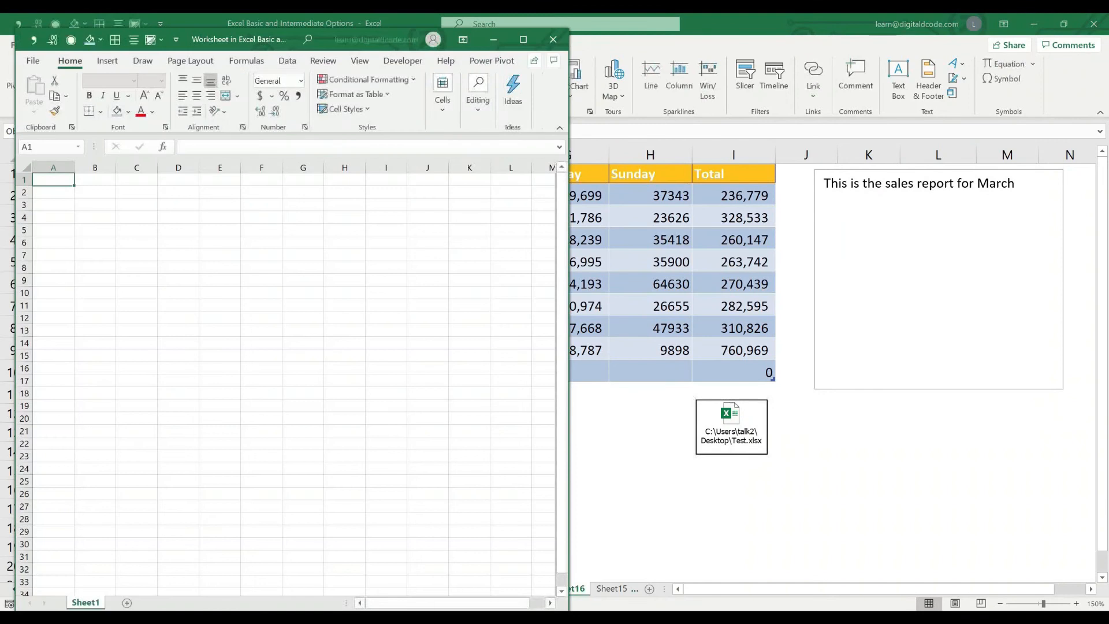
click(524, 40)
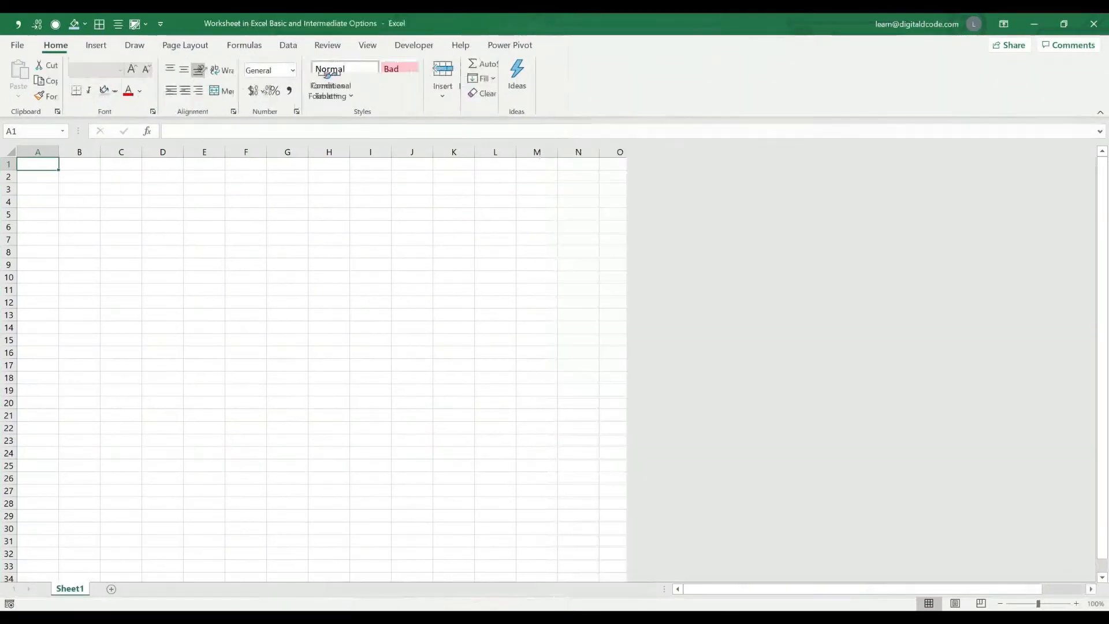
click(287, 352)
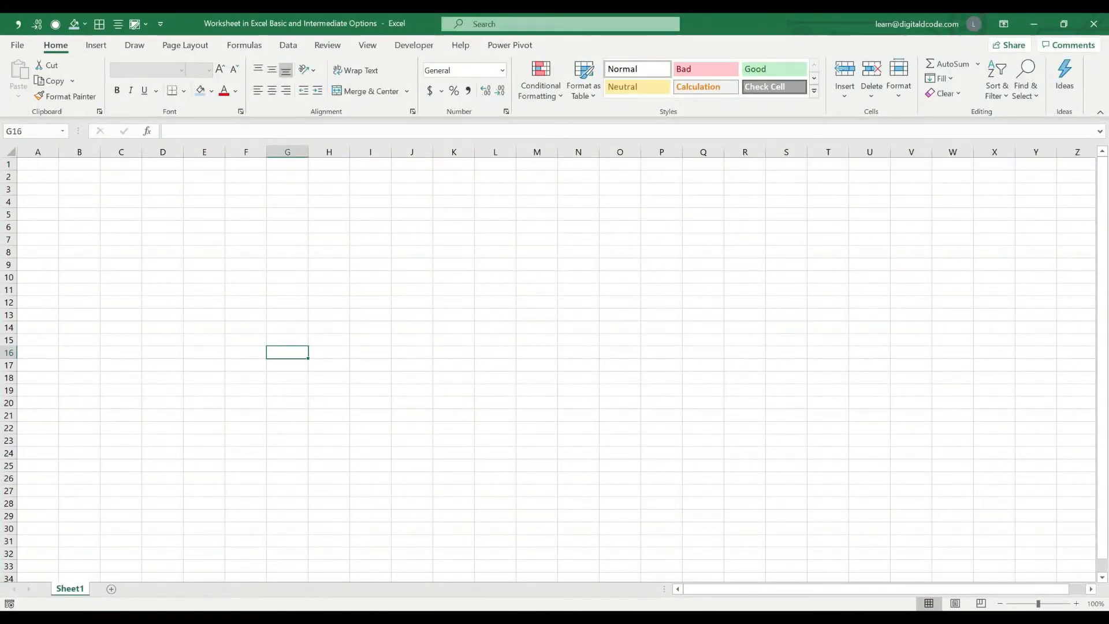
key(alt+F4)
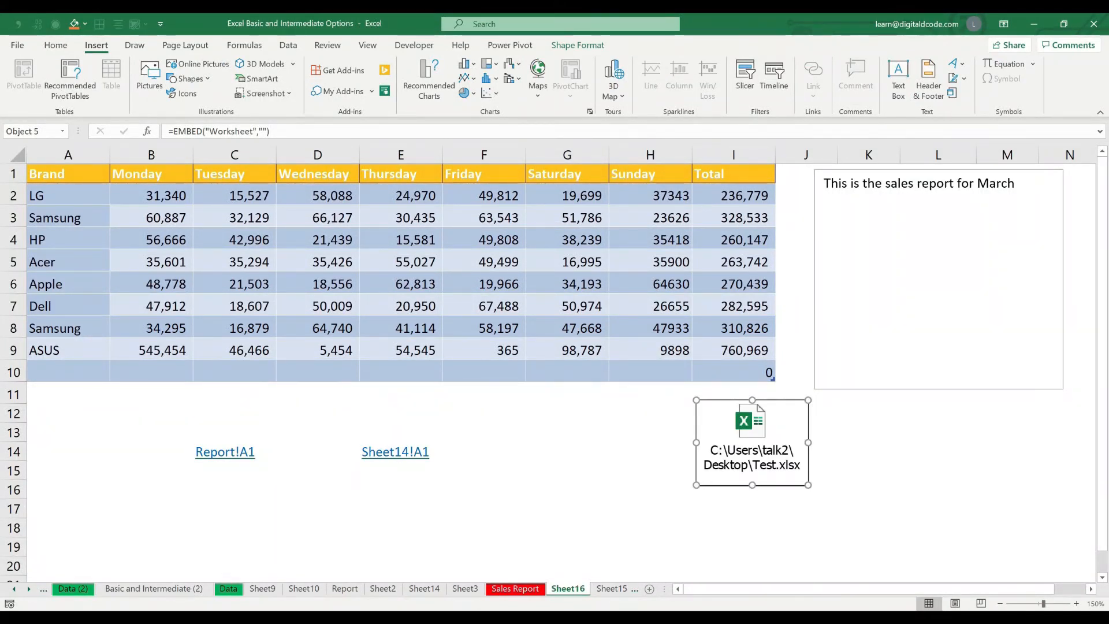
key(Delete)
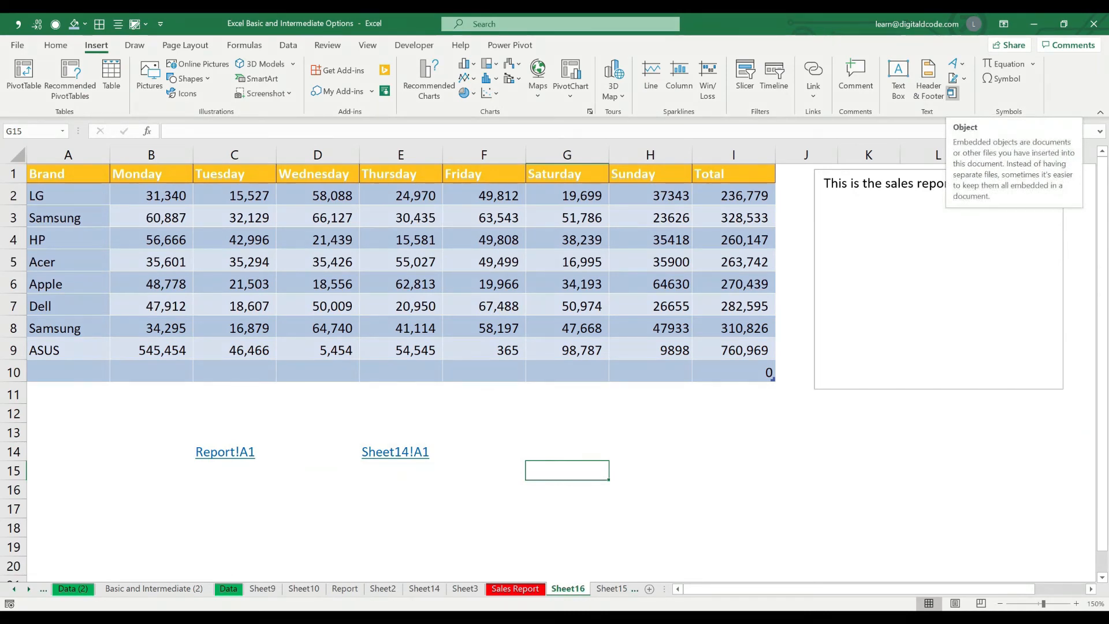
Insert Test.xlsx from the Desktop at cell G15 as an object linked to the file and displayed as an icon
click(952, 93)
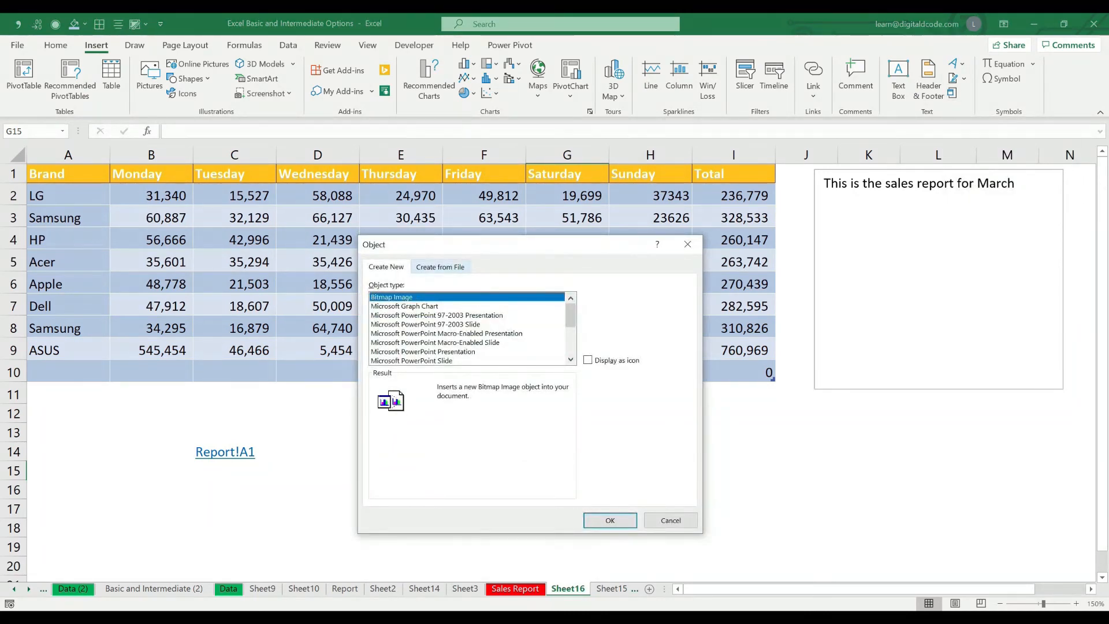
click(440, 267)
click(610, 298)
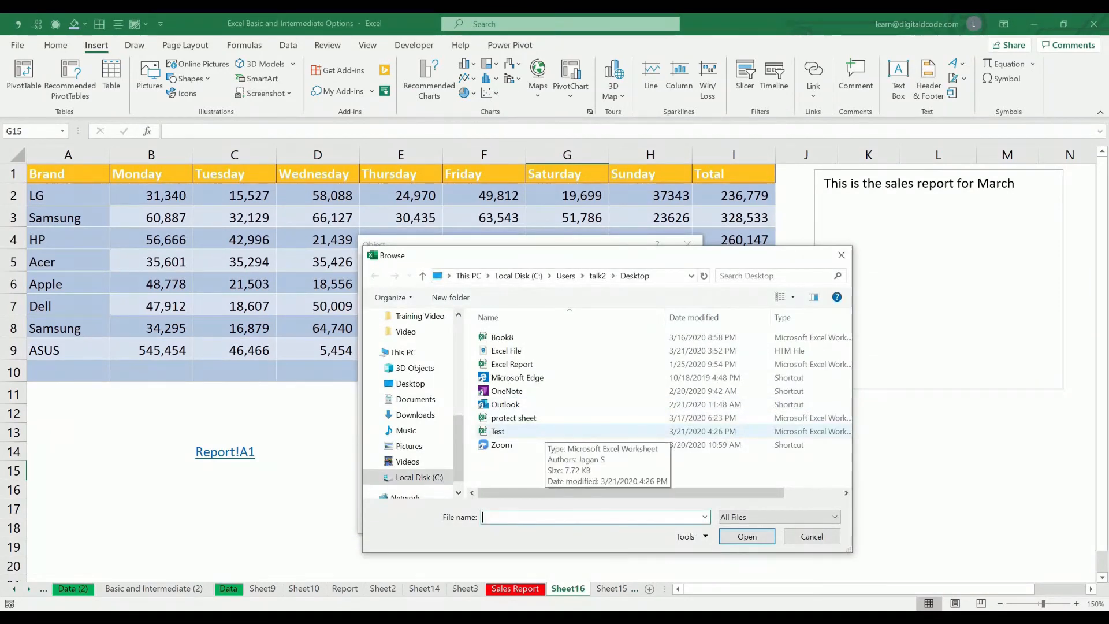
double_click(520, 431)
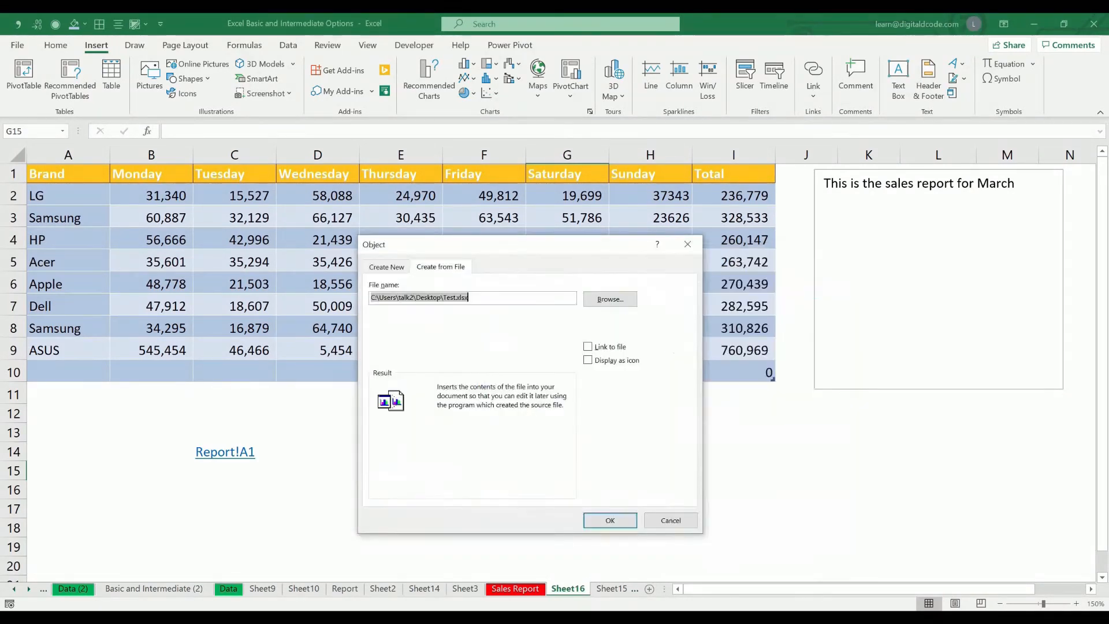
click(609, 347)
click(613, 361)
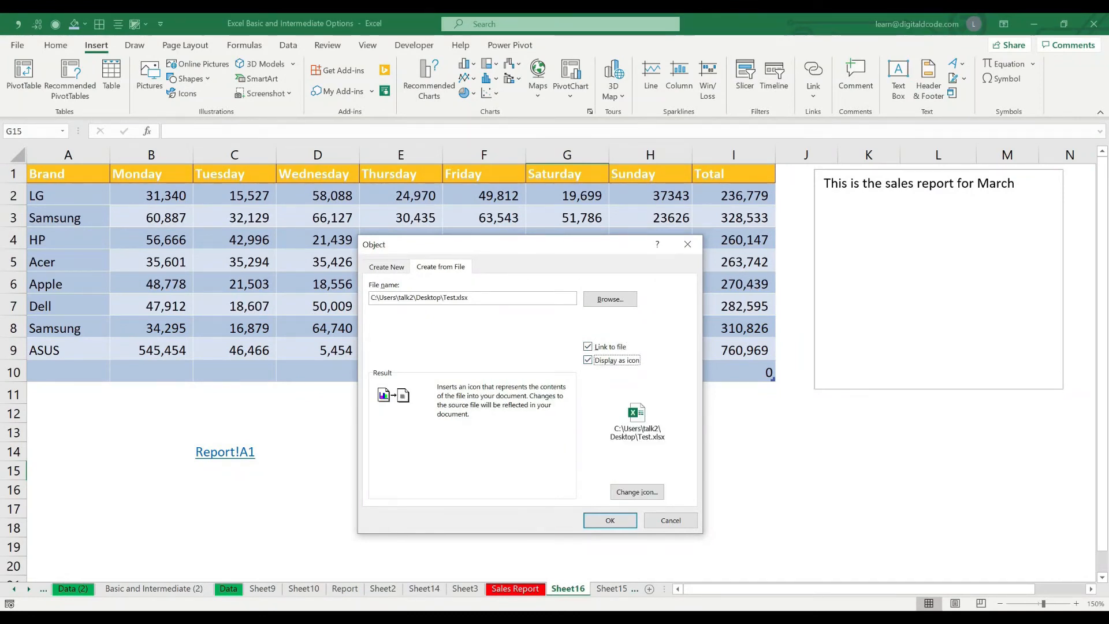
key(Return)
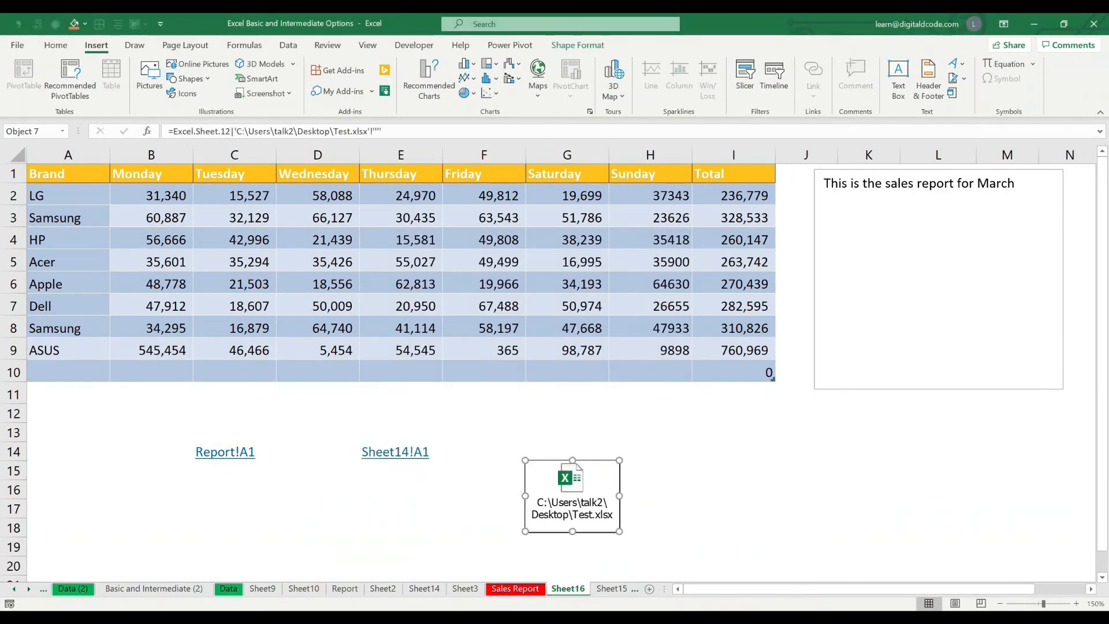
Move the linked Test.xlsx icon up to row 11, just beneath the sales table across columns G and H
drag(571, 496, 578, 473)
drag(591, 416, 592, 430)
click(666, 432)
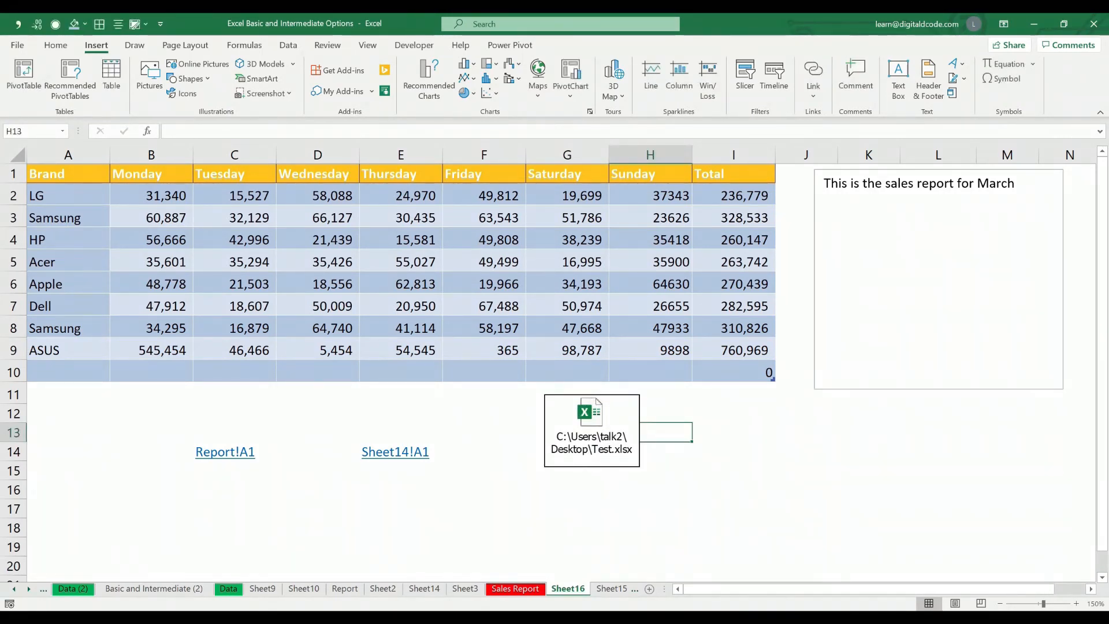
Open the linked Test workbook from its icon to view it, close it, and select cell F11
double_click(592, 430)
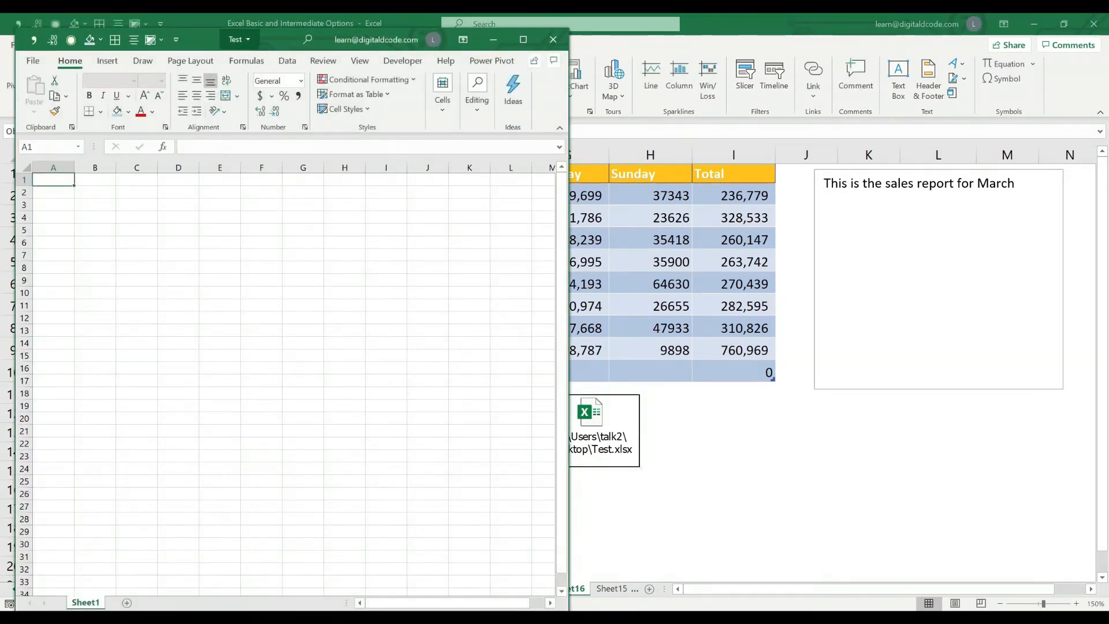
key(alt+F4)
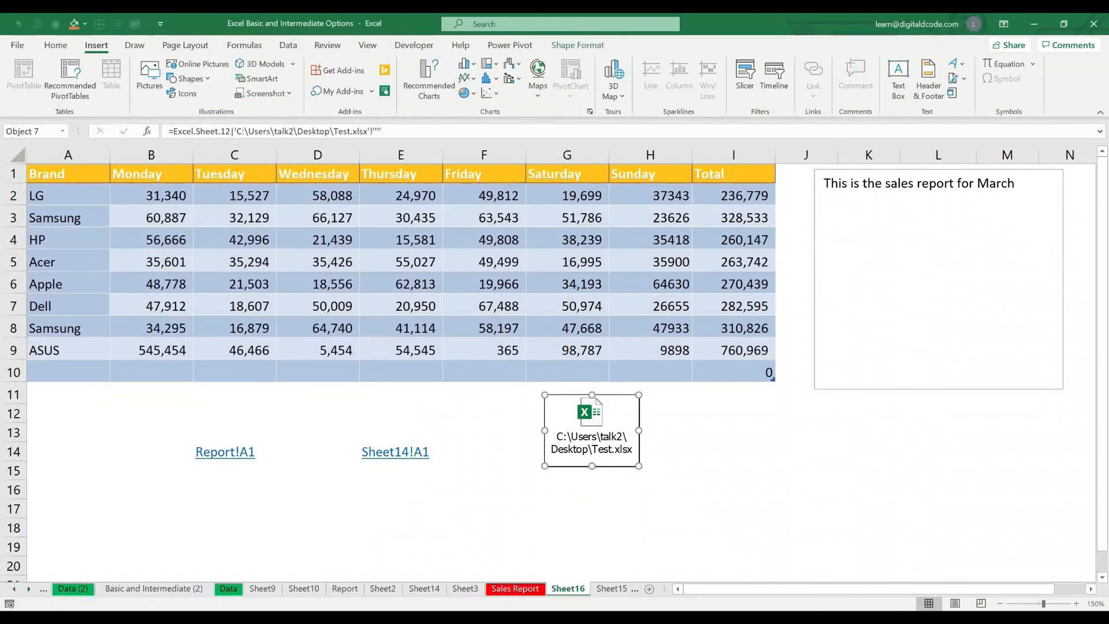
click(484, 394)
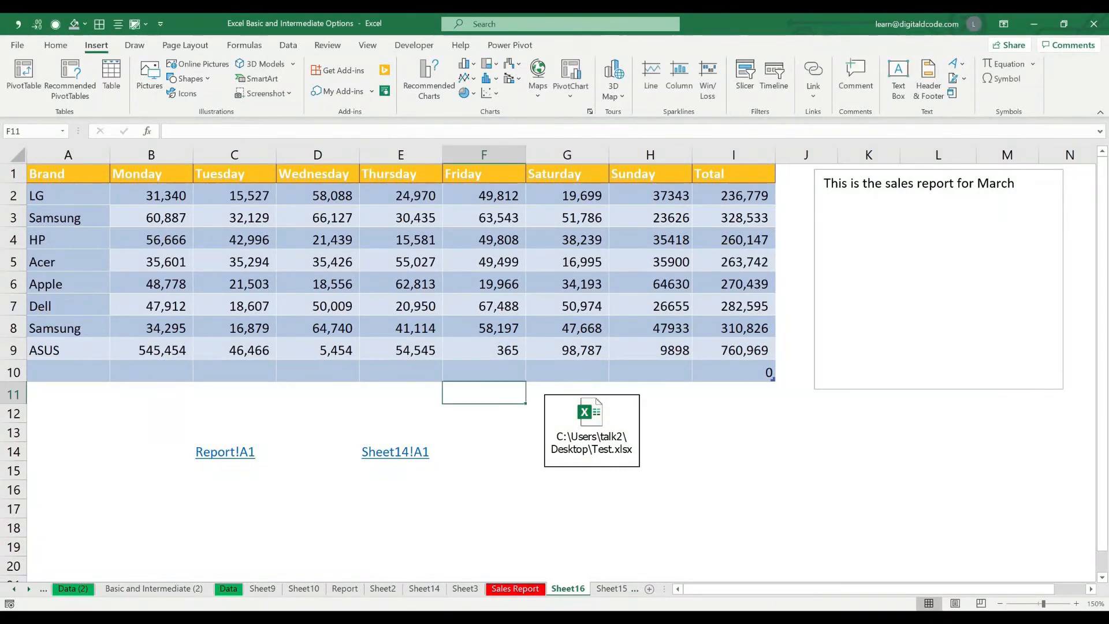
Move the linked Test.xlsx icon down to rows 13–16, and open its linked workbook for a brief look before closing it
drag(591, 430, 599, 457)
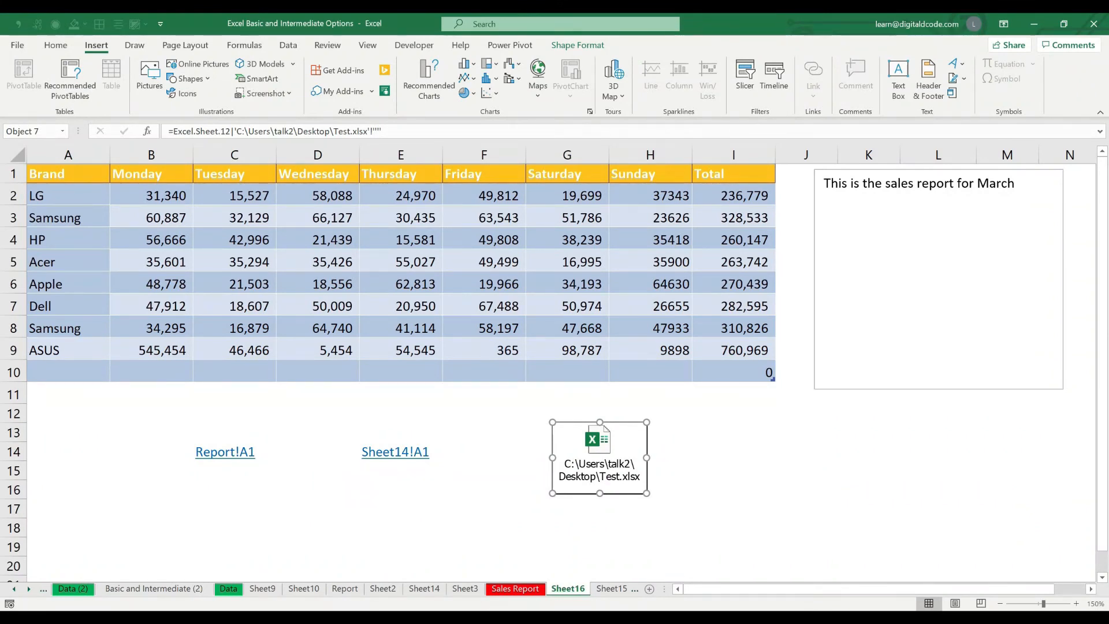
click(484, 546)
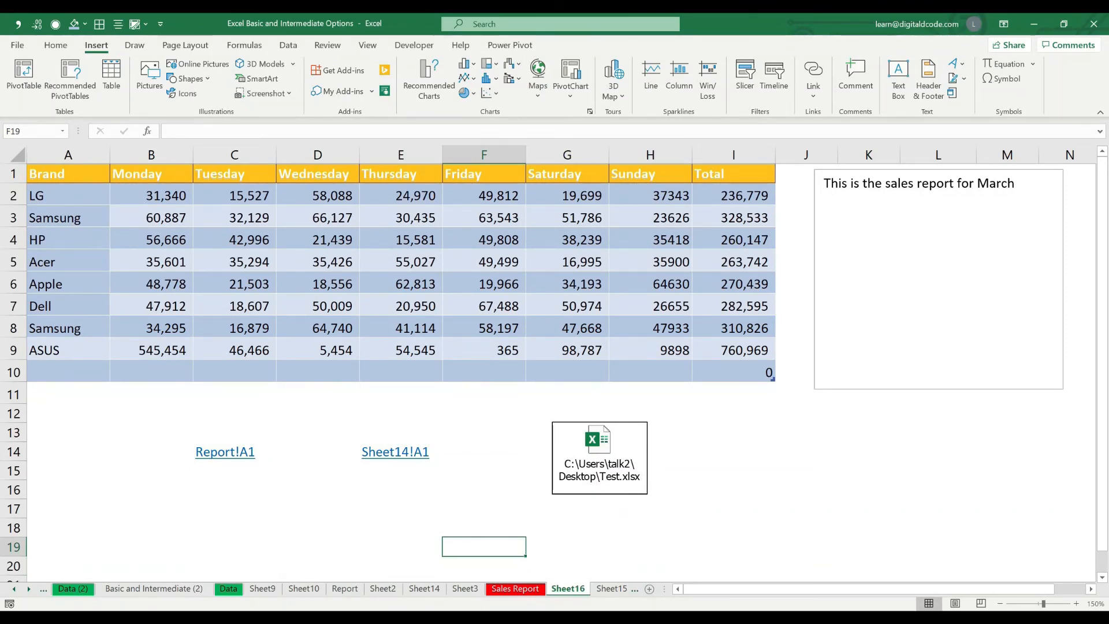
click(599, 457)
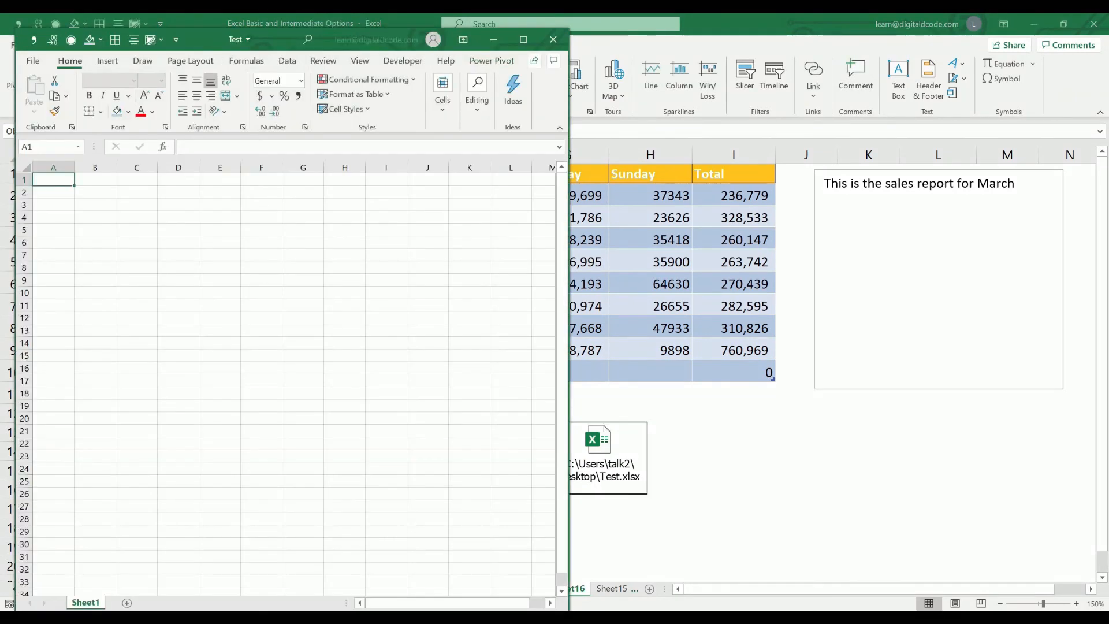
key(alt+F4)
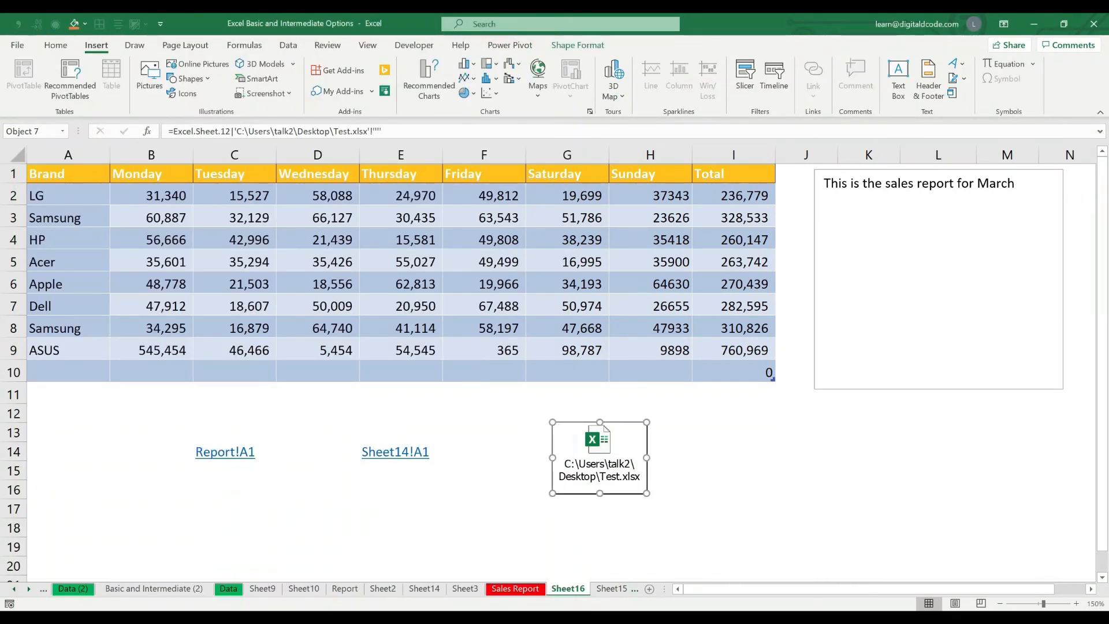
click(733, 451)
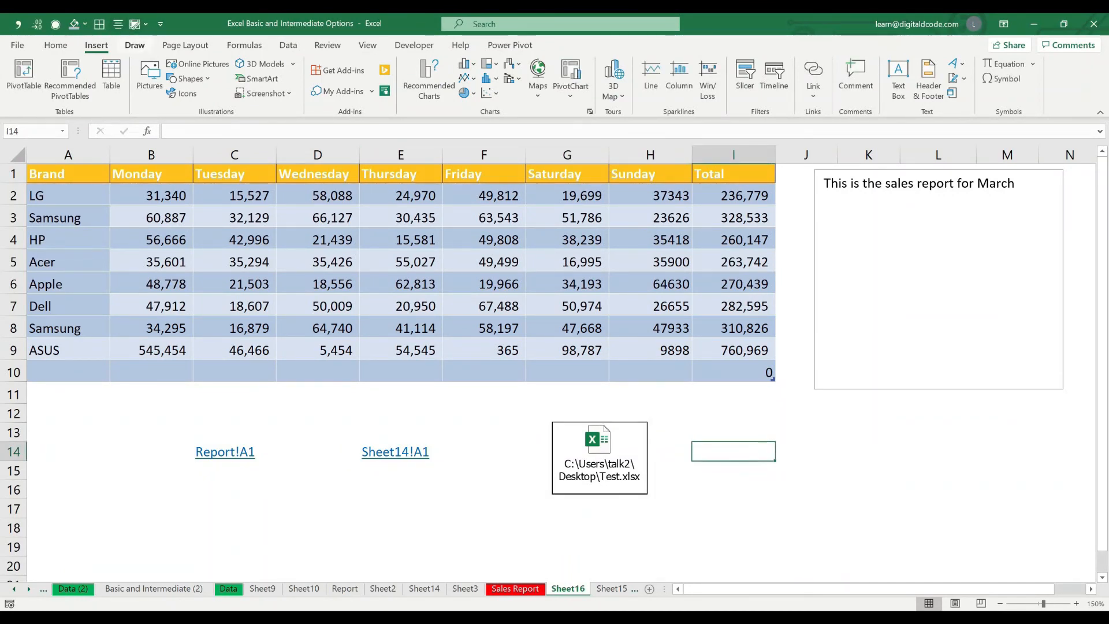
click(184, 45)
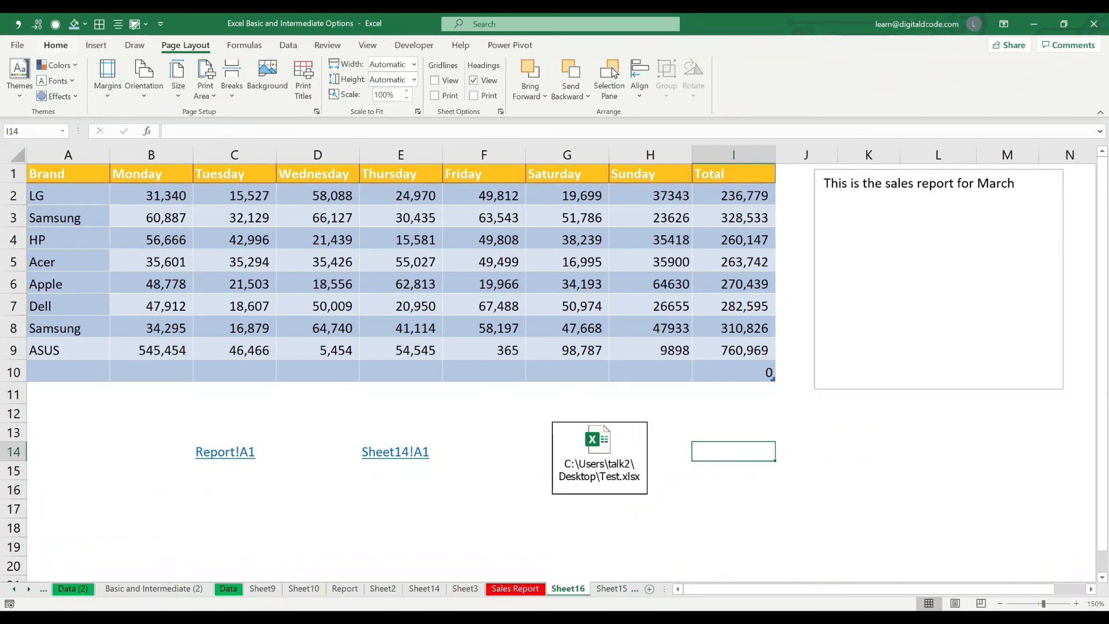
click(245, 45)
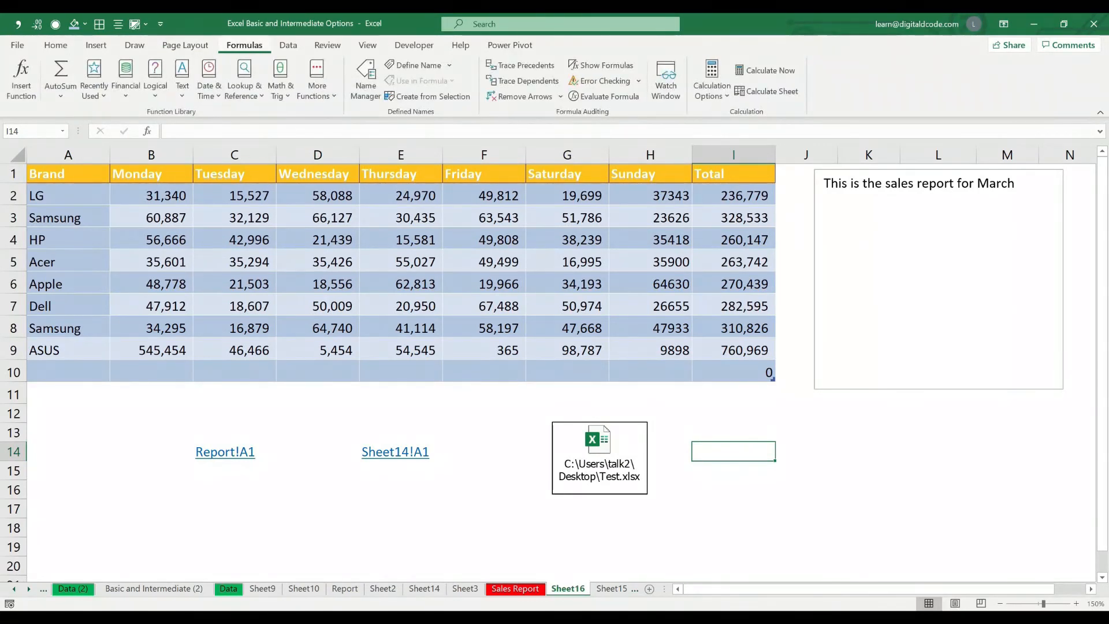
click(288, 45)
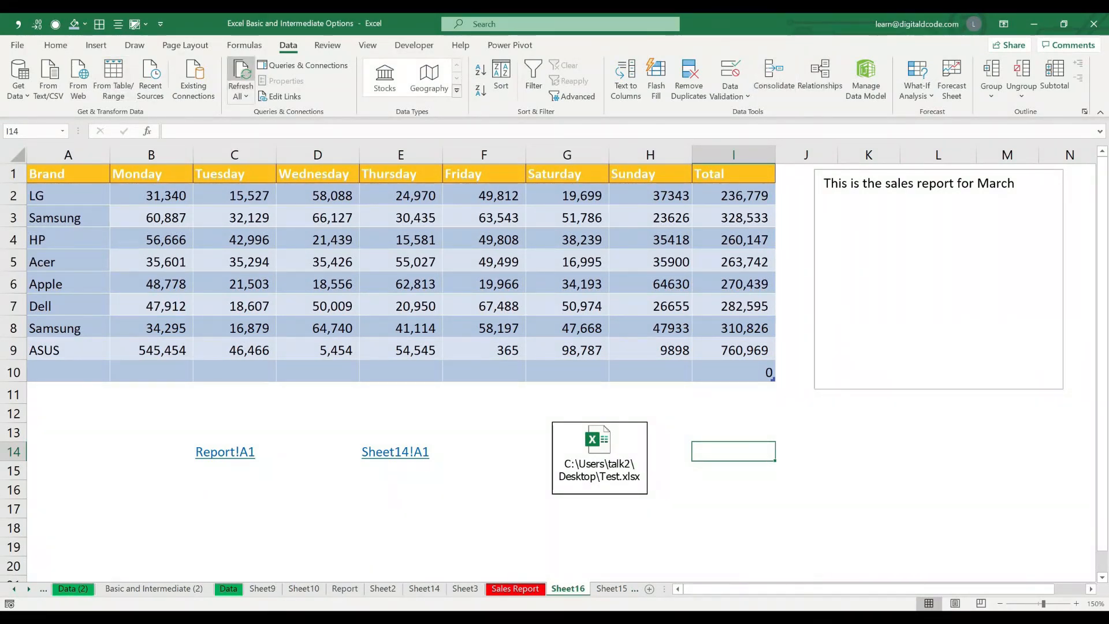
click(328, 45)
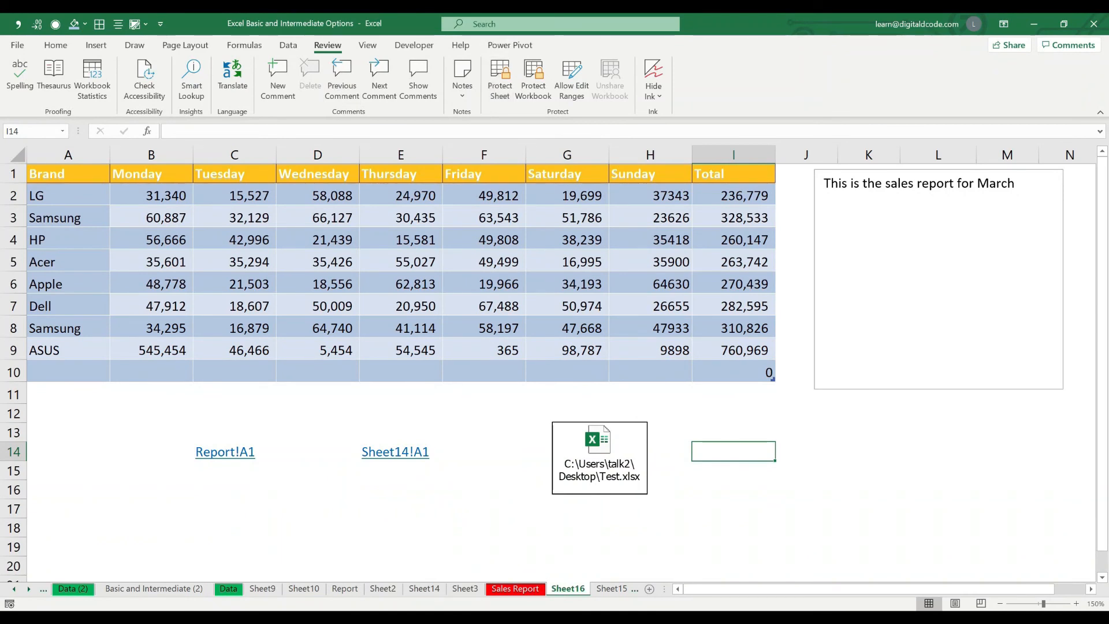
Preview Sheet16 in Page Layout view and return it to Normal view
click(368, 45)
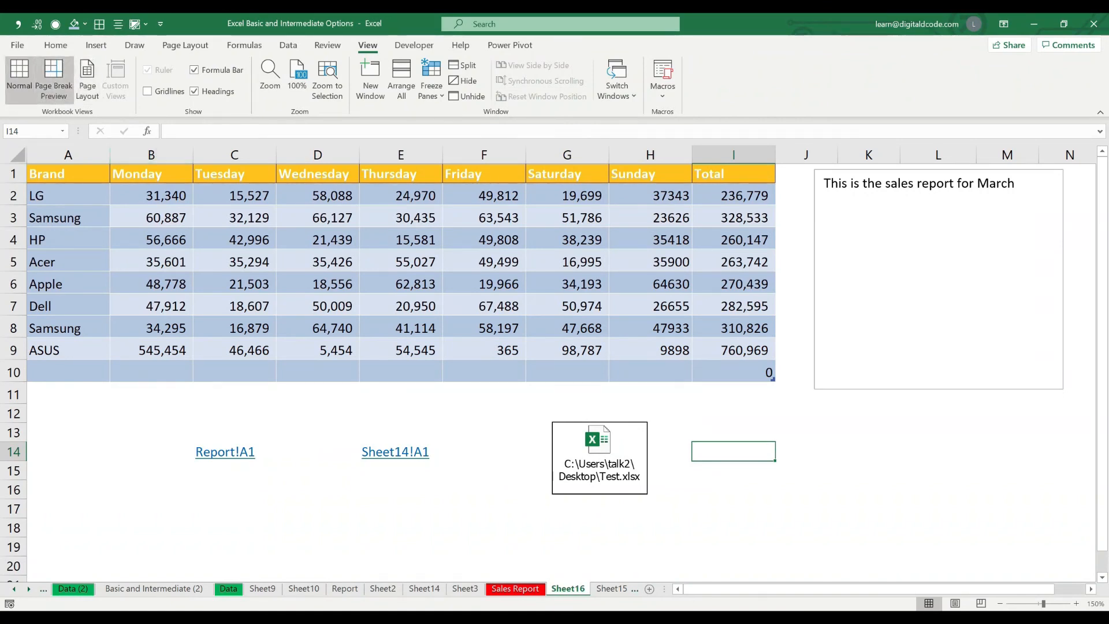
click(87, 81)
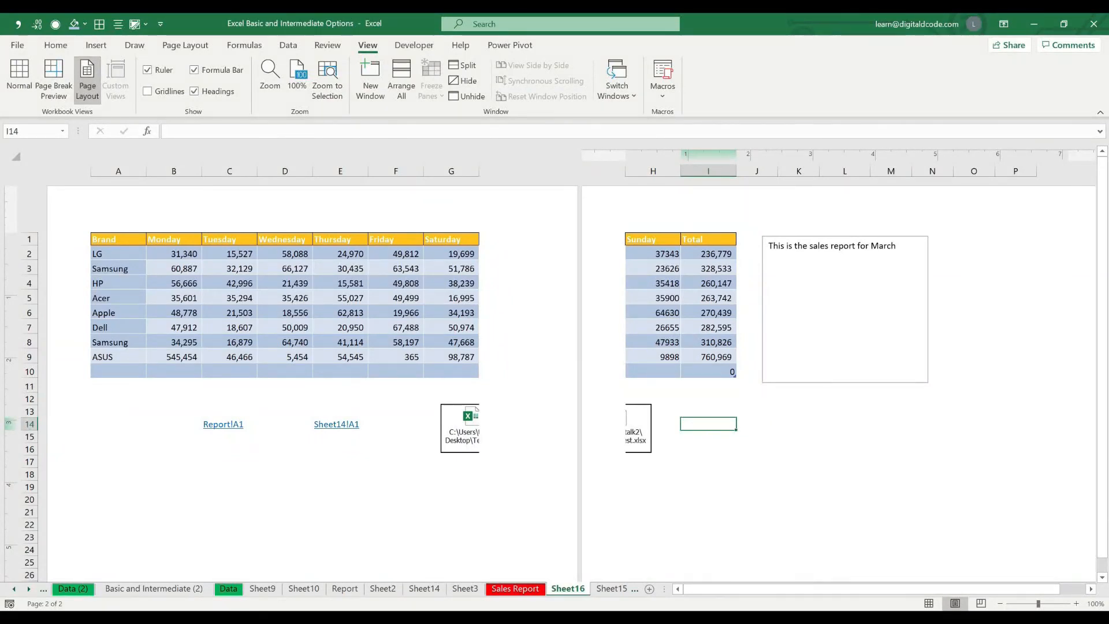
click(19, 78)
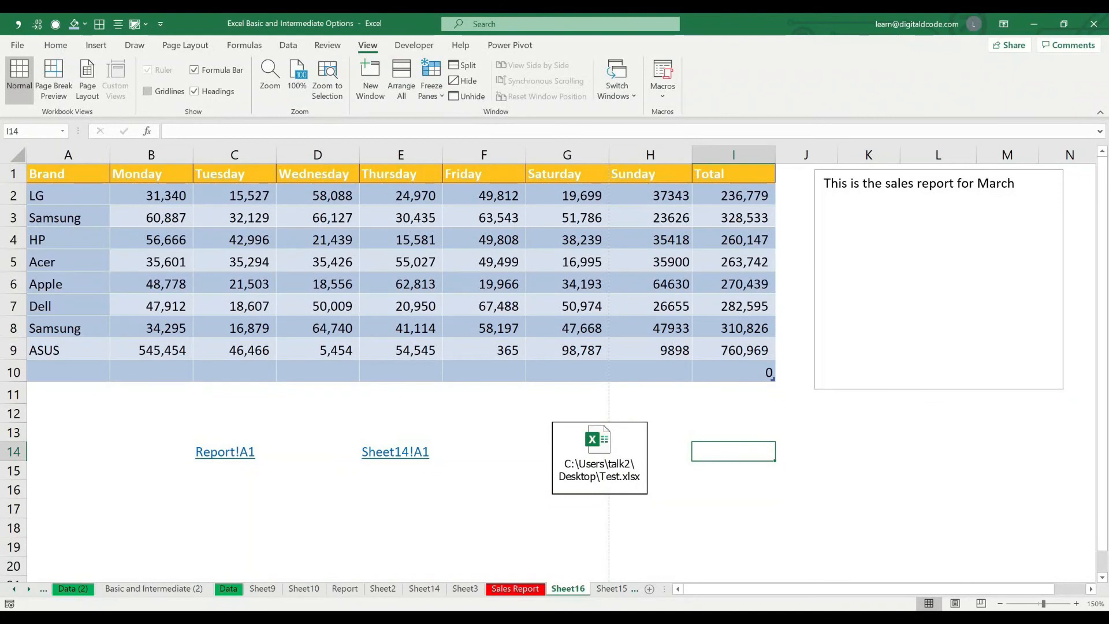
Toggle the display of the gridlines, the row and column headings, and the formula bar, restoring each to its original setting
click(148, 91)
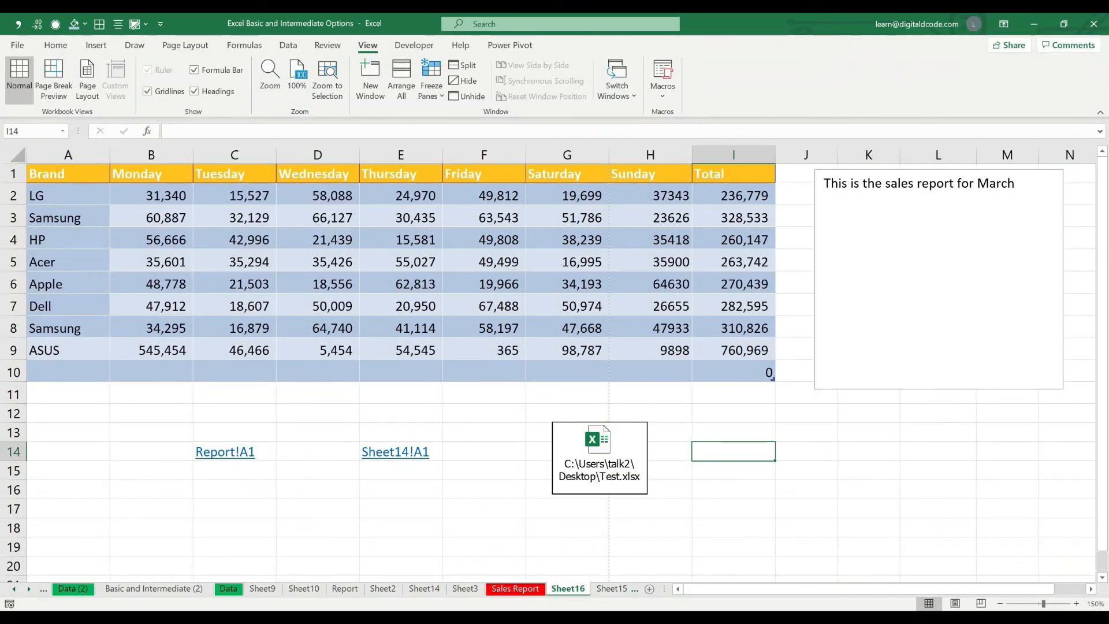
click(147, 91)
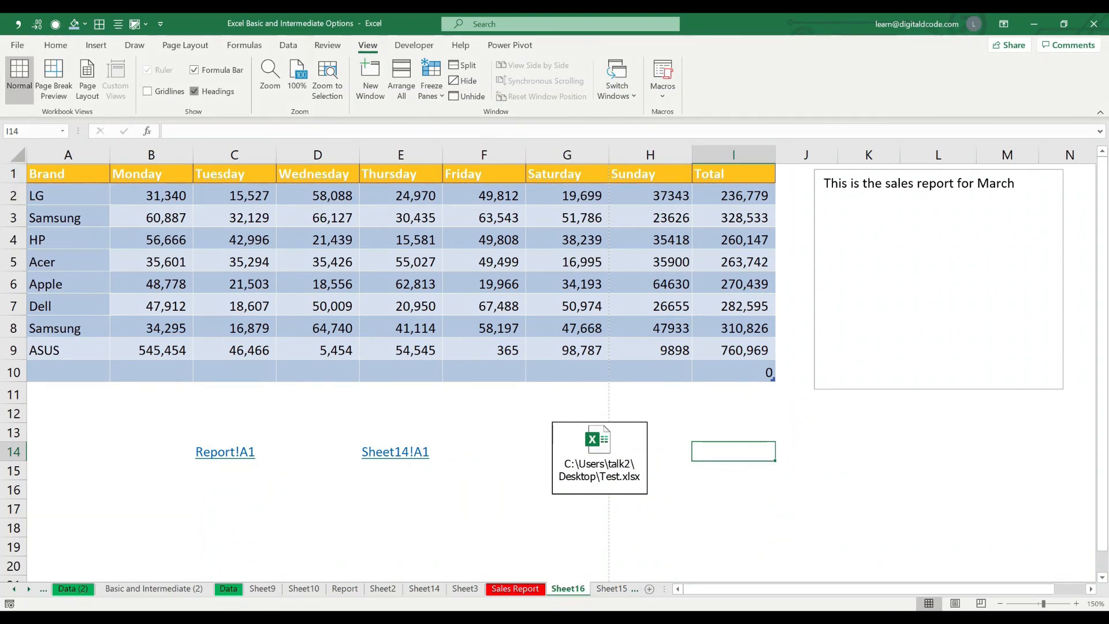
click(194, 91)
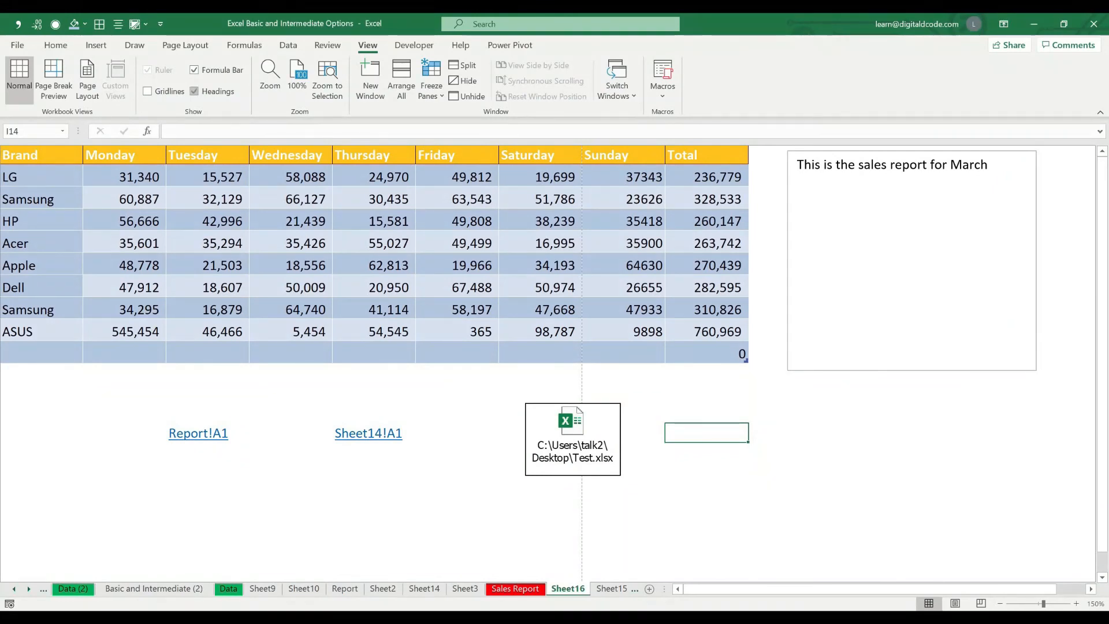
click(195, 91)
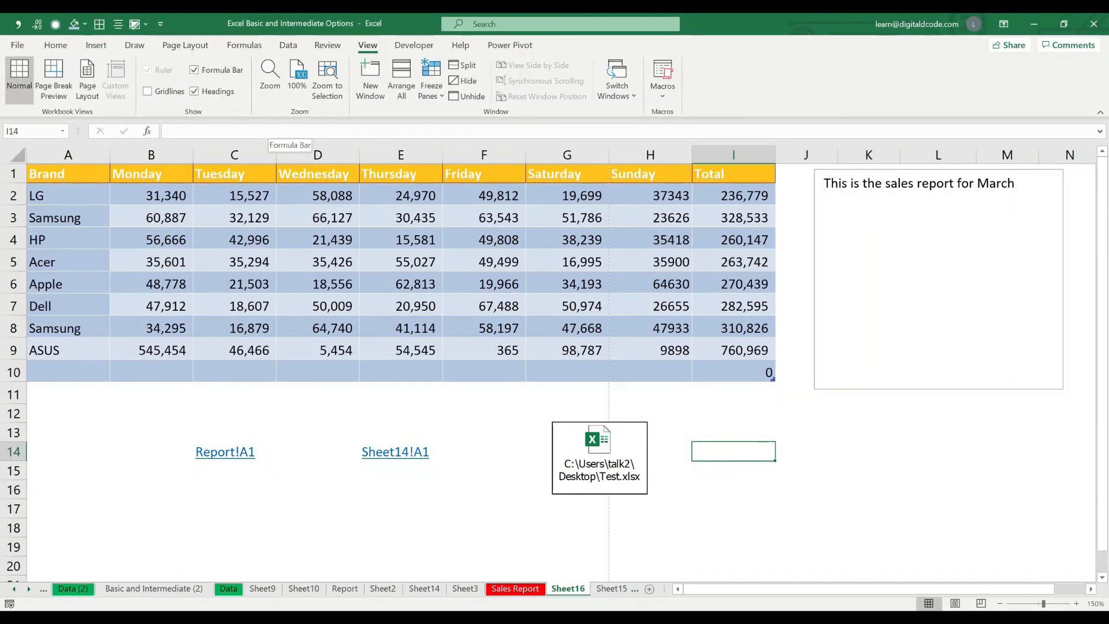
click(194, 70)
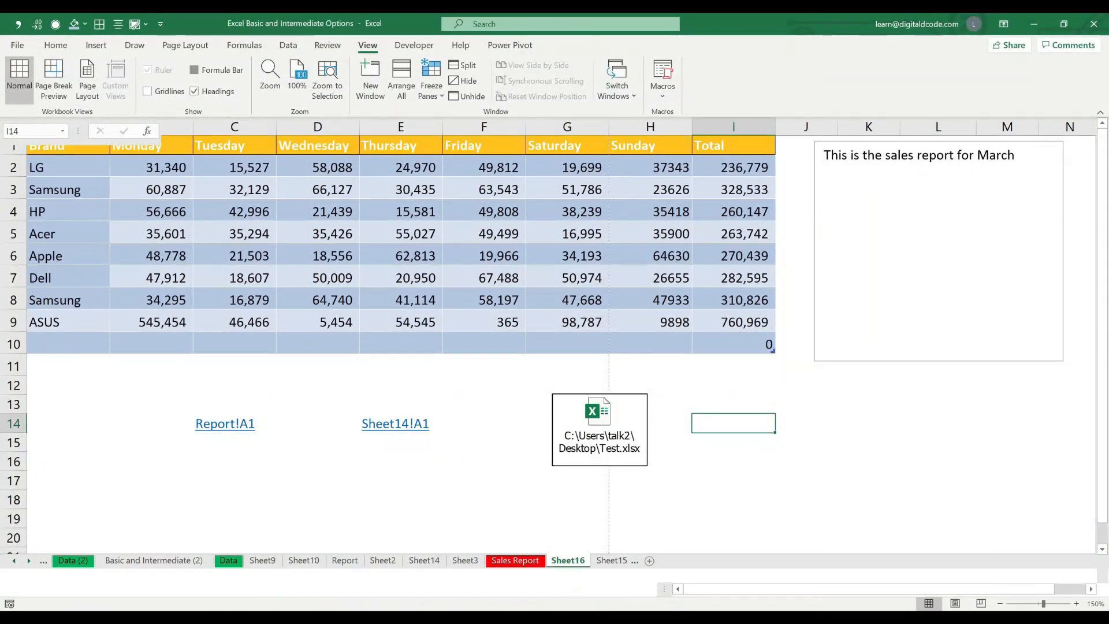
click(194, 70)
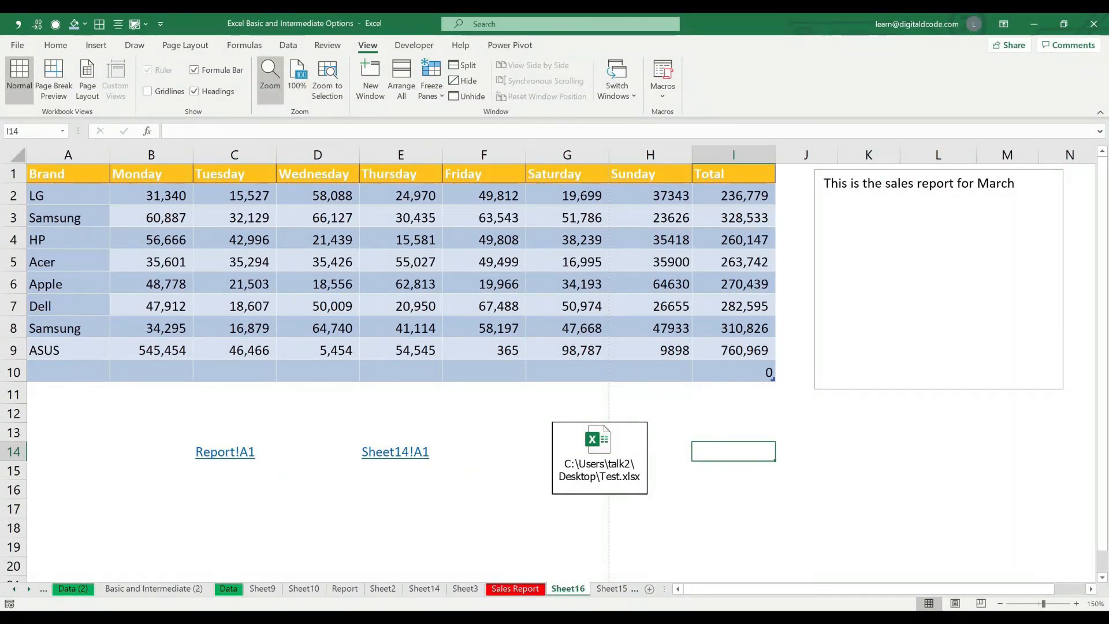
click(270, 77)
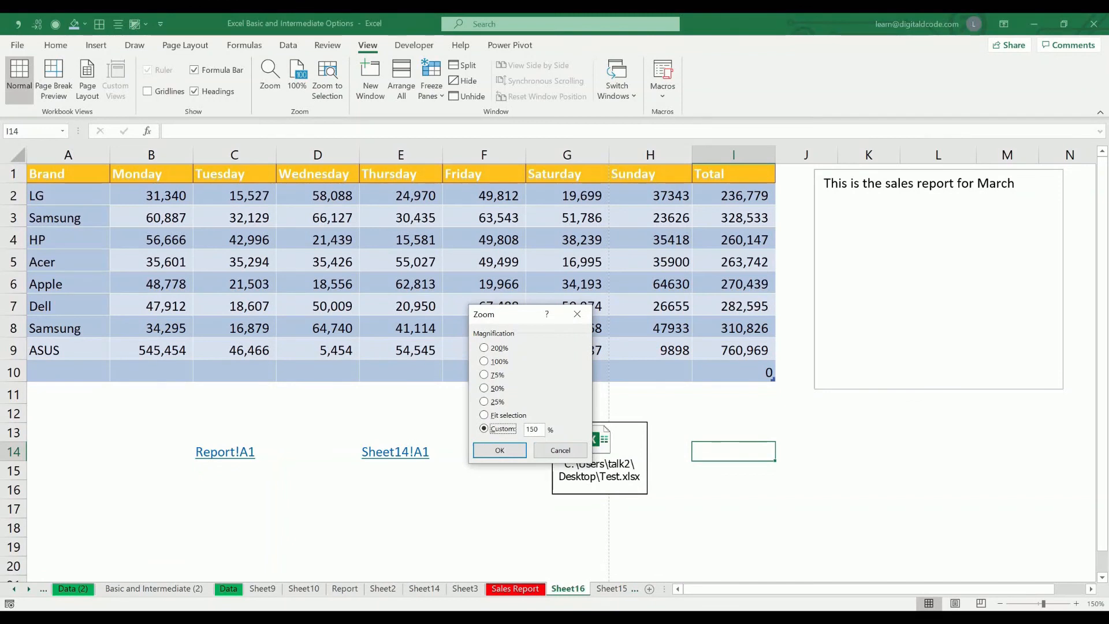
click(560, 451)
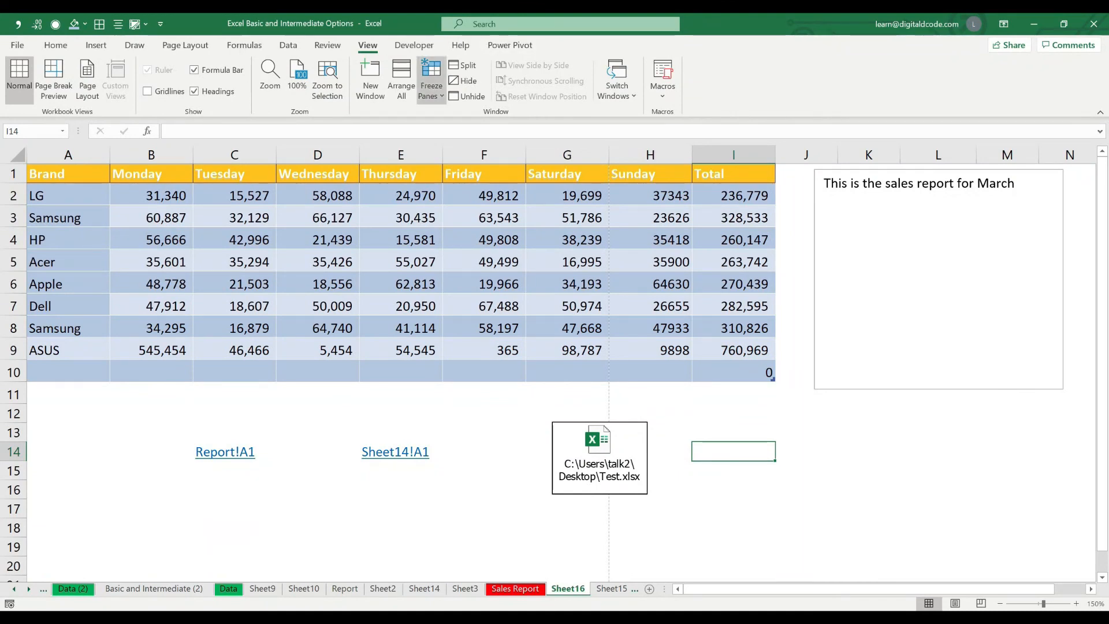
click(415, 45)
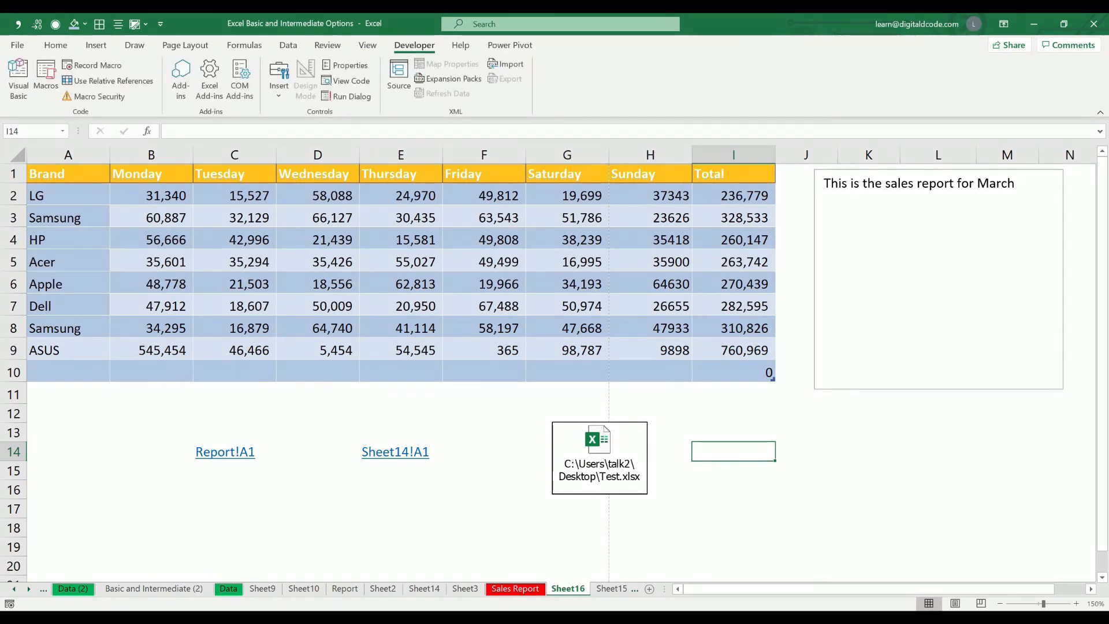
click(460, 45)
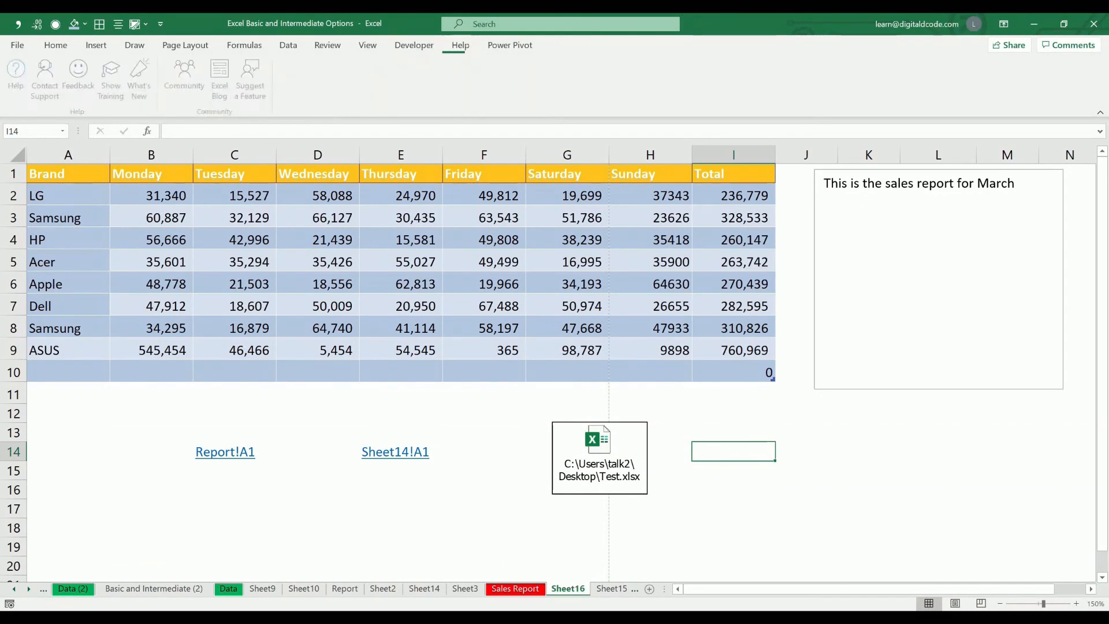
click(510, 45)
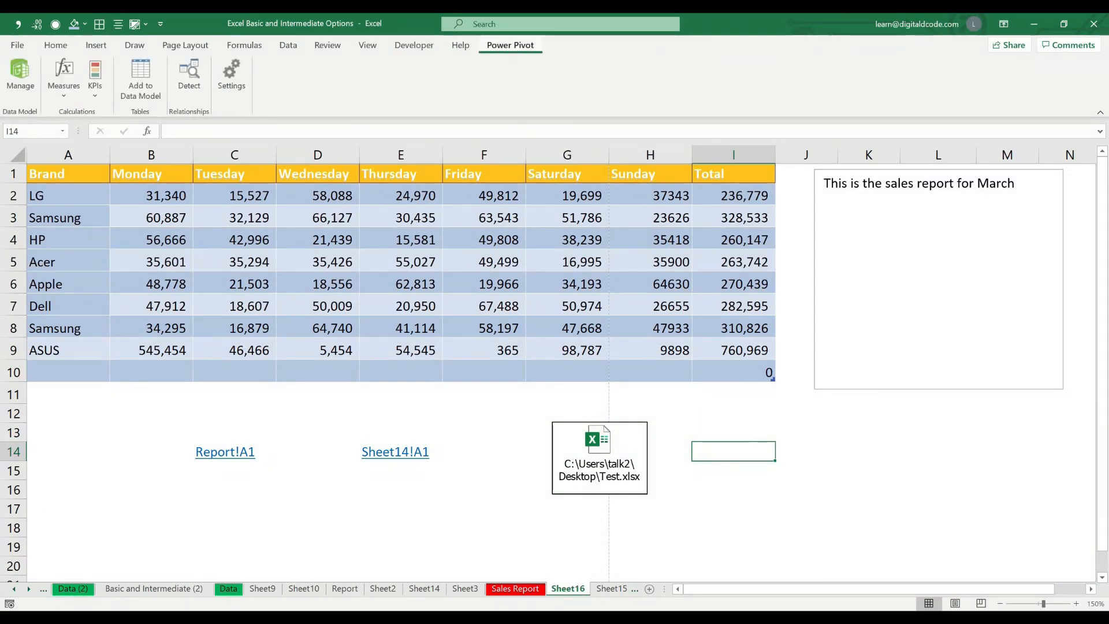